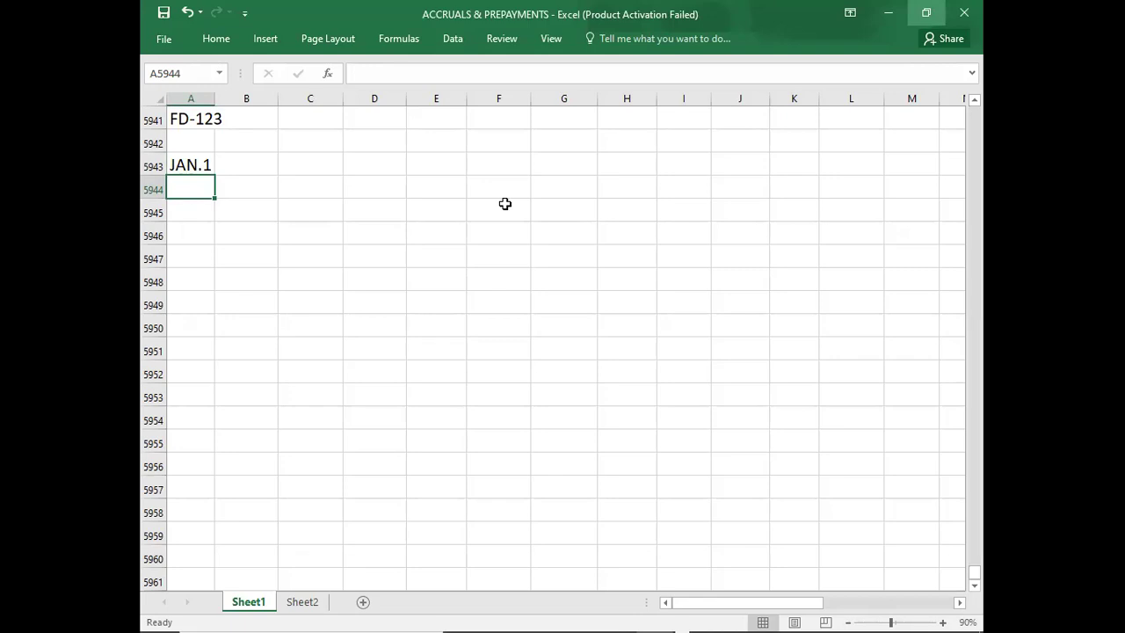
# Start the journal entry dated FEB.5 in A5944, with SALARY EXP. in B5944 and BANK in C5945.
pyautogui.write('FEB.')
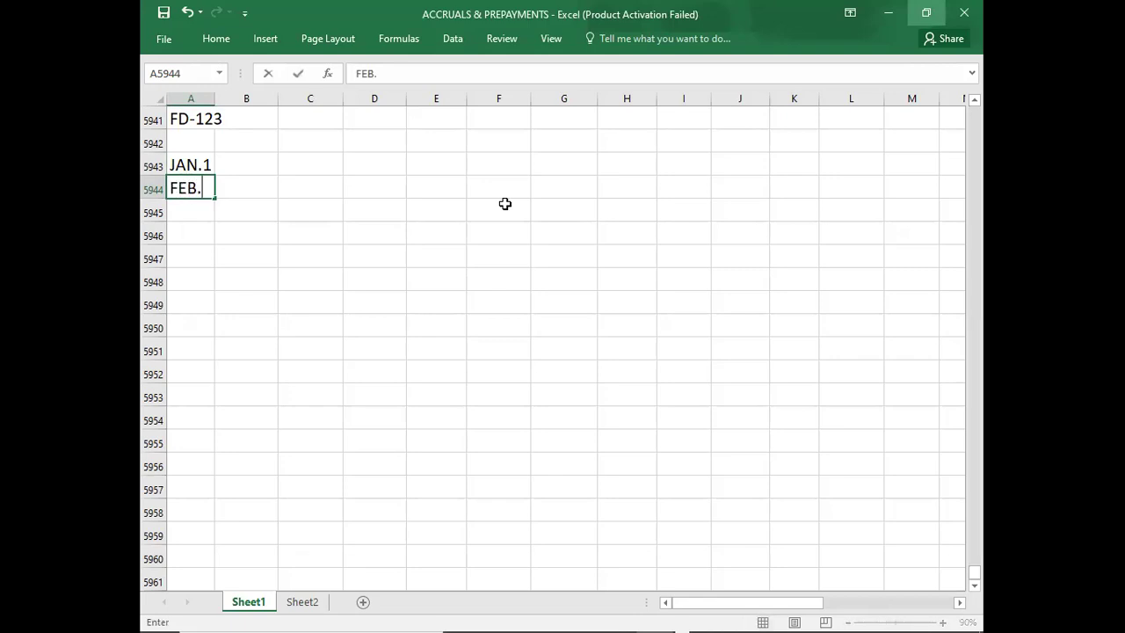
pyautogui.write('5')
pyautogui.press('Tab')
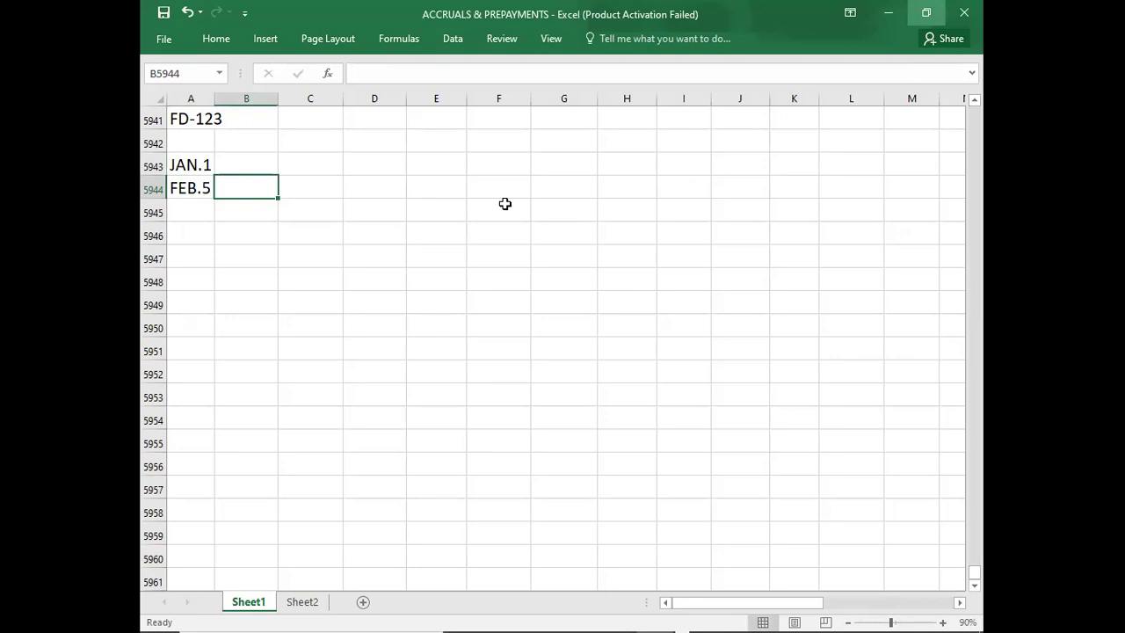
pyautogui.write('SALARY')
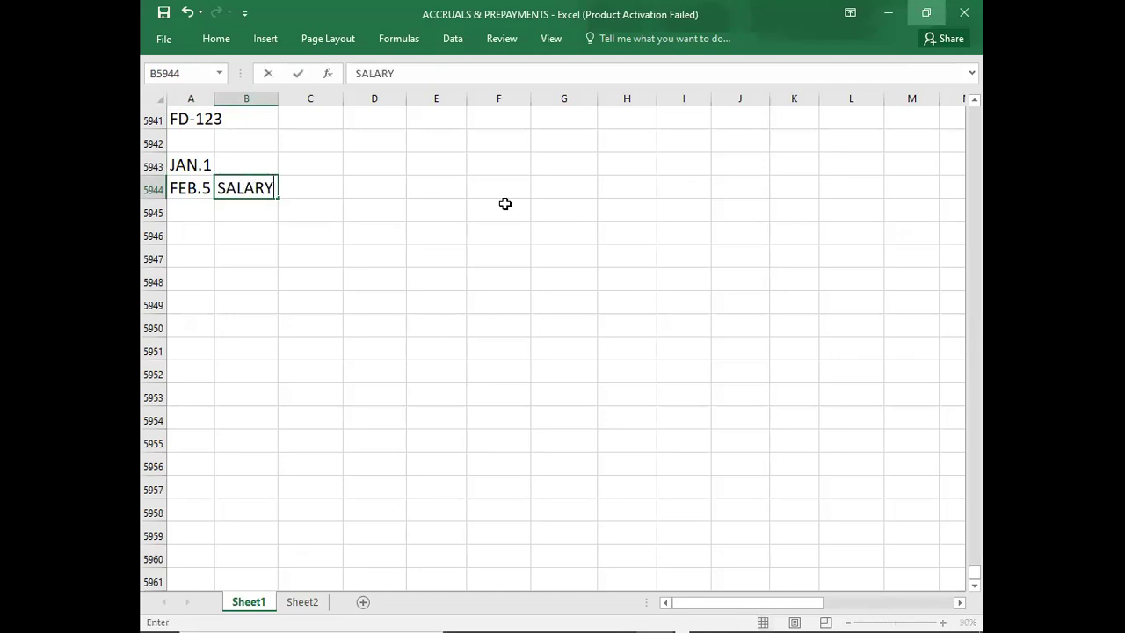
pyautogui.write(' EXP.')
pyautogui.press('Return')
pyautogui.press('Tab')
pyautogui.press('Tab')
pyautogui.write('BANK')
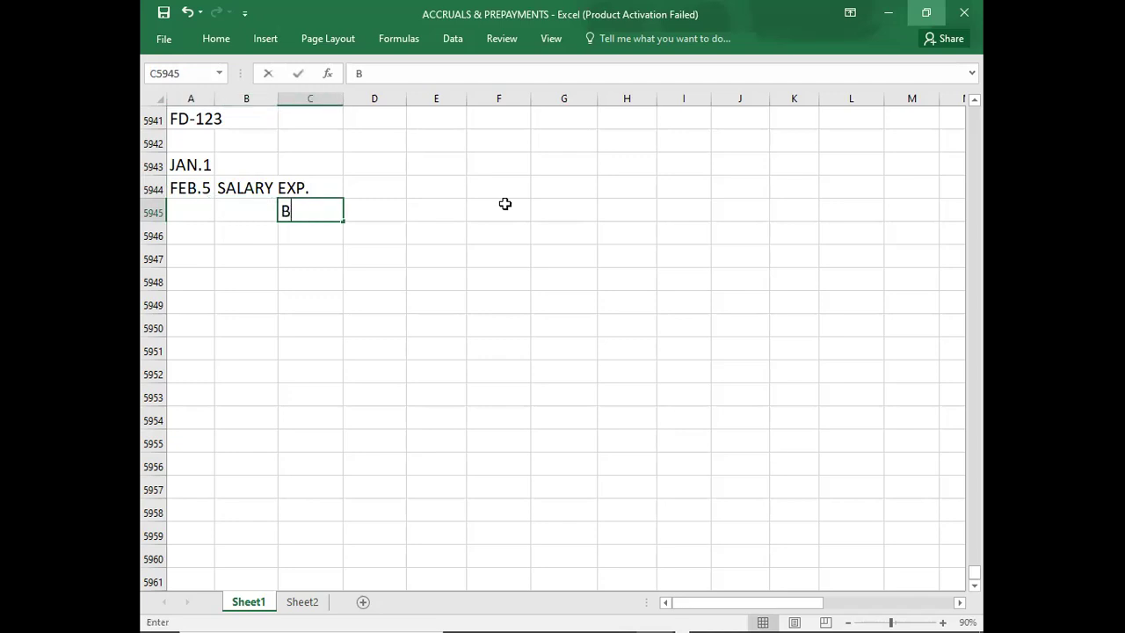
pyautogui.press('Return')
# Enter the February amounts: debit 50000 in E5944 for salary expense and credit 50000 in F5945 for bank.
pyautogui.press('Up')
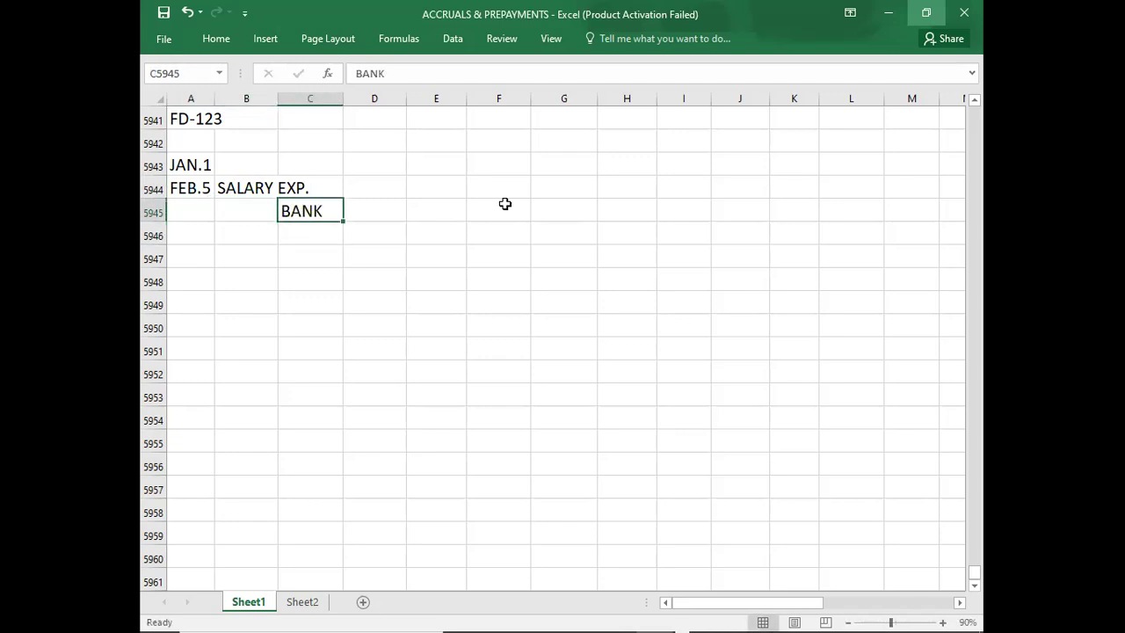
pyautogui.press('Right')
pyautogui.press('Right')
pyautogui.press('Up')
pyautogui.write('50000')
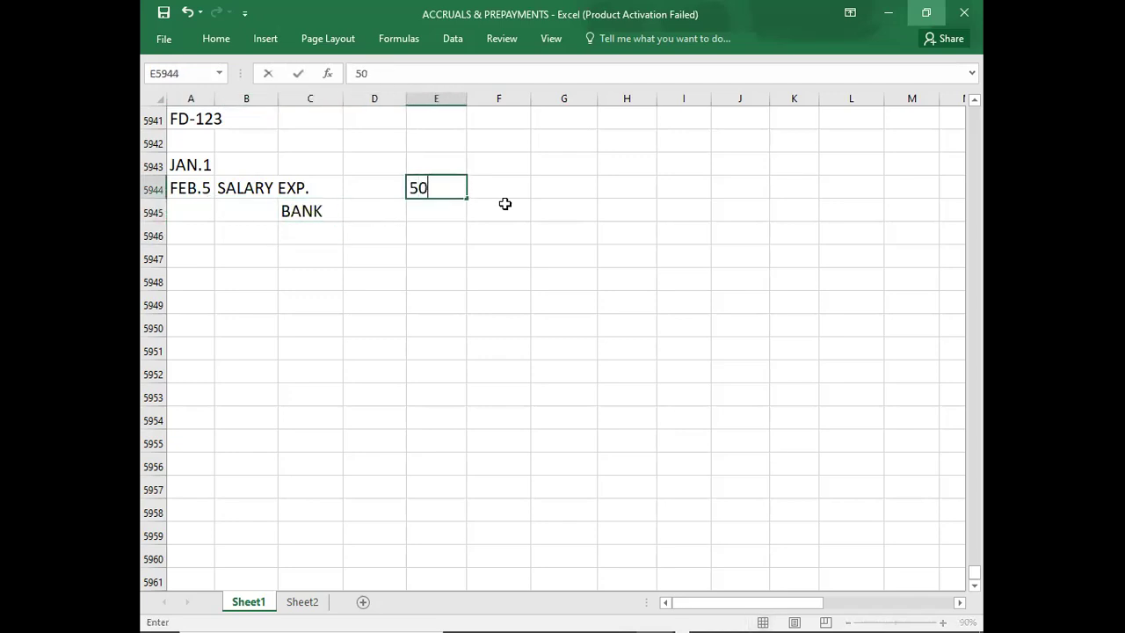
pyautogui.press('Return')
pyautogui.press('Right')
pyautogui.write('50000')
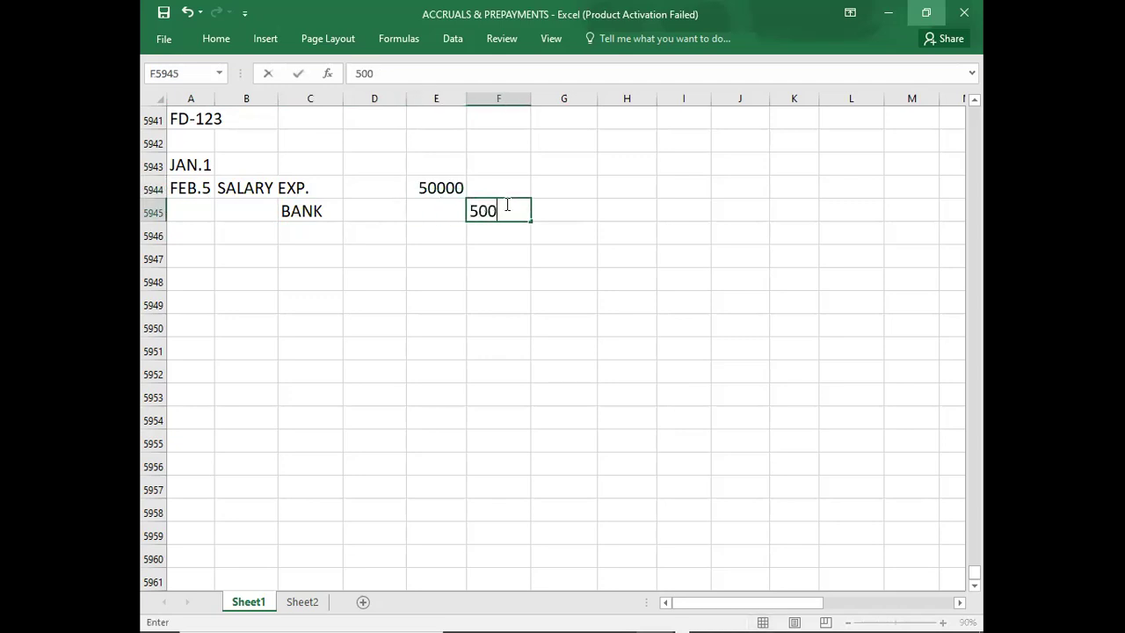
pyautogui.press('Left')
pyautogui.press('Down')
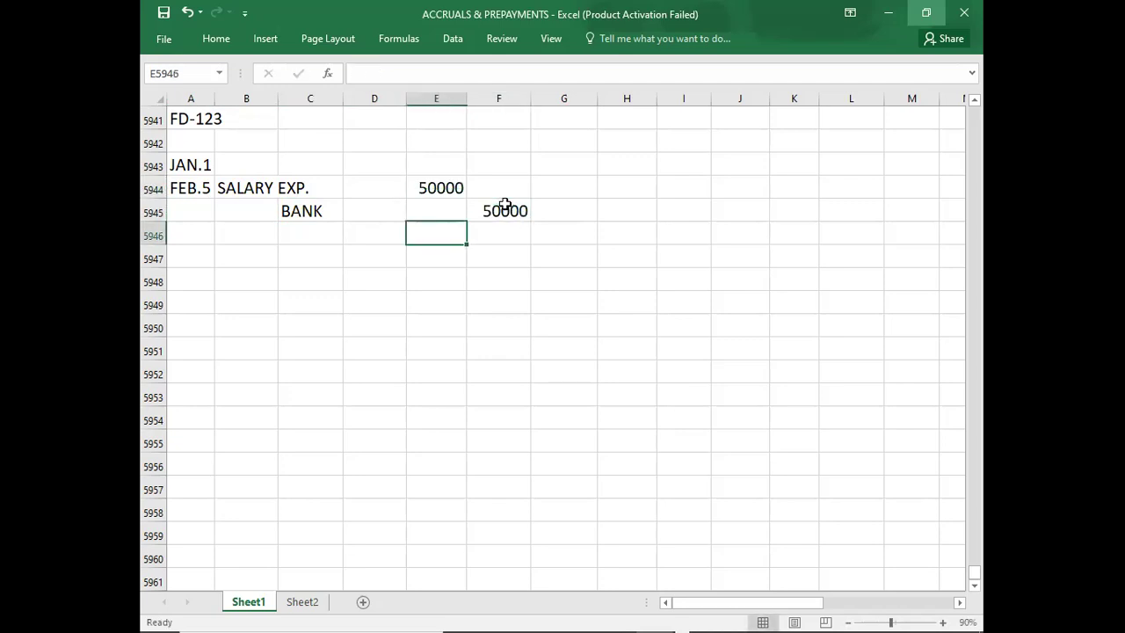
# Enter the date MAR.5 in A5947 and widen column A slightly.
pyautogui.click(188, 258)
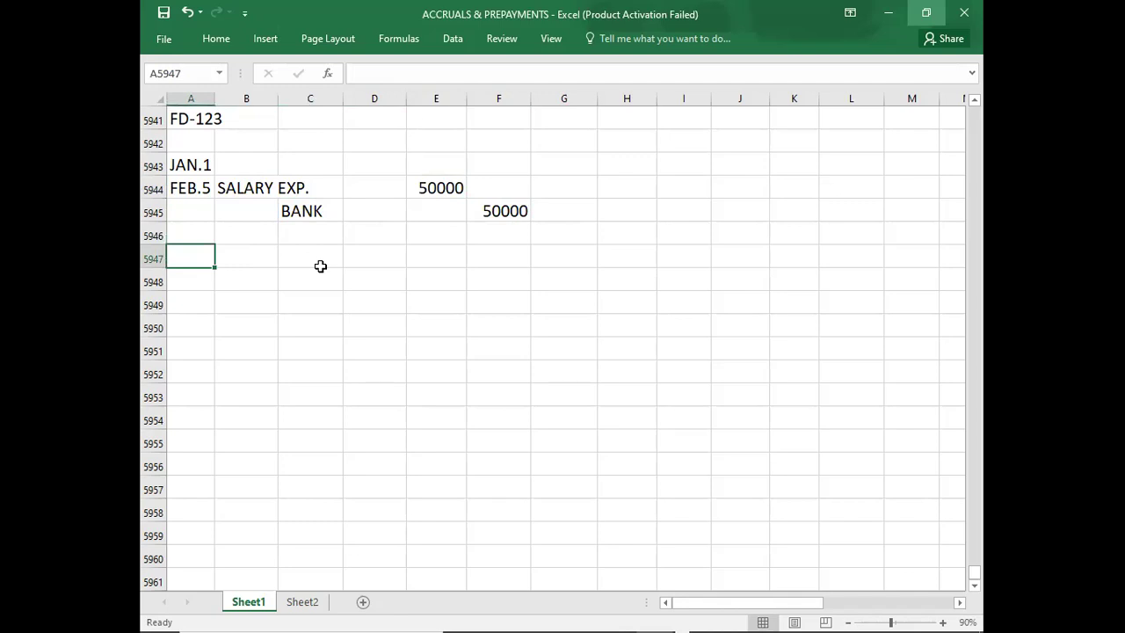
pyautogui.write('MAR.5')
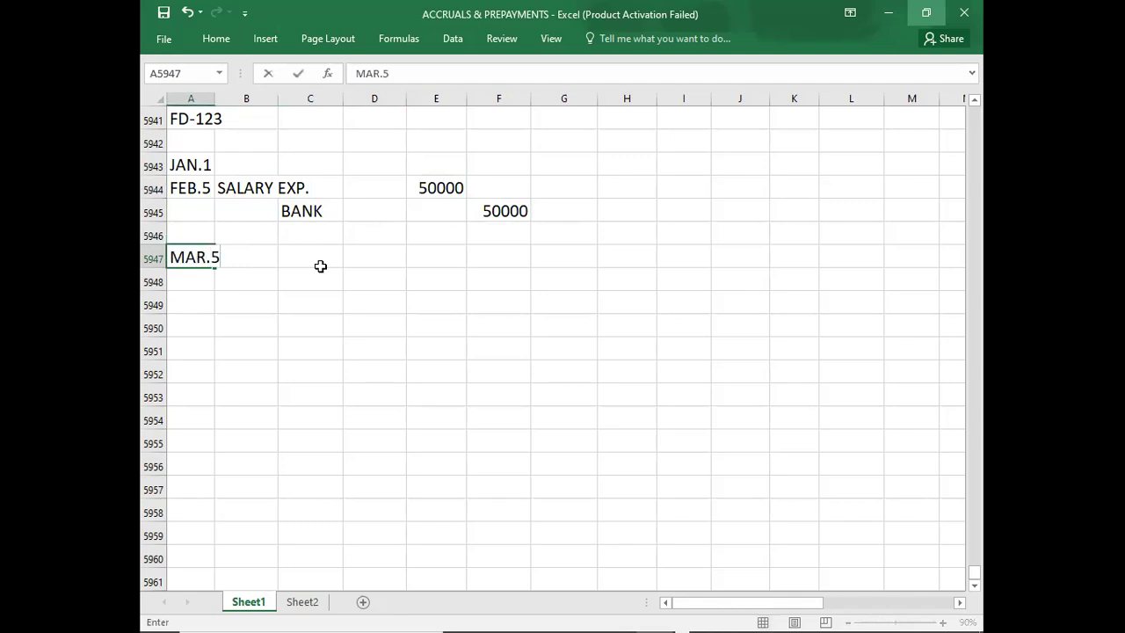
pyautogui.press('Right')
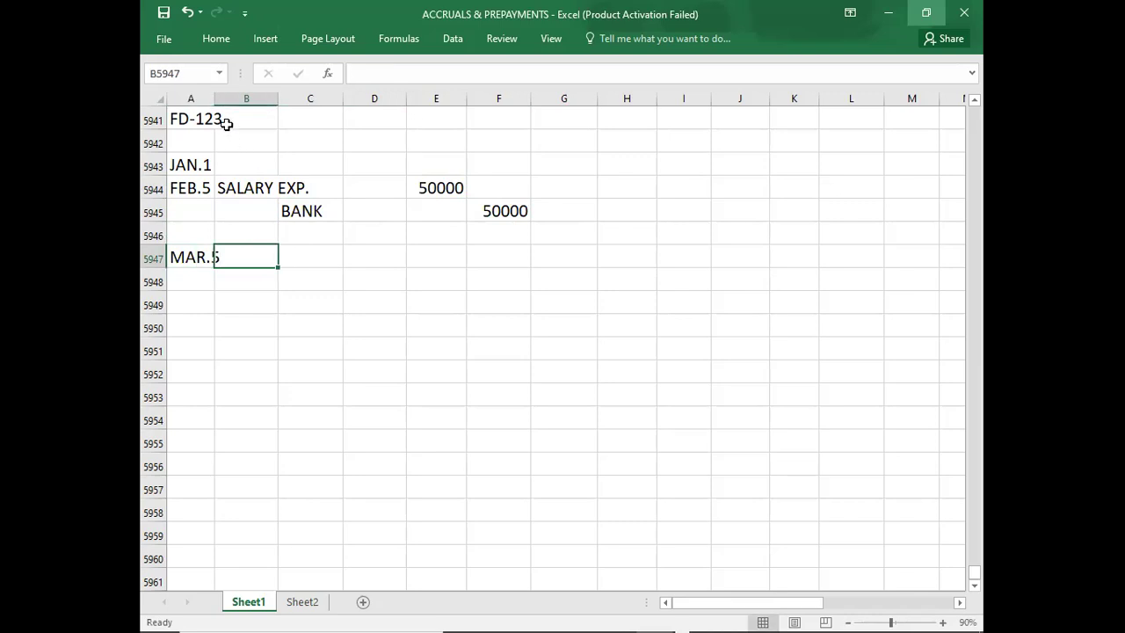
pyautogui.moveTo(215, 98); pyautogui.dragTo(216, 100)
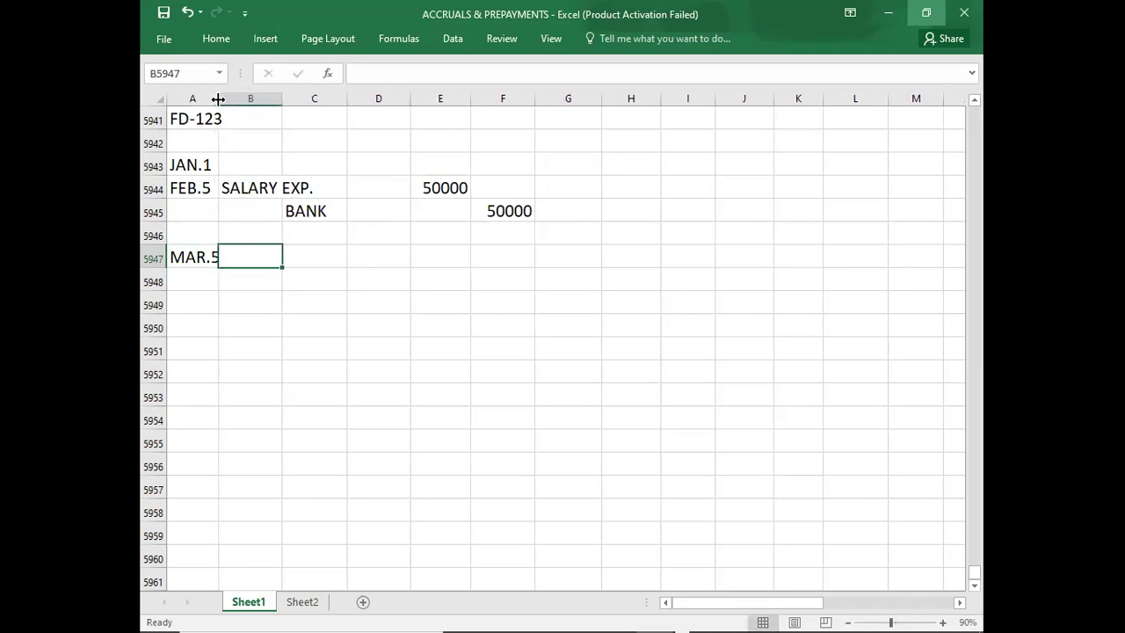
# Copy the February salary and bank lines with their amounts (B5944:F5945) to B5947 for the MAR.5 entry.
pyautogui.moveTo(246, 189); pyautogui.dragTo(322, 323)
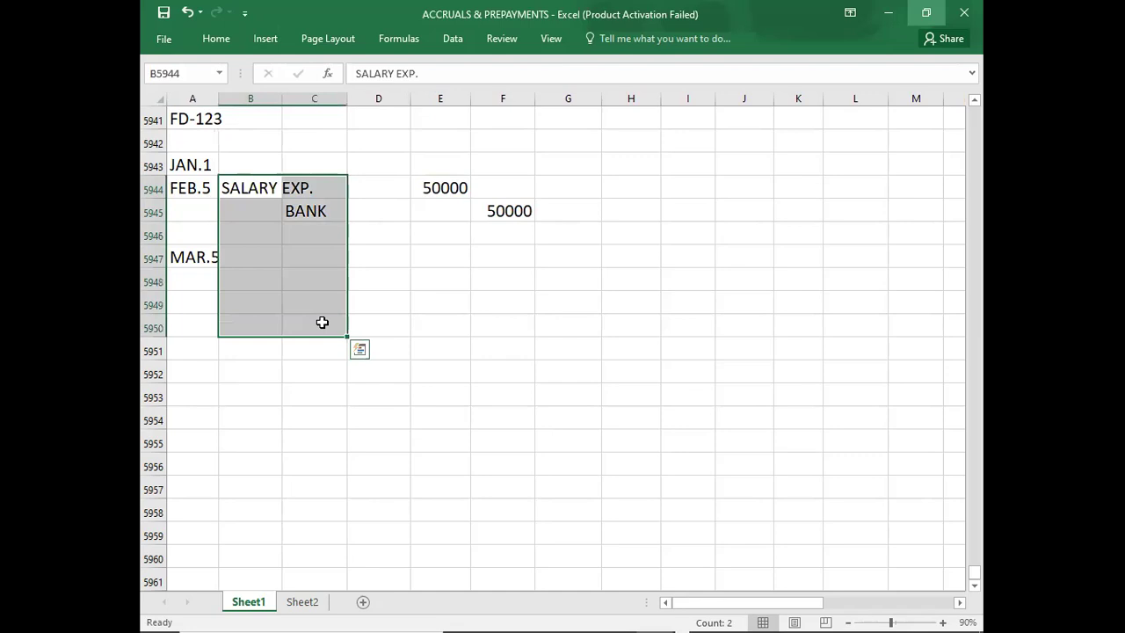
pyautogui.press('Up')
pyautogui.press('Down')
pyautogui.hotkey('shift', 'Right')
pyautogui.hotkey('shift', 'Right')
pyautogui.hotkey('shift', 'Right')
pyautogui.hotkey('shift', 'Right')
pyautogui.hotkey('shift', 'Down')
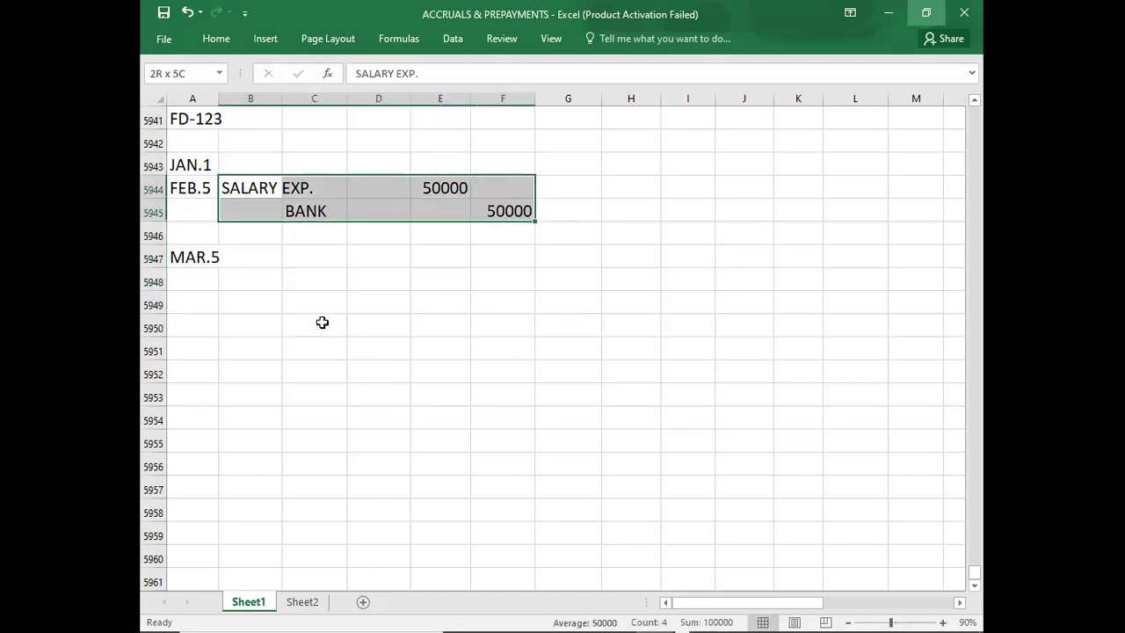
pyautogui.hotkey('ctrl', 'c')
pyautogui.press('Down')
pyautogui.press('Down')
pyautogui.press('Down')
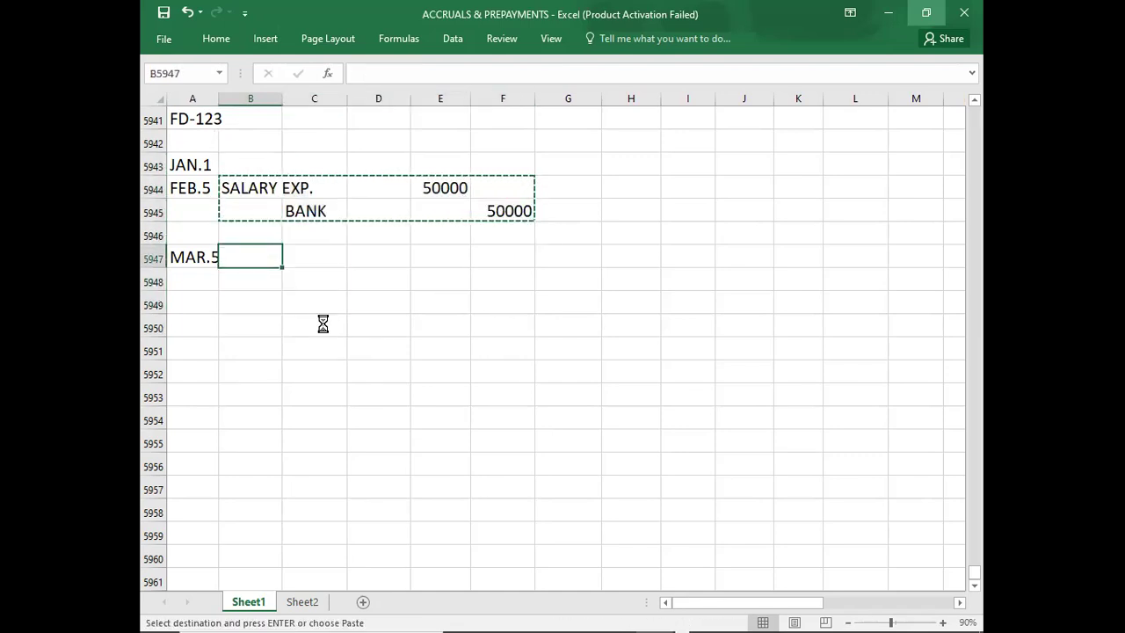
pyautogui.hotkey('ctrl', 'v')
# Enter the date APR.5 in A5950, leaving a blank row below the March entry.
pyautogui.press('Down')
pyautogui.press('Down')
pyautogui.press('Down')
pyautogui.press('Left')
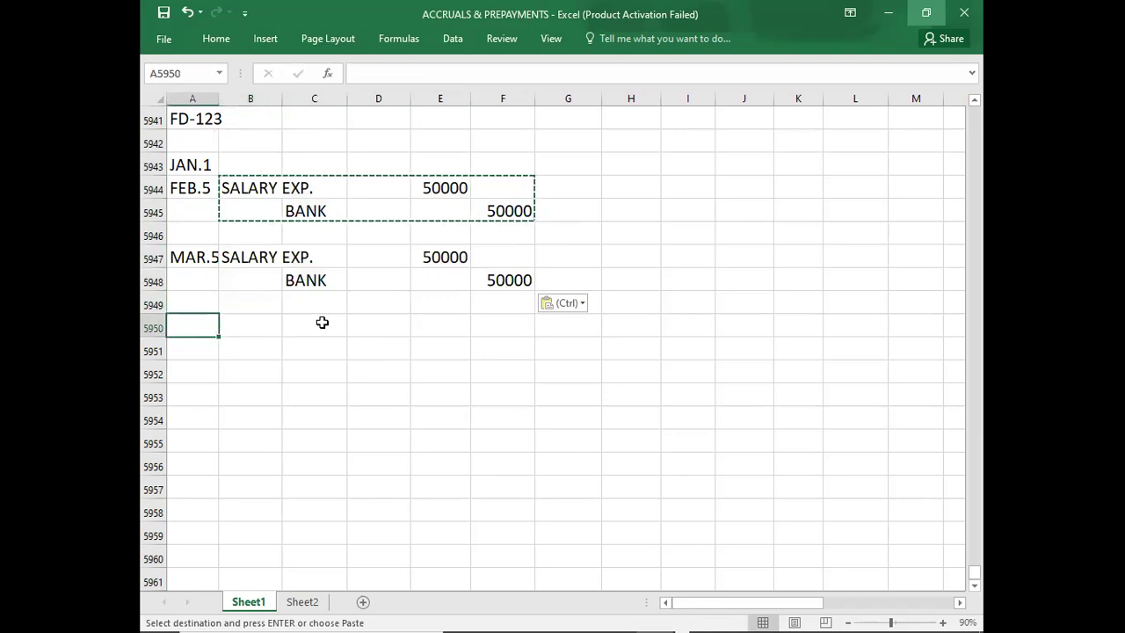
pyautogui.write('APR.1')
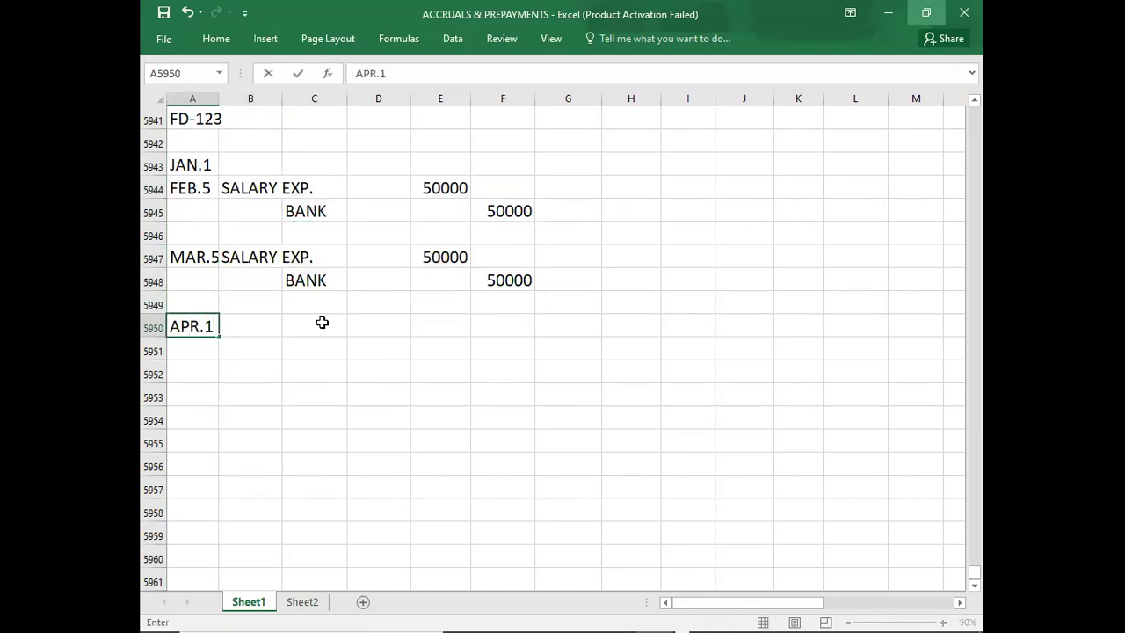
pyautogui.press('BackSpace')
pyautogui.write('5')
# Copy the March salary and bank lines with their amounts (B5947:F5948) to B5950 for the APR.5 entry.
pyautogui.press('Up')
pyautogui.press('Up')
pyautogui.press('Up')
pyautogui.press('Right')
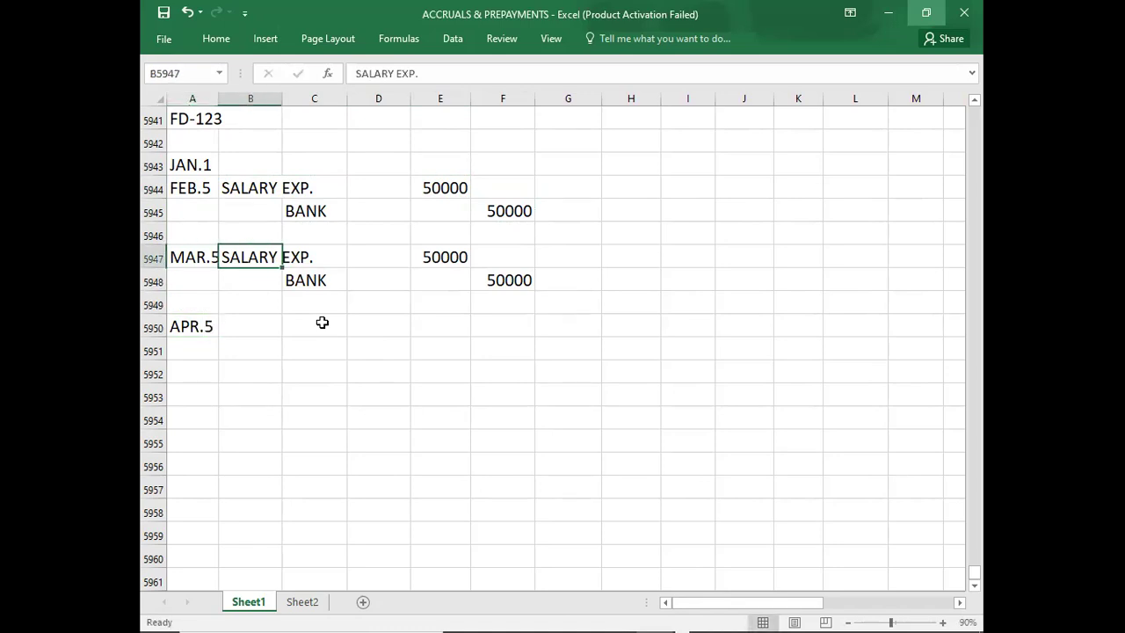
pyautogui.hotkey('shift', 'Right')
pyautogui.hotkey('shift', 'Right')
pyautogui.hotkey('shift', 'Right')
pyautogui.hotkey('shift', 'Right')
pyautogui.hotkey('shift', 'Down')
pyautogui.hotkey('ctrl', 'c')
pyautogui.press('Down')
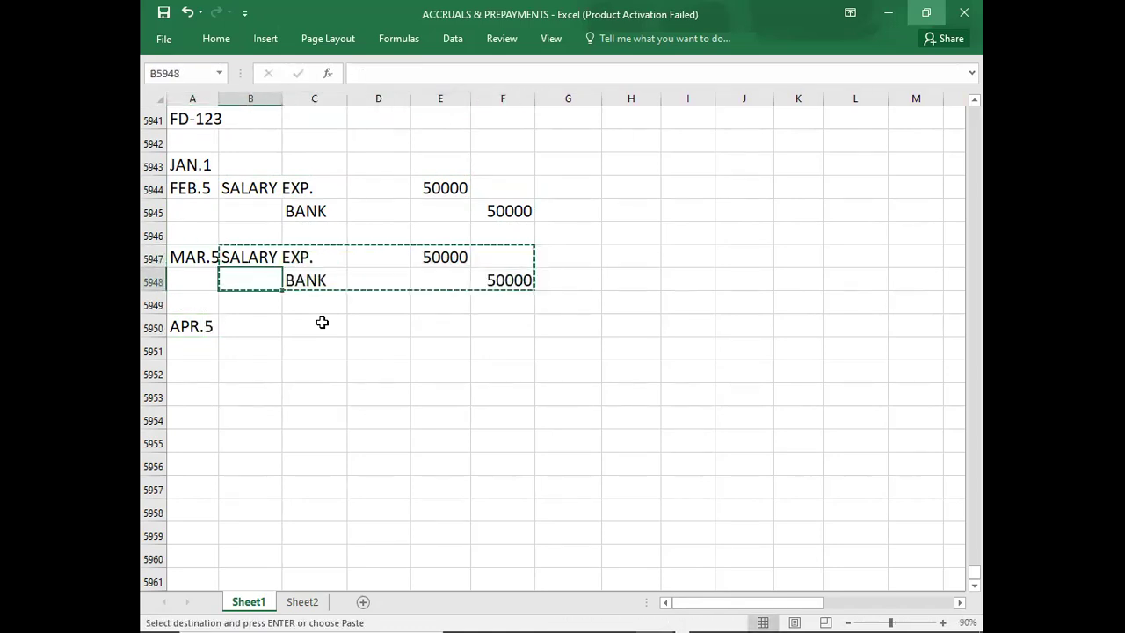
pyautogui.press('Down')
pyautogui.press('Down')
pyautogui.hotkey('ctrl', 'v')
# Enter the date MAY.5 in A5953, leaving a blank row below the April entry.
pyautogui.press('Down')
pyautogui.press('Down')
pyautogui.press('Down')
pyautogui.press('Down')
pyautogui.press('Left')
pyautogui.press('Up')
pyautogui.write('MAY.5')
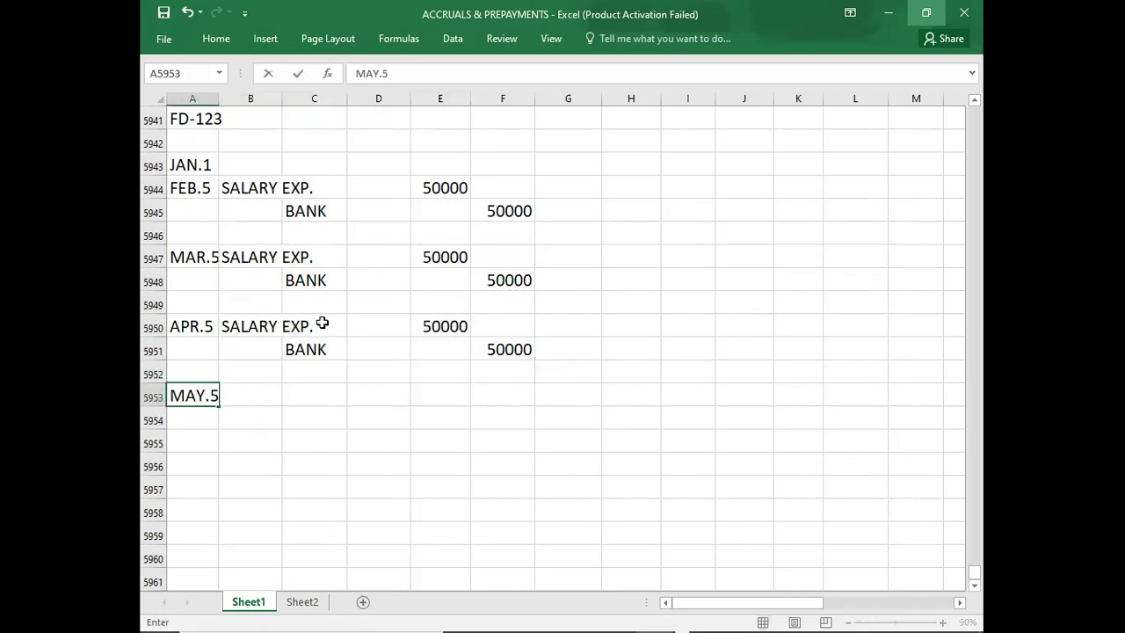
# Copy the April salary and bank lines with their amounts (B5950:F5951) to B5953 for the MAY.5 entry.
pyautogui.press('Tab')
pyautogui.press('Up')
pyautogui.press('Up')
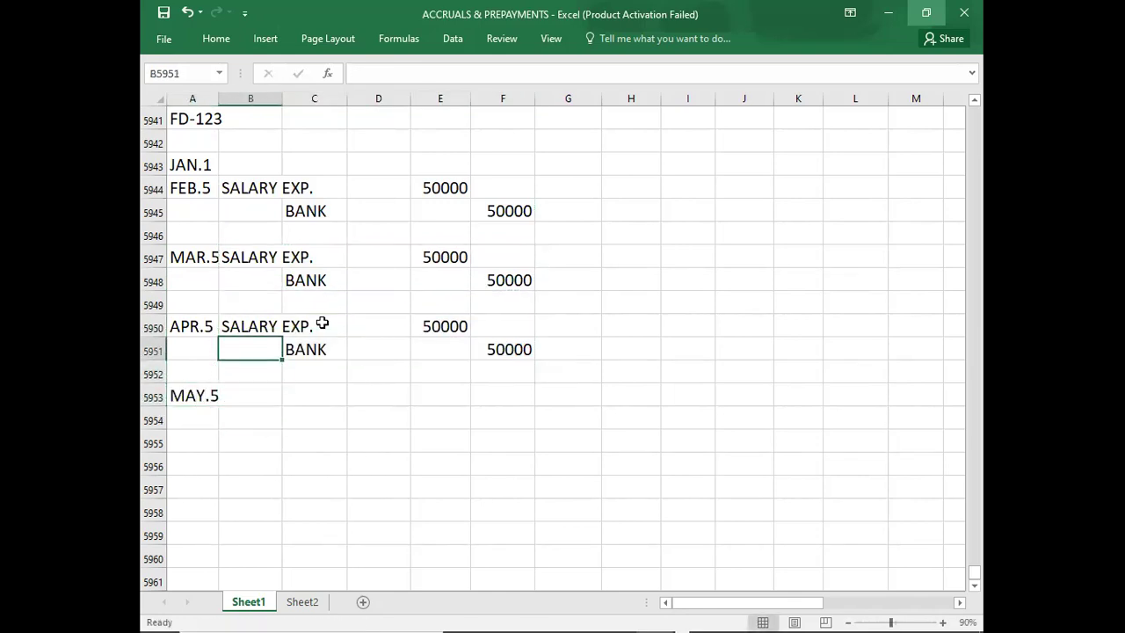
pyautogui.press('Up')
pyautogui.hotkey('shift', 'Right')
pyautogui.hotkey('shift', 'Right')
pyautogui.hotkey('shift', 'Right')
pyautogui.hotkey('shift', 'Right')
pyautogui.hotkey('shift', 'Down')
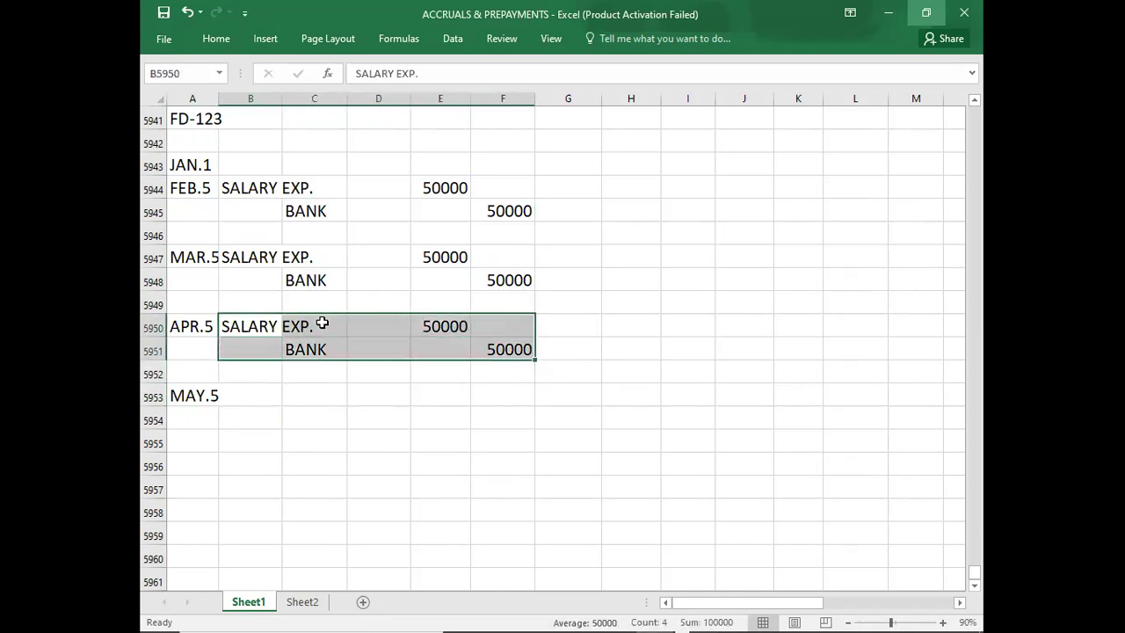
pyautogui.hotkey('ctrl', 'c')
pyautogui.press('Down')
pyautogui.press('Down')
pyautogui.hotkey('ctrl', 'v')
# Enter the dates JUN.5 in A5956 and JUL.5 in A5957, below the May entry.
pyautogui.press('Down')
pyautogui.press('Down')
pyautogui.press('Down')
pyautogui.press('Down')
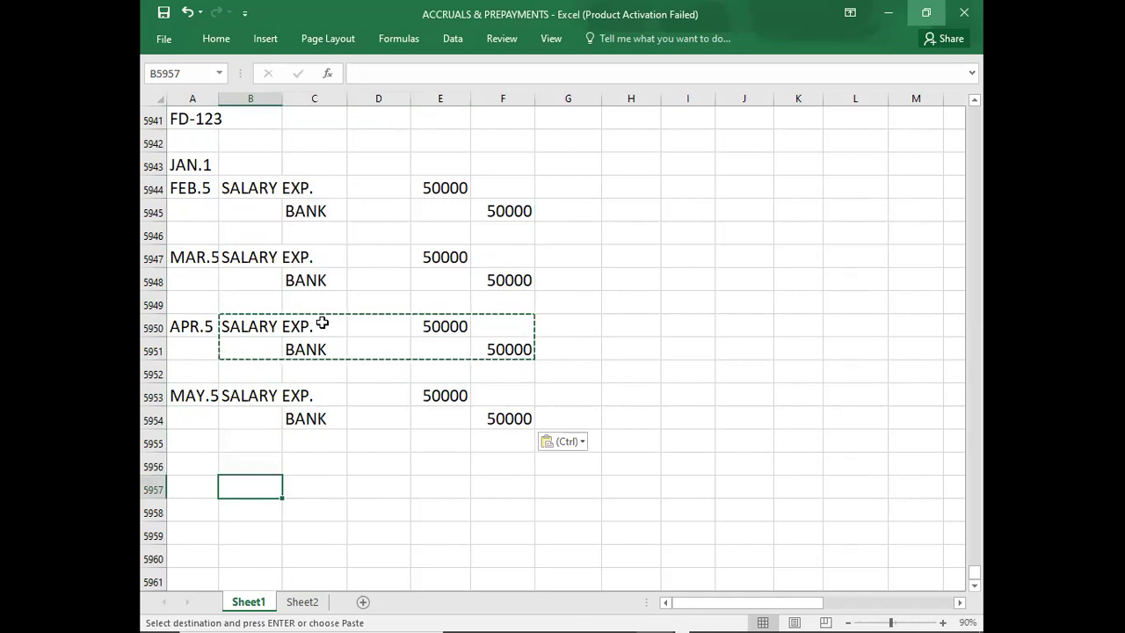
pyautogui.press('Down')
pyautogui.press('Down')
pyautogui.press('Down')
pyautogui.scroll(-1, 323, 323)
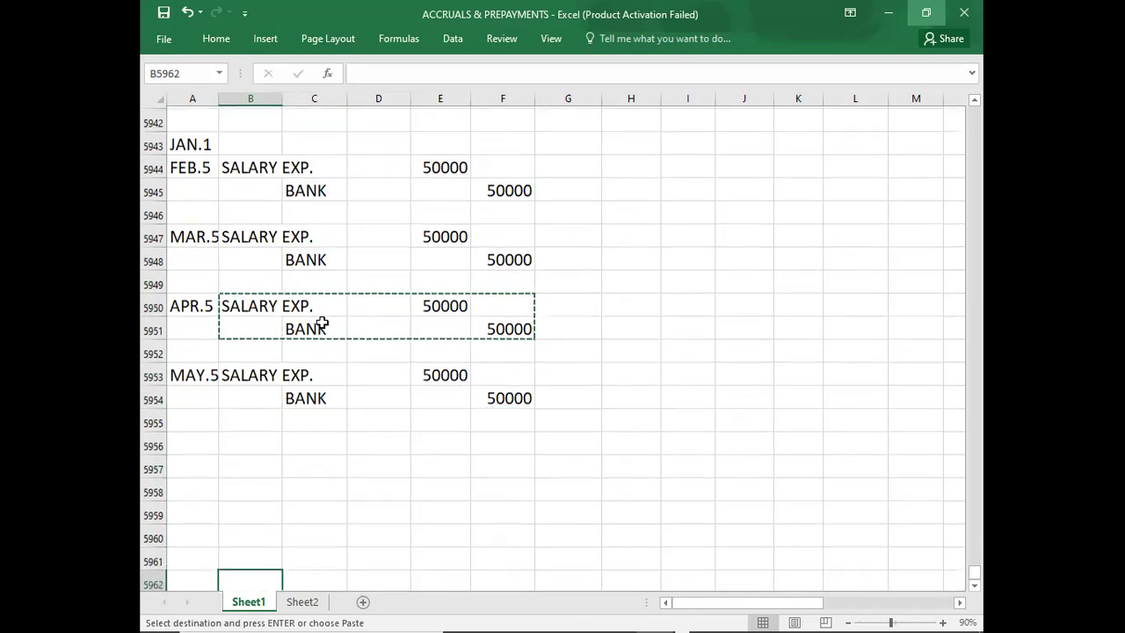
pyautogui.press('Down')
pyautogui.press('Up')
pyautogui.press('Up')
pyautogui.press('Up')
pyautogui.press('Up')
pyautogui.press('Up')
pyautogui.press('Up')
pyautogui.press('Left')
pyautogui.press('Down')
pyautogui.write('JUN.5')
pyautogui.press('Return')
pyautogui.write('JUL.')
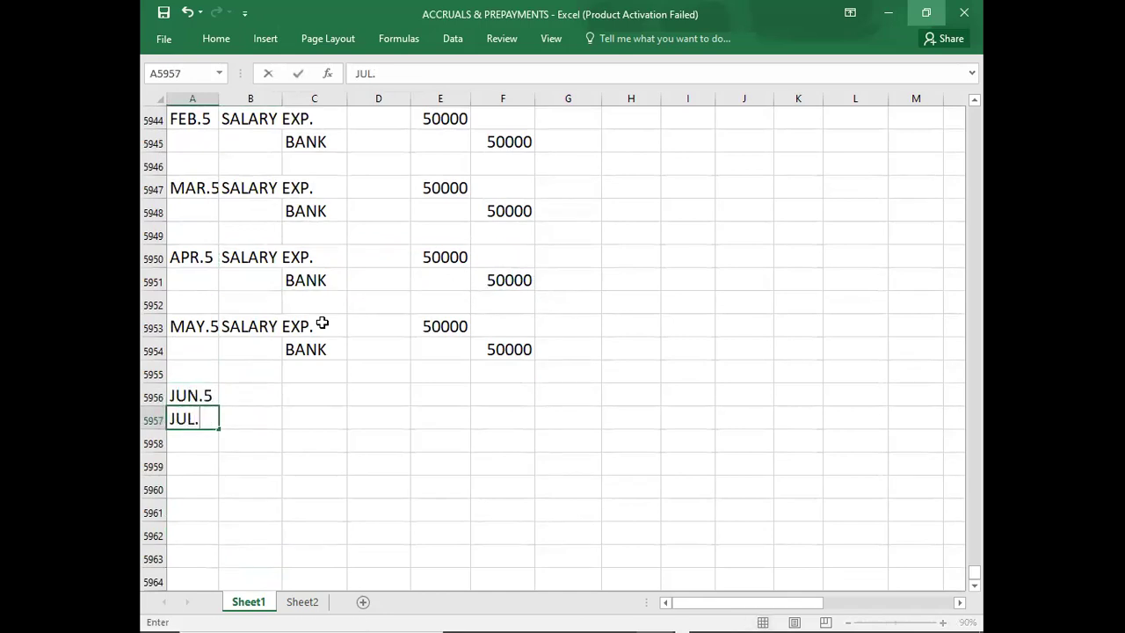
pyautogui.write('5')
pyautogui.press('Return')
# Continue the date list in A5958:A5962 with AUG.5, SEP.5, OCT.5, NOV.5 and DEC.5.
pyautogui.write('AUG.')
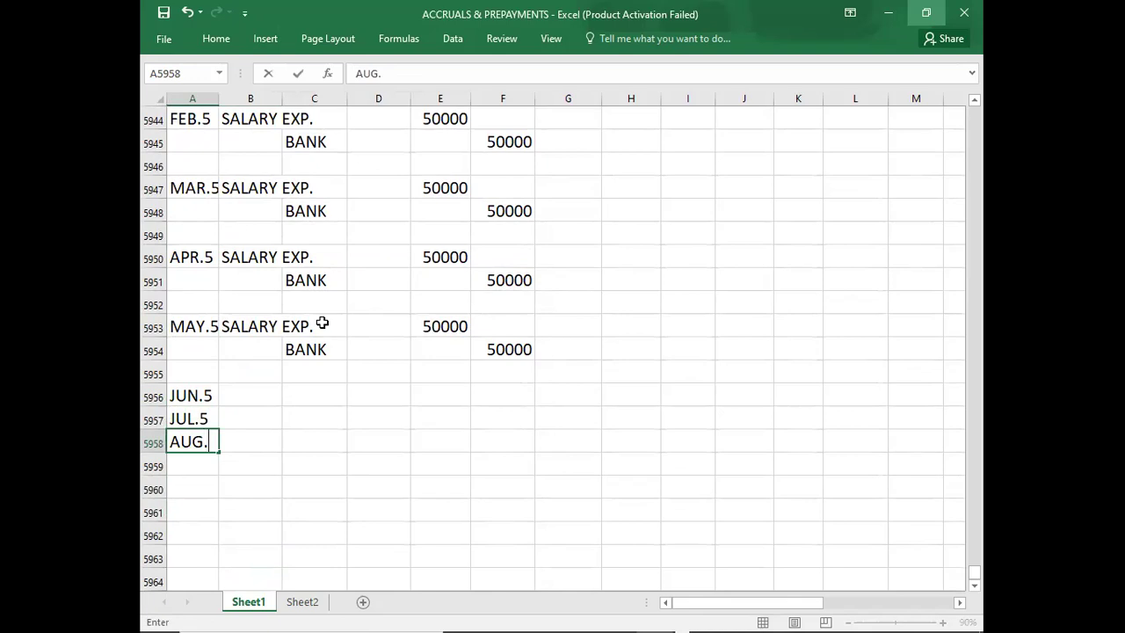
pyautogui.write('5')
pyautogui.press('Return')
pyautogui.write('SEP.5')
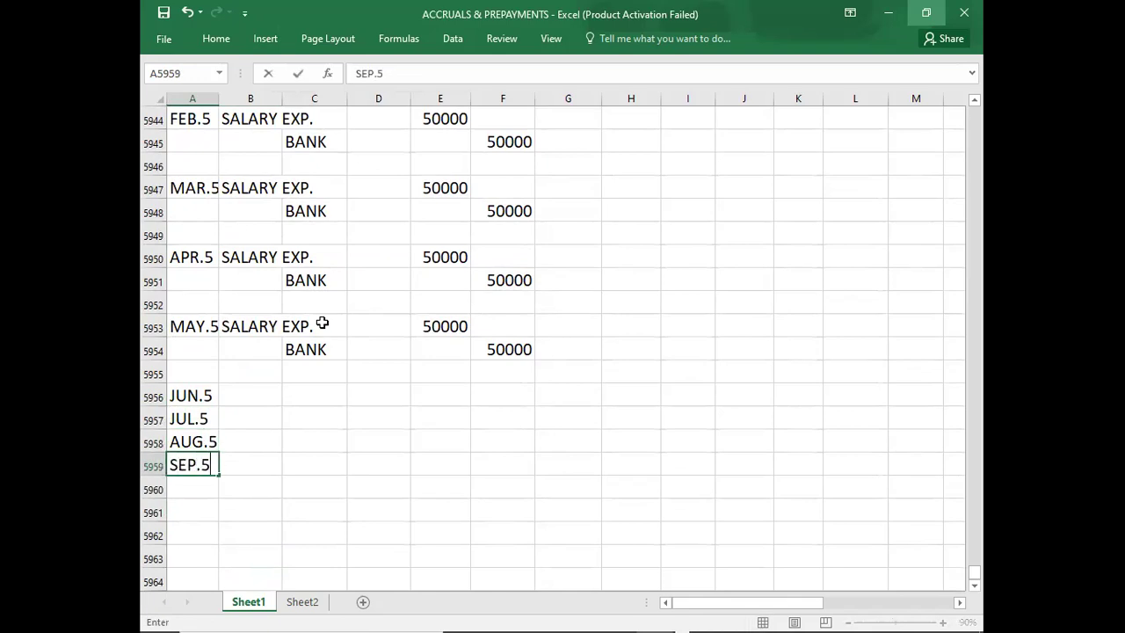
pyautogui.press('Return')
pyautogui.write('OCT.')
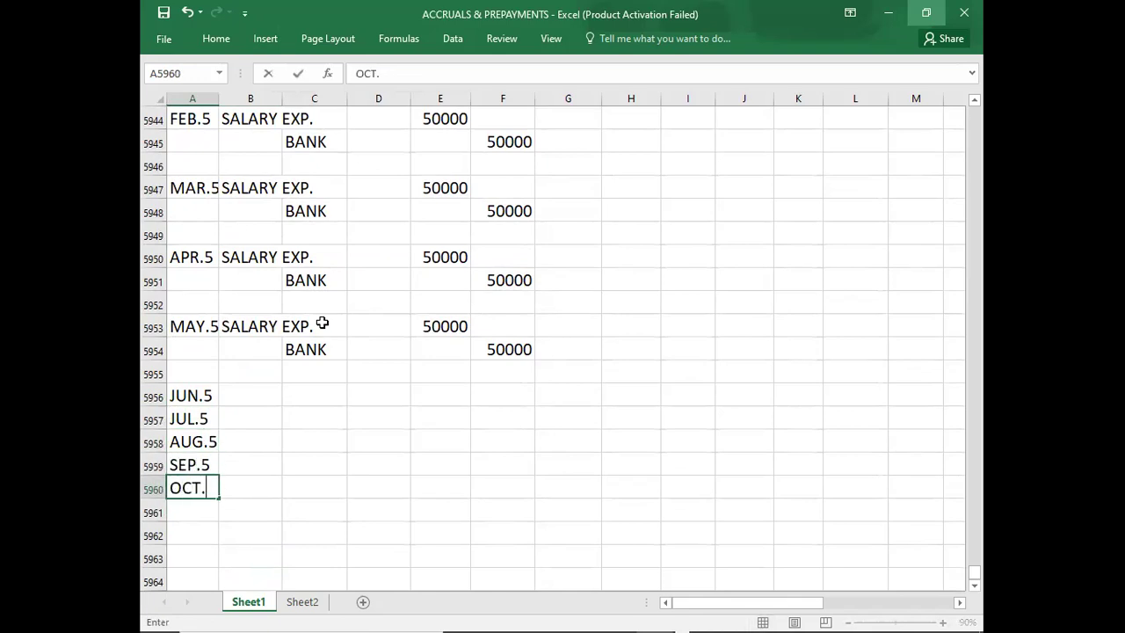
pyautogui.write('5')
pyautogui.press('Return')
pyautogui.write('NOV.5')
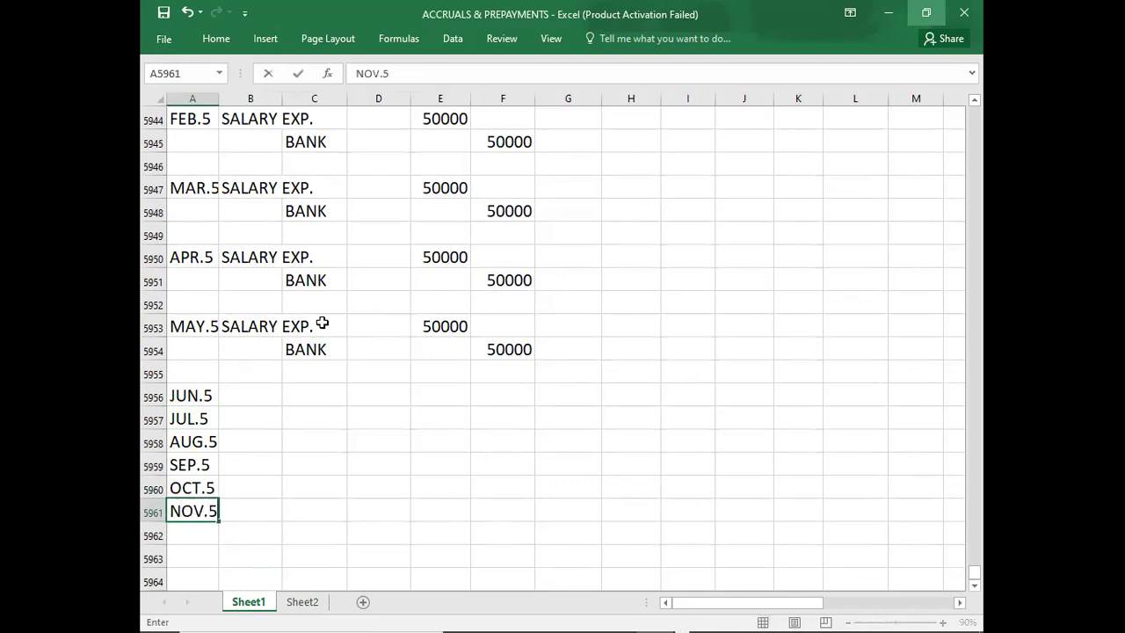
pyautogui.press('Return')
pyautogui.write('DEC')
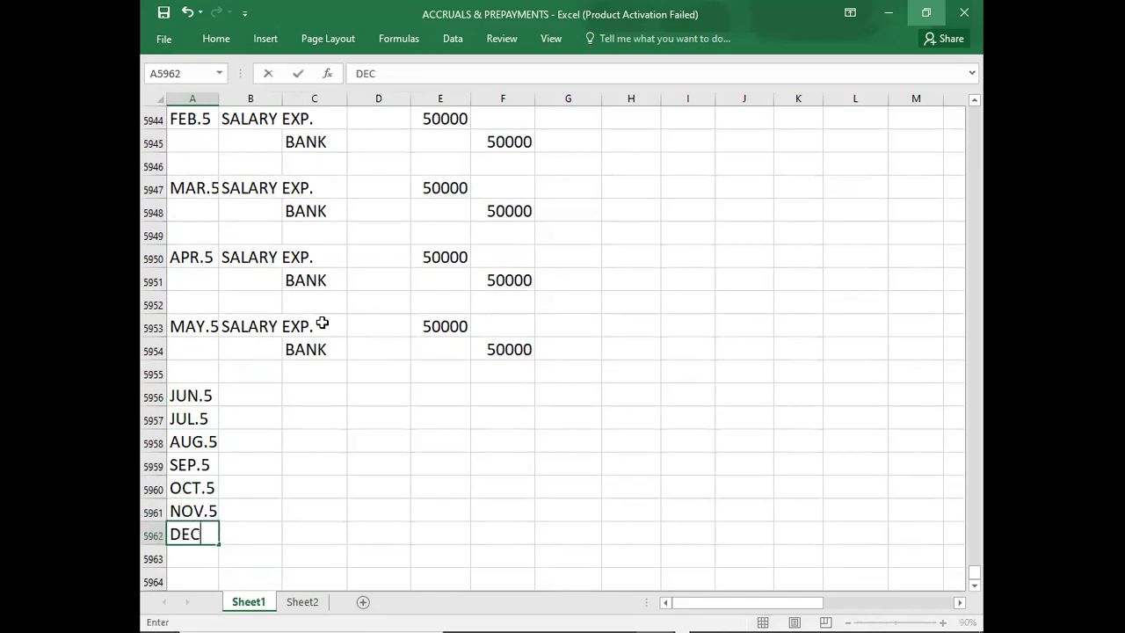
pyautogui.write('.5')
# Copy the May salary and bank lines with their amounts (B5953:F5954) to B5962 for the DEC.5 entry.
pyautogui.press('Up')
pyautogui.press('Up')
pyautogui.press('Up')
pyautogui.press('Up')
pyautogui.press('Up')
pyautogui.press('Up')
pyautogui.press('Up')
pyautogui.press('Up')
pyautogui.press('Up')
pyautogui.press('Right')
pyautogui.hotkey('shift', 'Right')
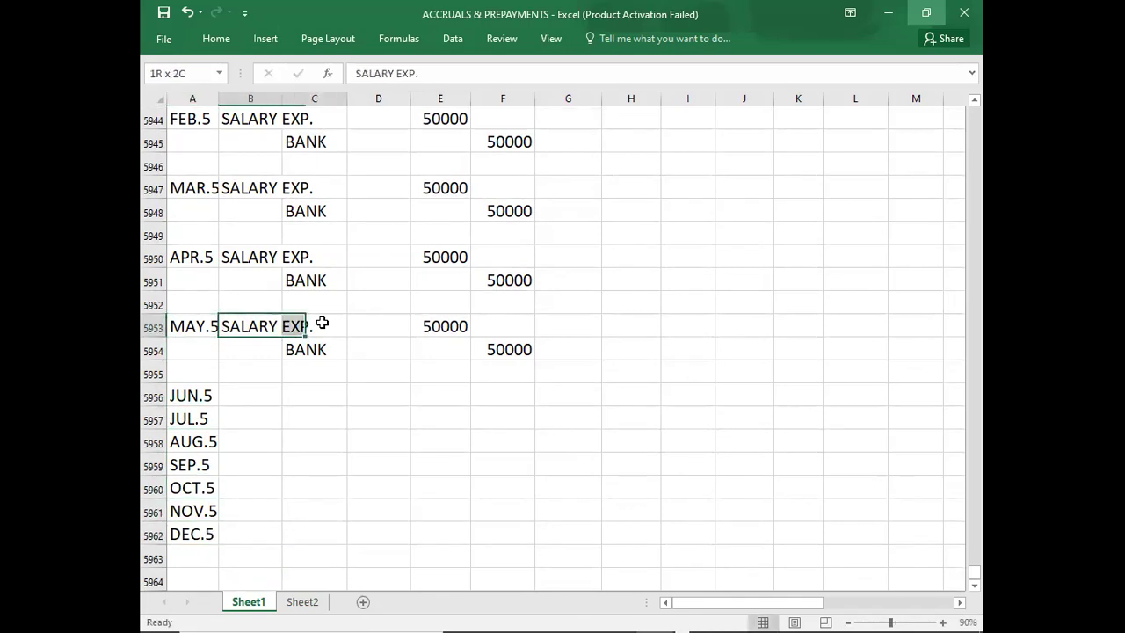
pyautogui.hotkey('shift', 'Right')
pyautogui.hotkey('shift', 'Right')
pyautogui.hotkey('shift', 'Right')
pyautogui.hotkey('shift', 'Down')
pyautogui.hotkey('ctrl', 'c')
pyautogui.press('Down')
pyautogui.press('Down')
pyautogui.press('Down')
pyautogui.press('Down')
pyautogui.press('Down')
pyautogui.press('Down')
pyautogui.press('Down')
pyautogui.press('Down')
pyautogui.press('Down')
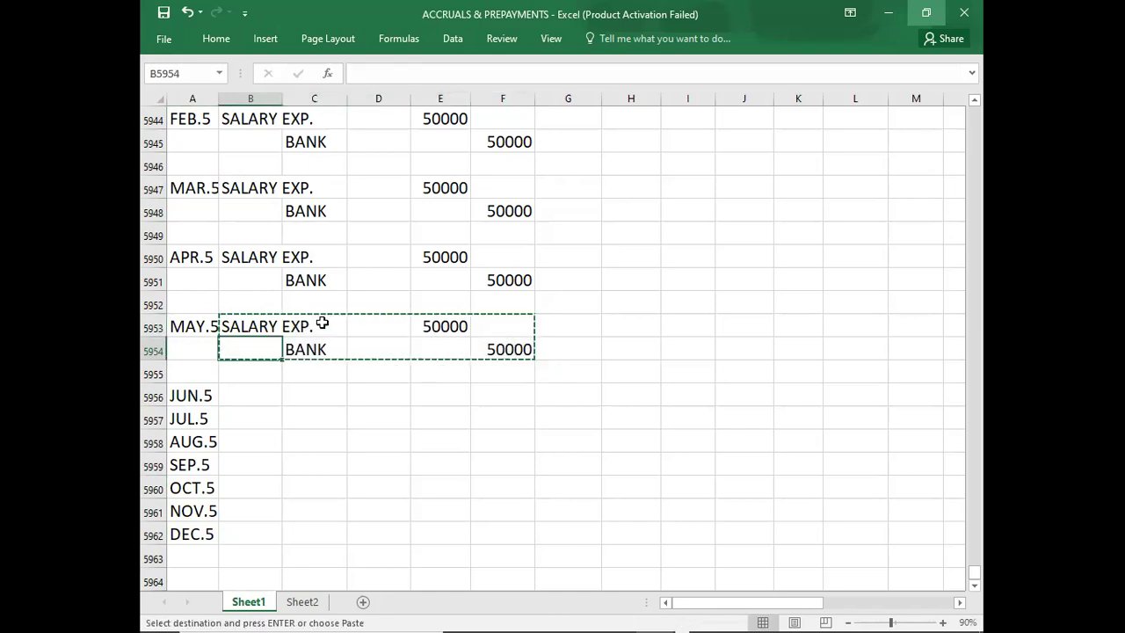
pyautogui.hotkey('ctrl', 'v')
# Enter the date DEC.31 in A5965, below the DEC.5 entry, and widen column A slightly to fit it.
pyautogui.press('Down')
pyautogui.press('Down')
pyautogui.press('Down')
pyautogui.press('Down')
pyautogui.press('Down')
pyautogui.press('Down')
pyautogui.press('Down')
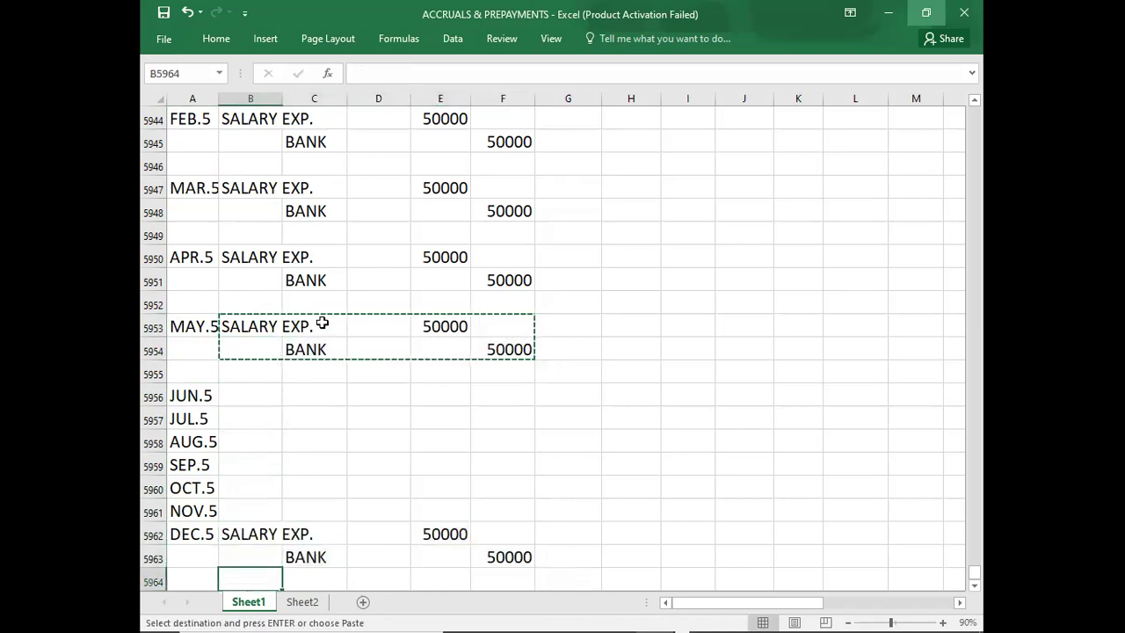
pyautogui.press('Down')
pyautogui.press('Down')
pyautogui.press('Down')
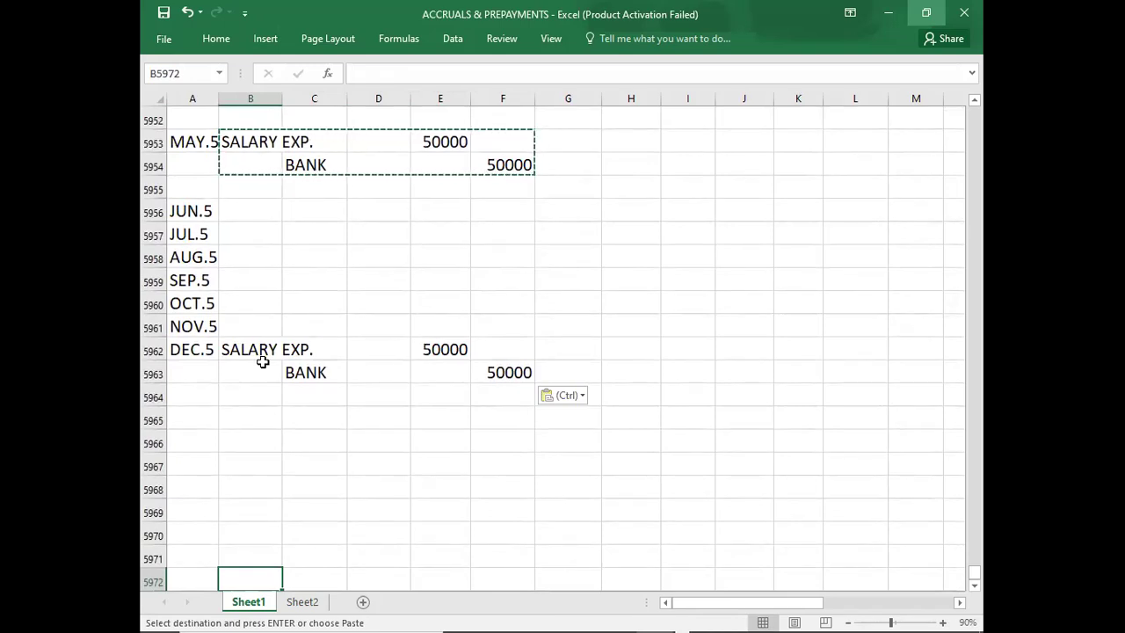
pyautogui.click(206, 417)
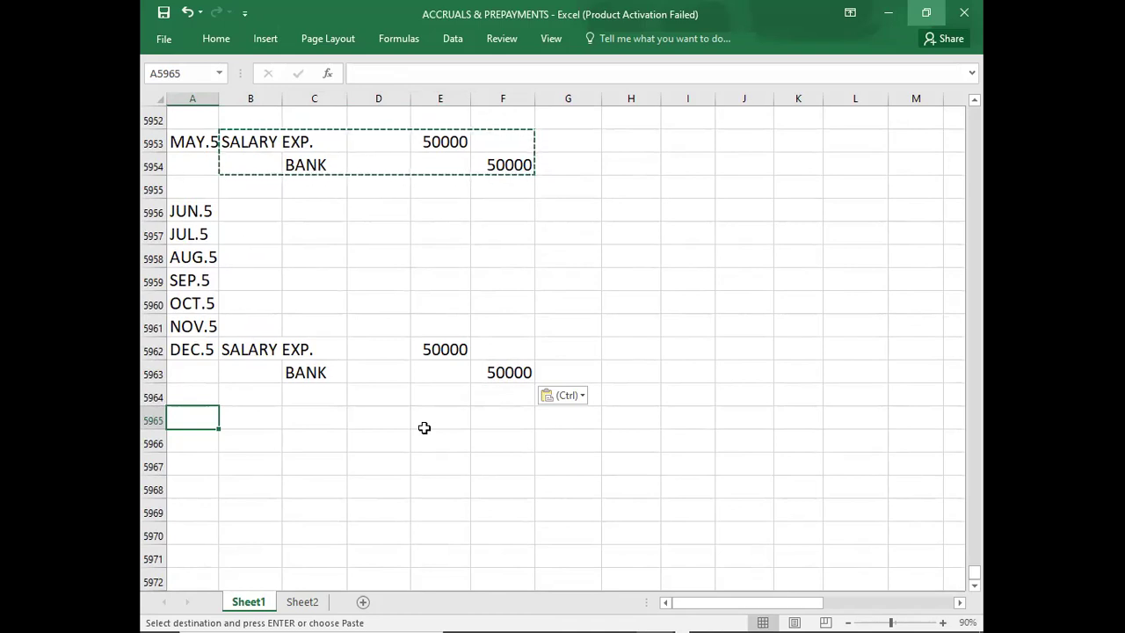
pyautogui.write('DEC.31')
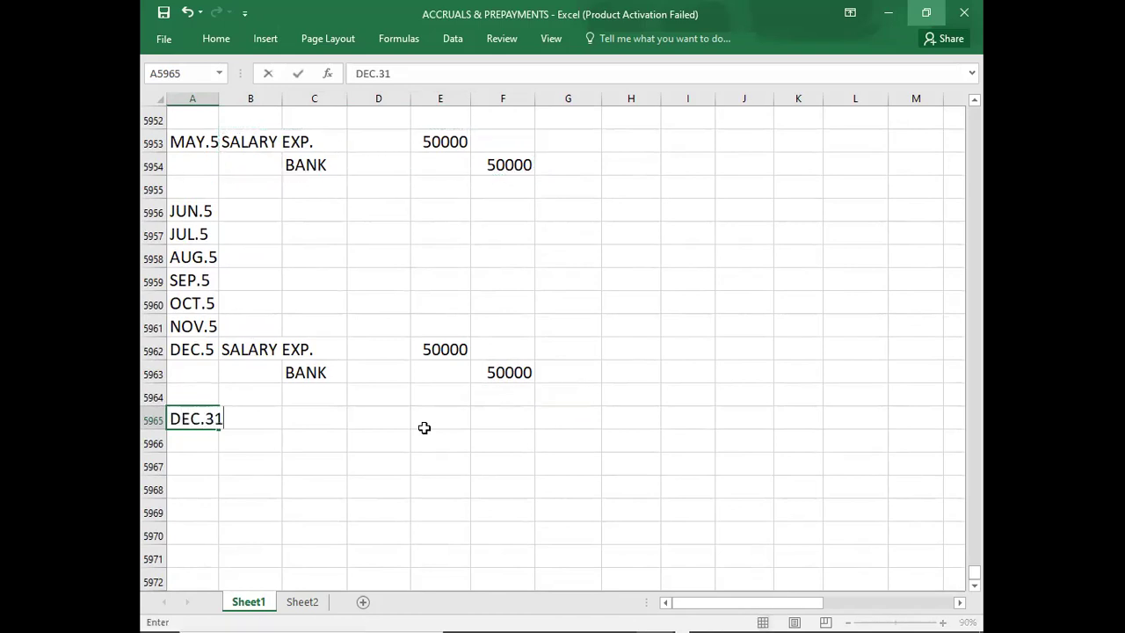
pyautogui.press('Tab')
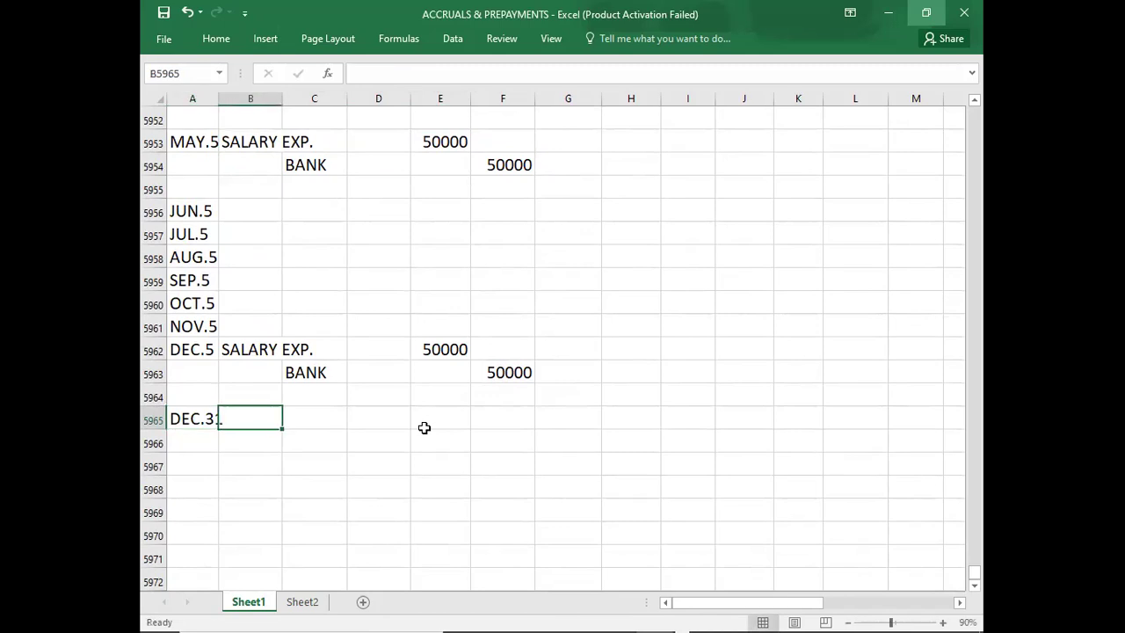
pyautogui.moveTo(219, 99); pyautogui.dragTo(225, 100)
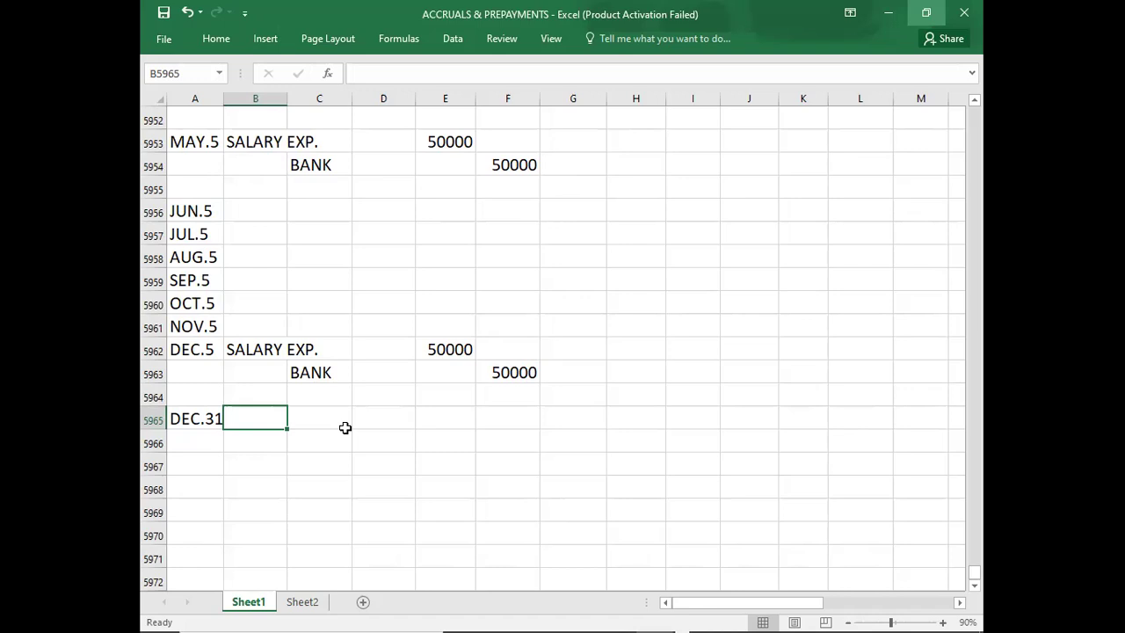
# Copy the SALARY EXP. account name from B5962 to B5965 for the DEC.31 entry.
pyautogui.press('Return')
pyautogui.press('Return')
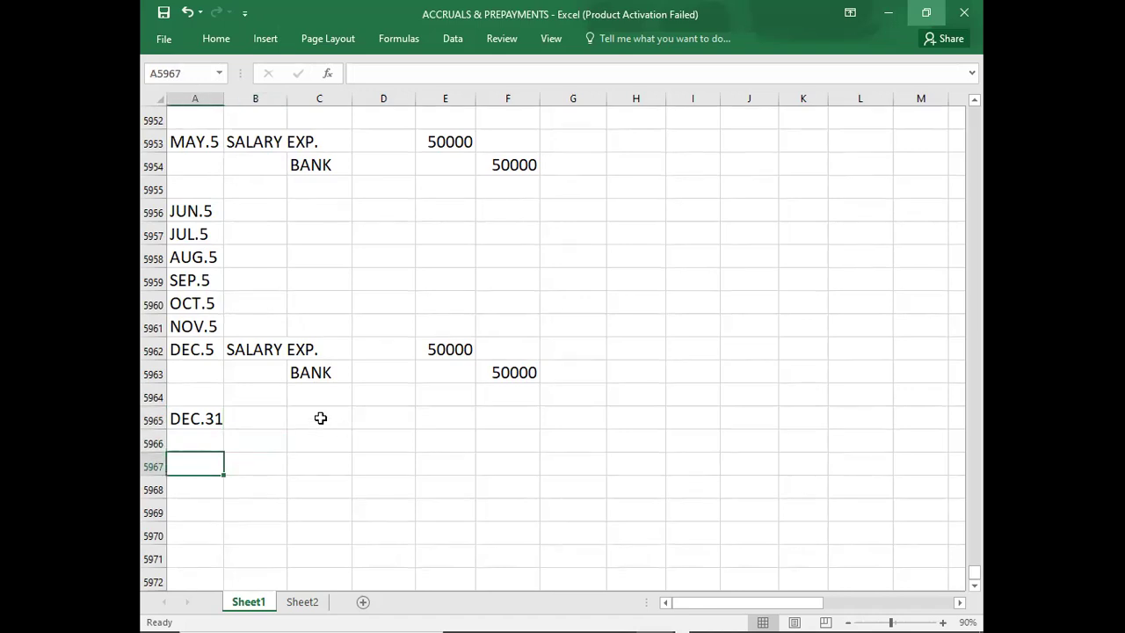
pyautogui.click(435, 349)
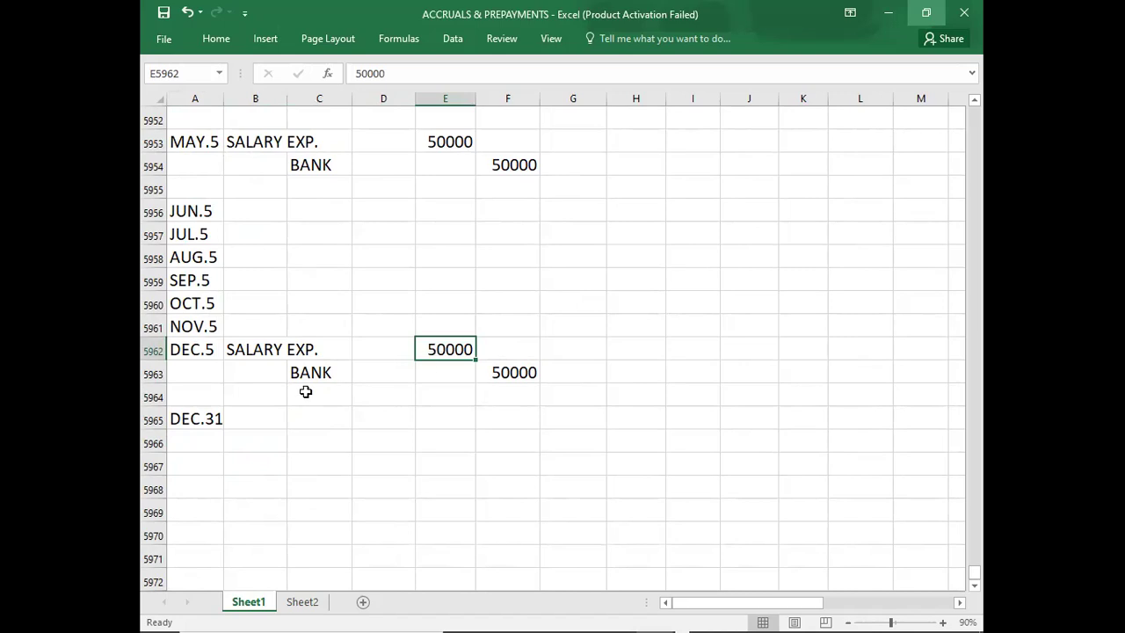
pyautogui.click(276, 415)
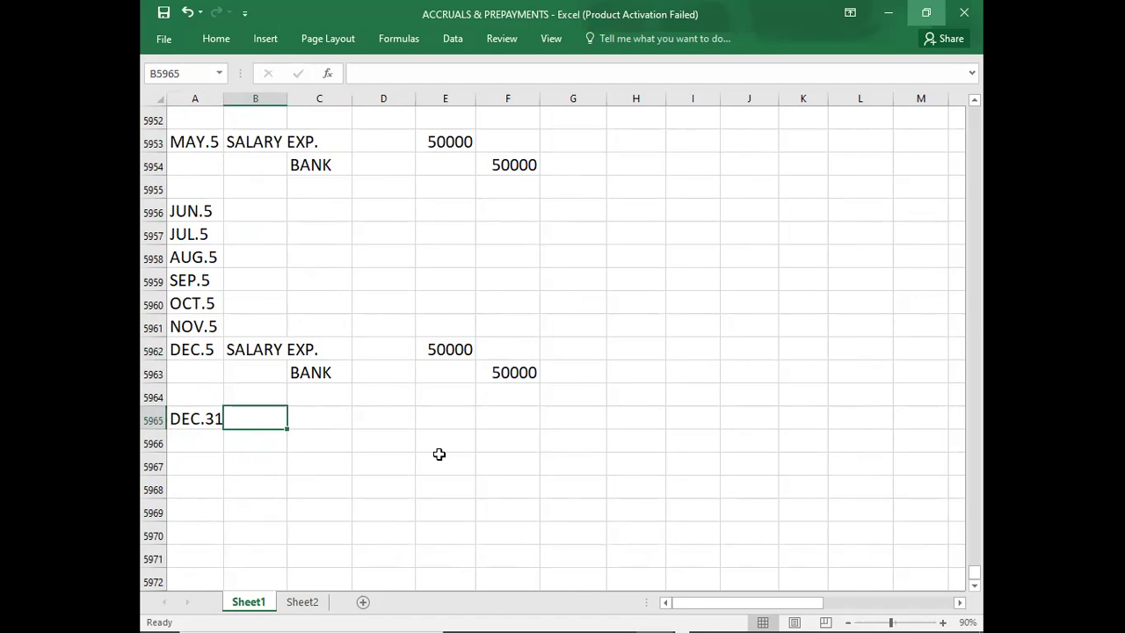
pyautogui.press('Up')
pyautogui.press('Up')
pyautogui.press('Up')
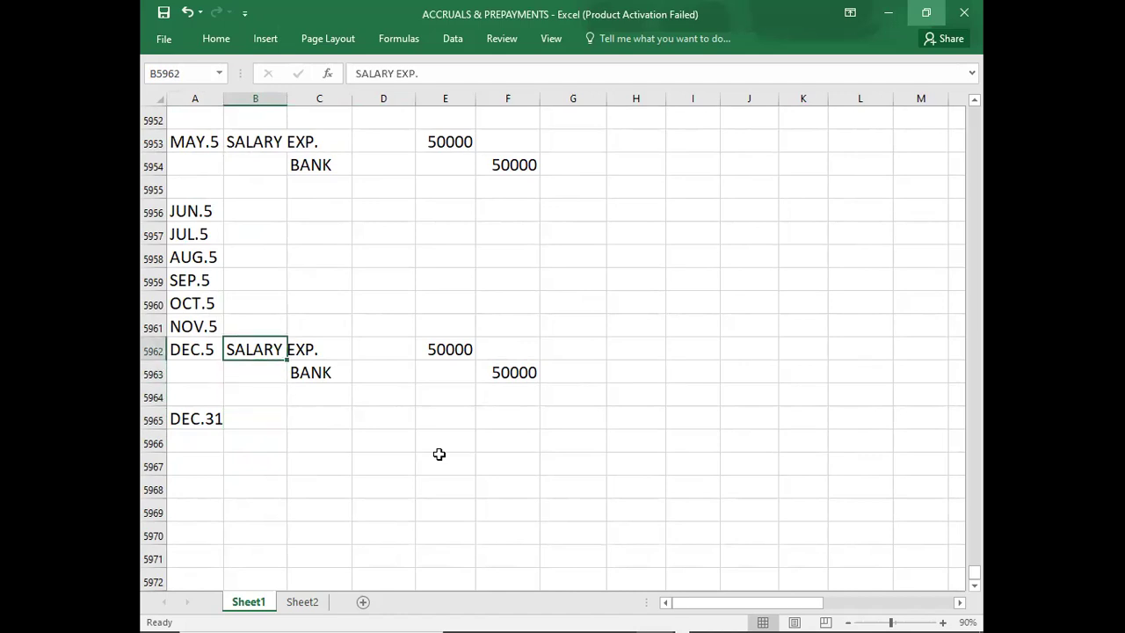
pyautogui.hotkey('ctrl', 'c')
pyautogui.press('Down')
pyautogui.press('Down')
pyautogui.press('Down')
pyautogui.hotkey('ctrl', 'v')
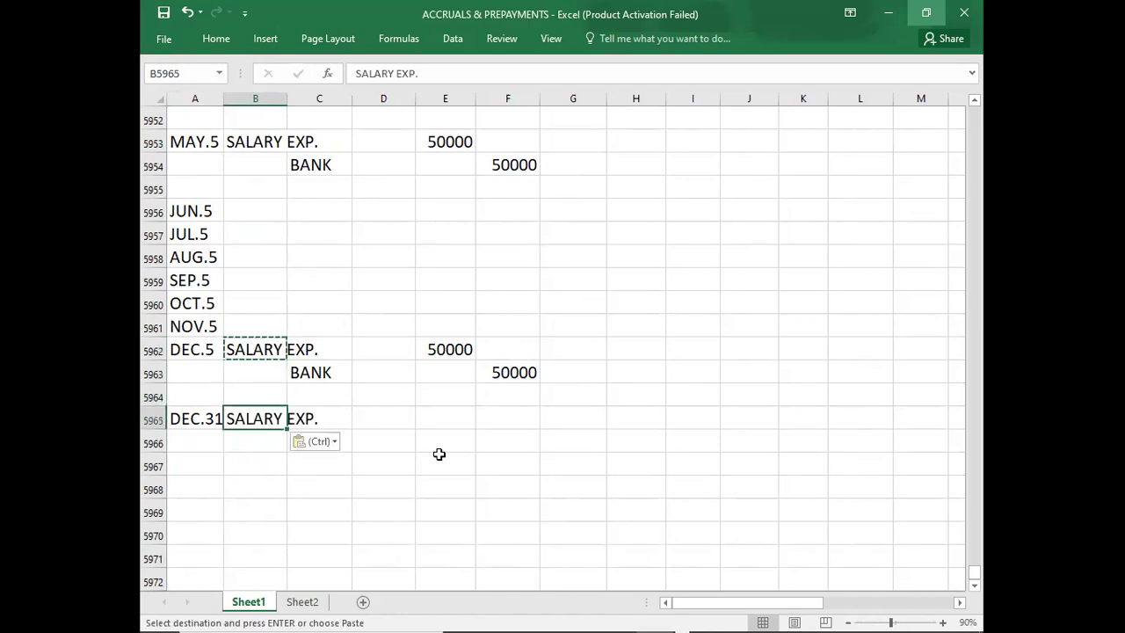
# Enter the DEC.31 salary expense debit of 50000 in E5965.
pyautogui.press('Right')
pyautogui.press('Right')
pyautogui.press('Right')
pyautogui.write('50000')
pyautogui.press('Return')
# Enter ACCRUALS in C5966 with a credit amount of 50000 in F5966.
pyautogui.press('Left')
pyautogui.press('Left')
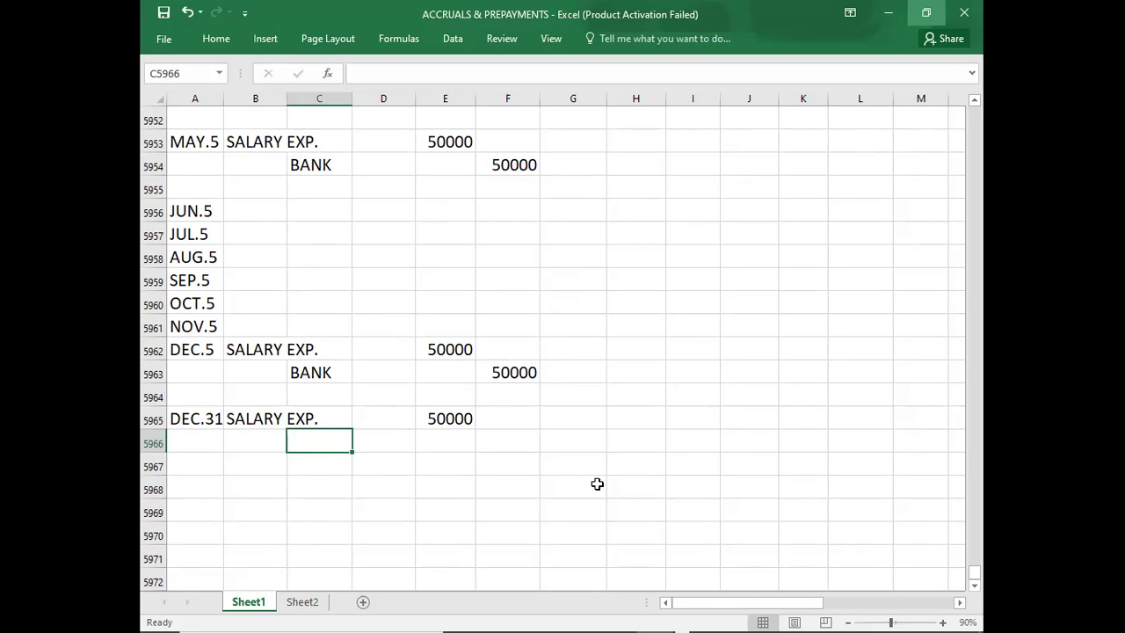
pyautogui.write('A')
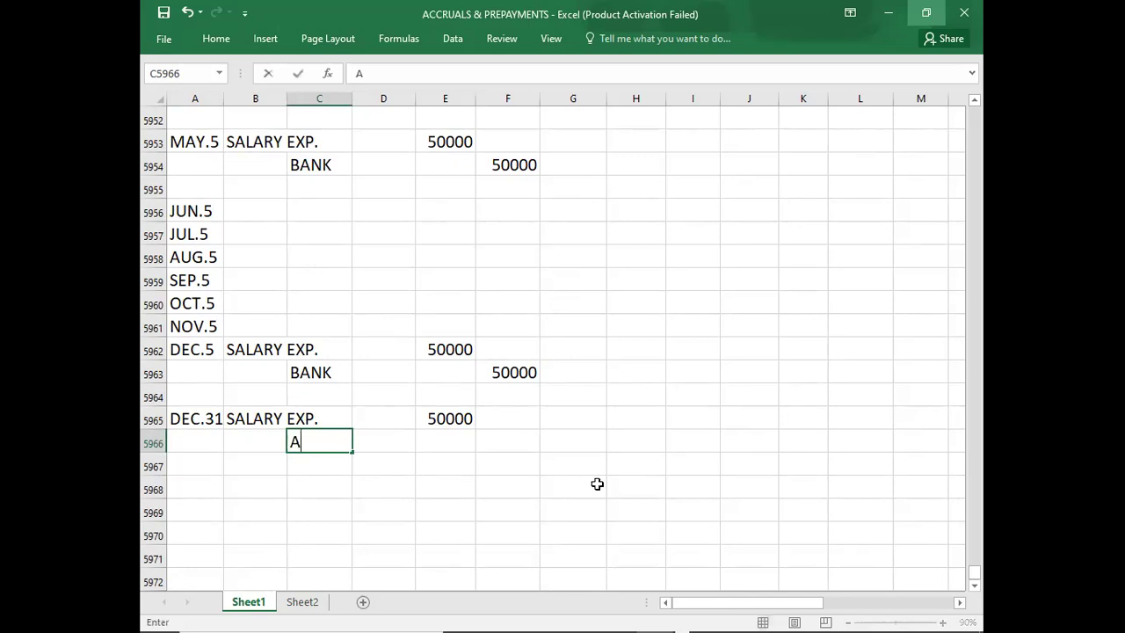
pyautogui.write('CCRUALS')
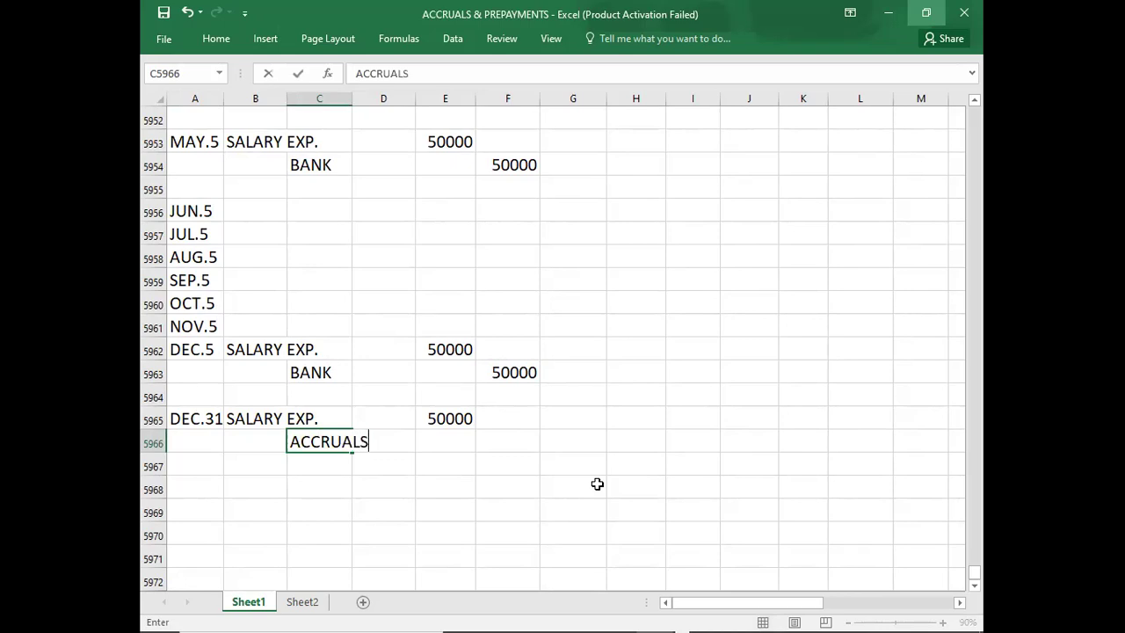
pyautogui.press('Up')
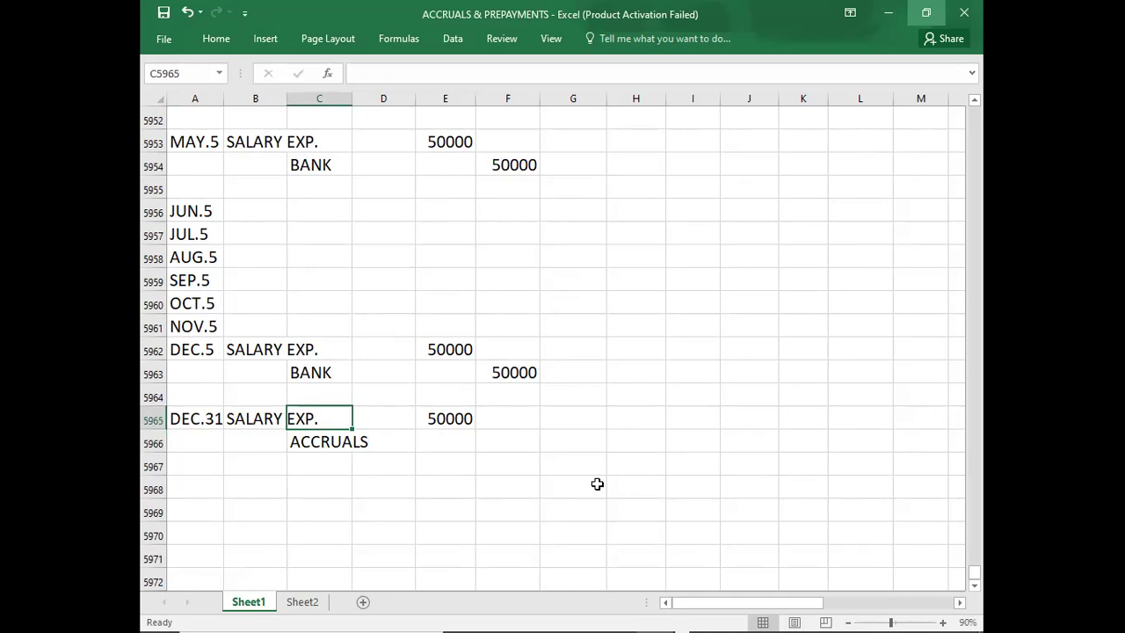
pyautogui.press('Right')
pyautogui.press('Right')
pyautogui.press('Down')
pyautogui.press('Right')
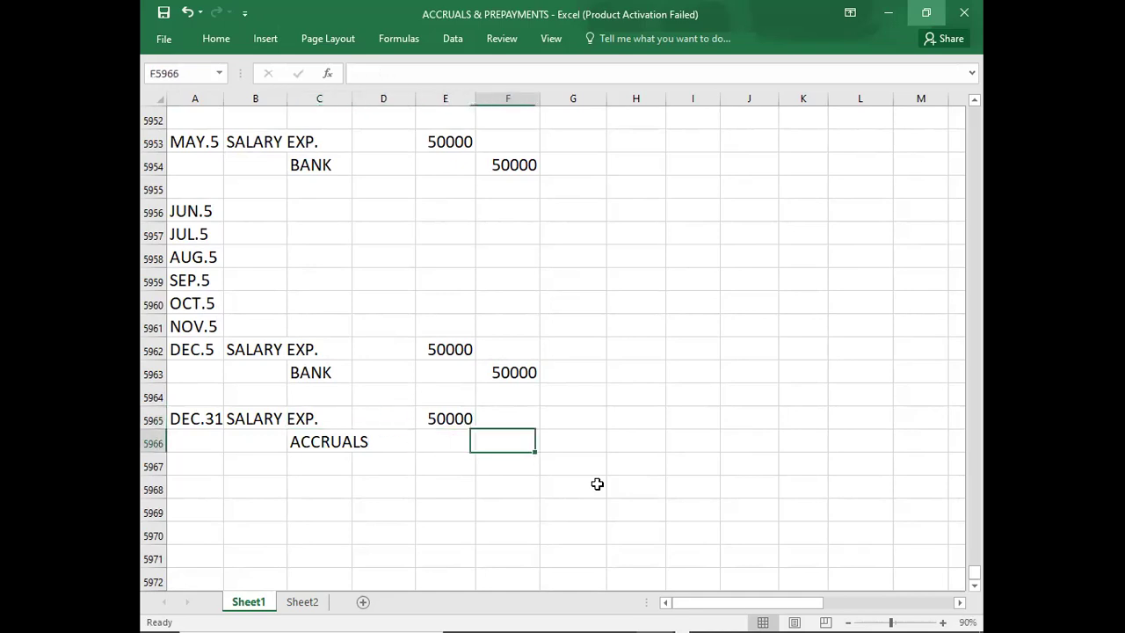
pyautogui.write('50000')
pyautogui.press('Return')
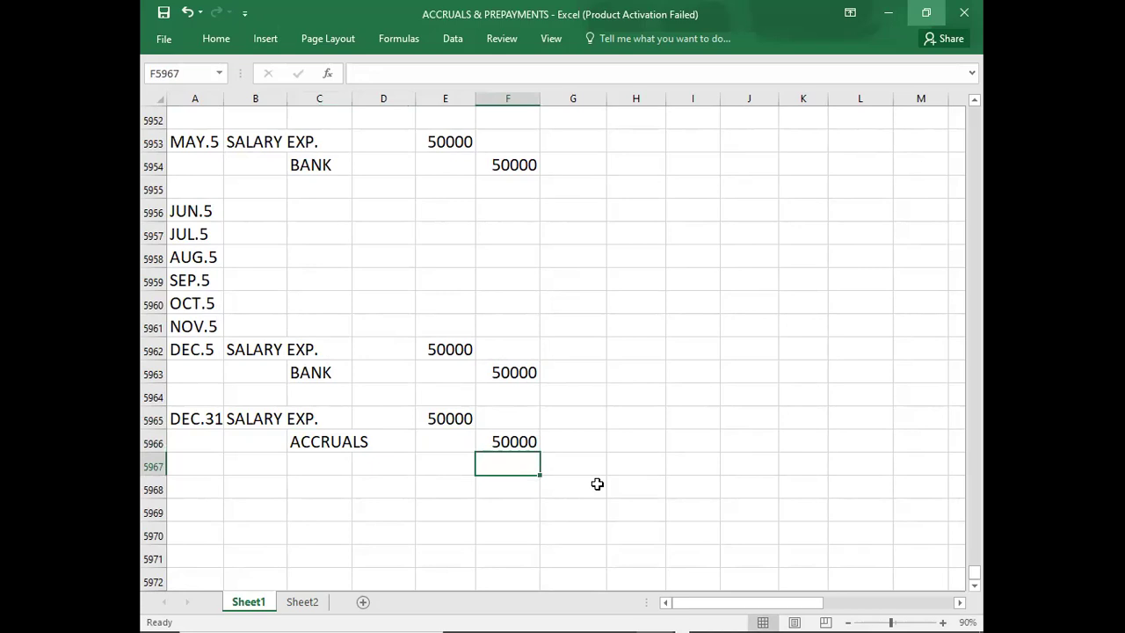
# Make the whole DEC.31 salary accrual entry (A5965:F5966) bold.
pyautogui.press('Up')
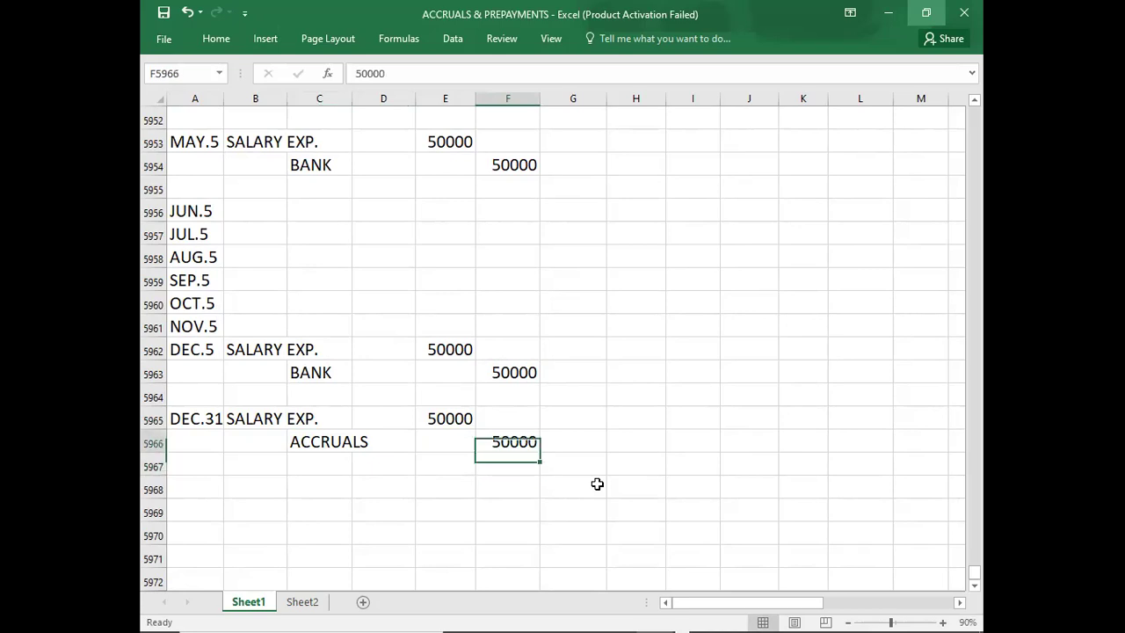
pyautogui.press('Left')
pyautogui.press('Left')
pyautogui.press('Left')
pyautogui.press('Up')
pyautogui.press('Left')
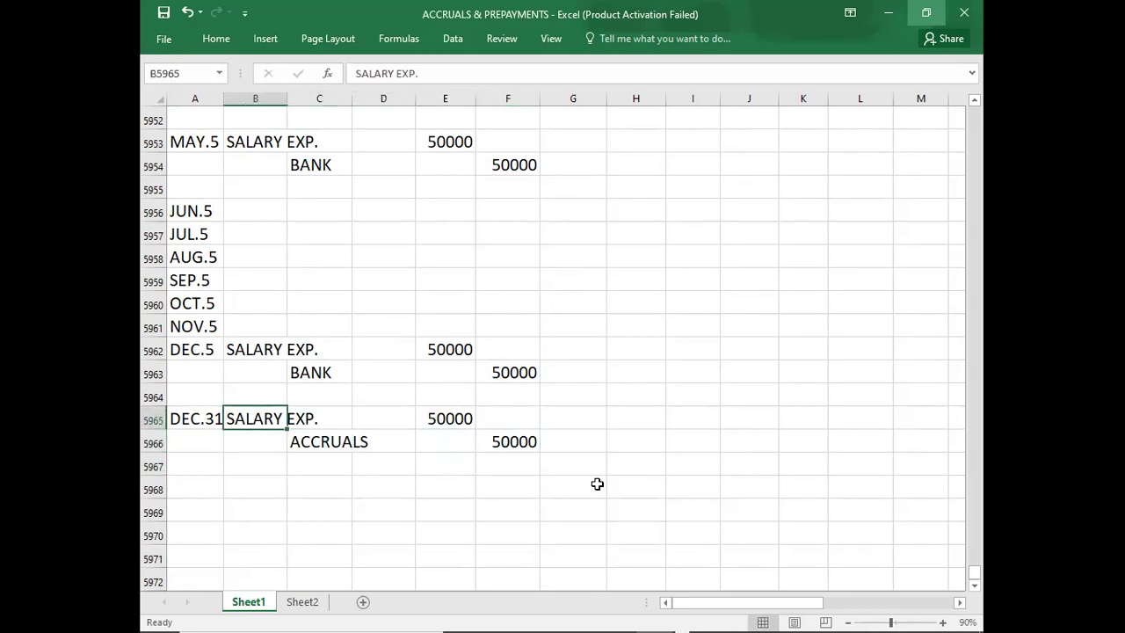
pyautogui.hotkey('shift', 'Right')
pyautogui.hotkey('shift', 'Right')
pyautogui.hotkey('shift', 'Right')
pyautogui.press('Left')
pyautogui.hotkey('shift', 'Right')
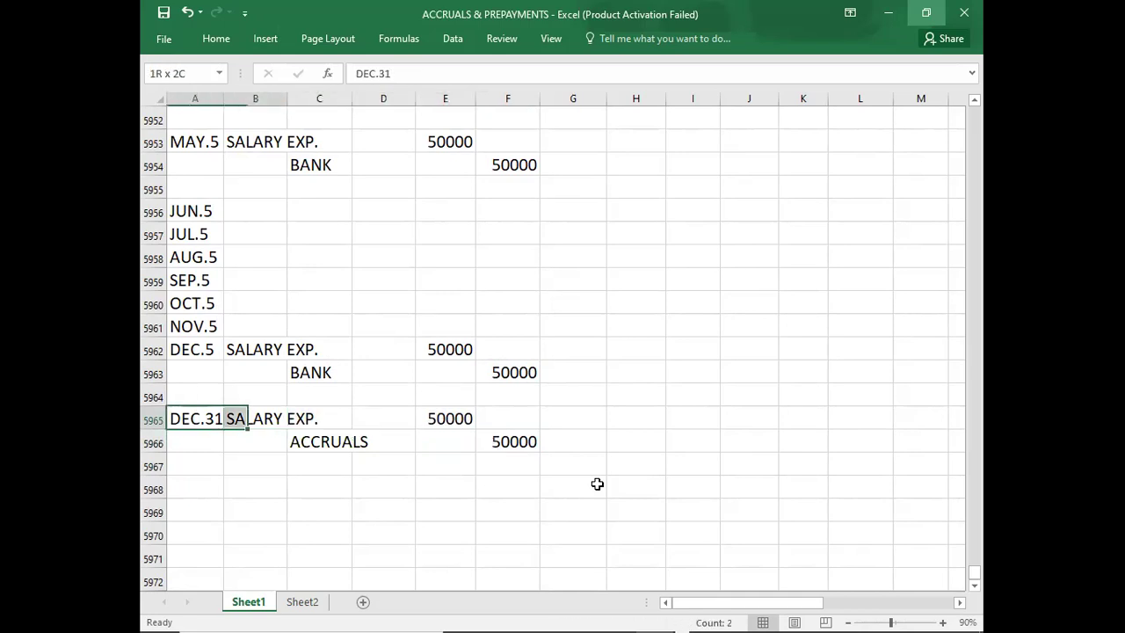
pyautogui.hotkey('shift', 'Right')
pyautogui.hotkey('shift', 'Right')
pyautogui.hotkey('shift', 'Right')
pyautogui.hotkey('shift', 'Right')
pyautogui.hotkey('shift', 'Down')
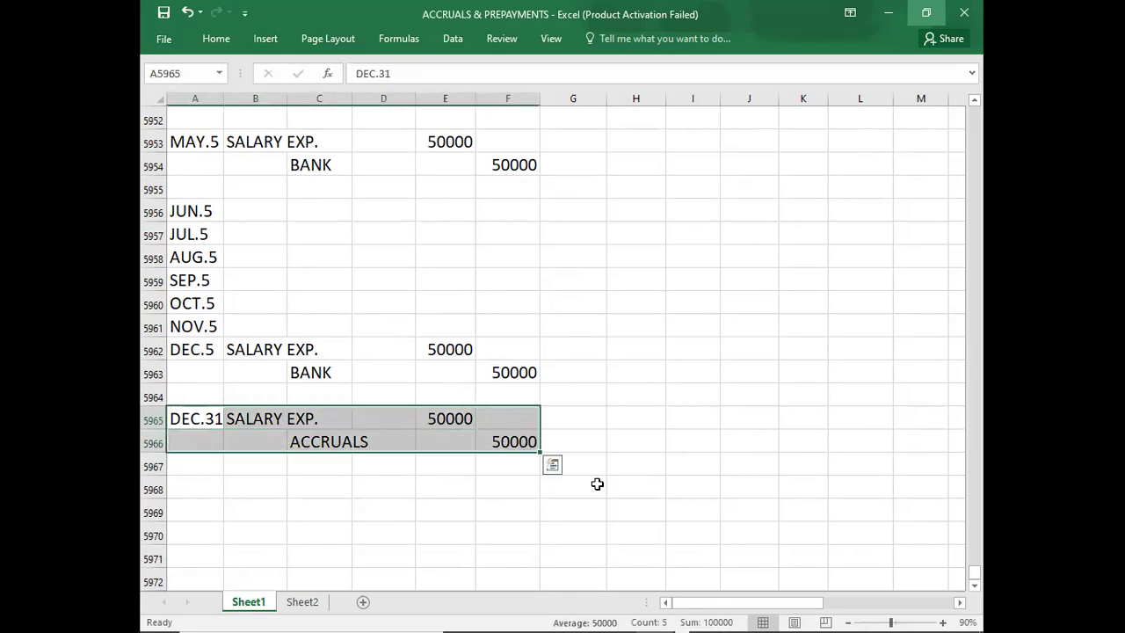
pyautogui.hotkey('ctrl', 'b')
pyautogui.press('Down')
pyautogui.press('Up')
pyautogui.hotkey('shift', 'Right')
pyautogui.hotkey('shift', 'Right')
pyautogui.hotkey('shift', 'Right')
pyautogui.hotkey('shift', 'Right')
pyautogui.hotkey('shift', 'Right')
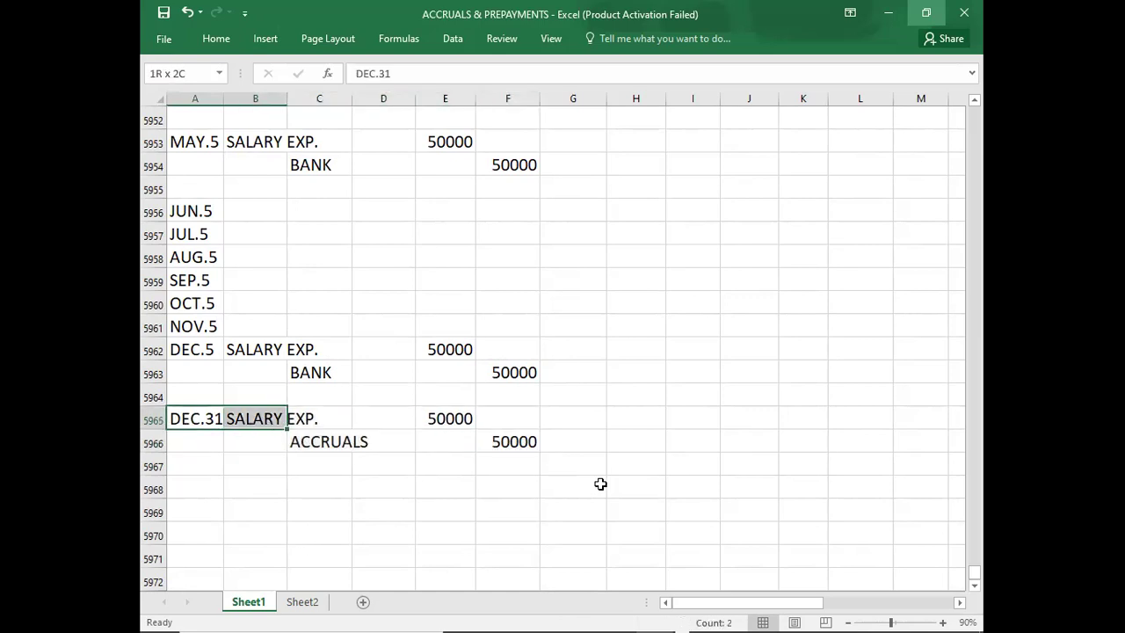
pyautogui.hotkey('shift', 'Down')
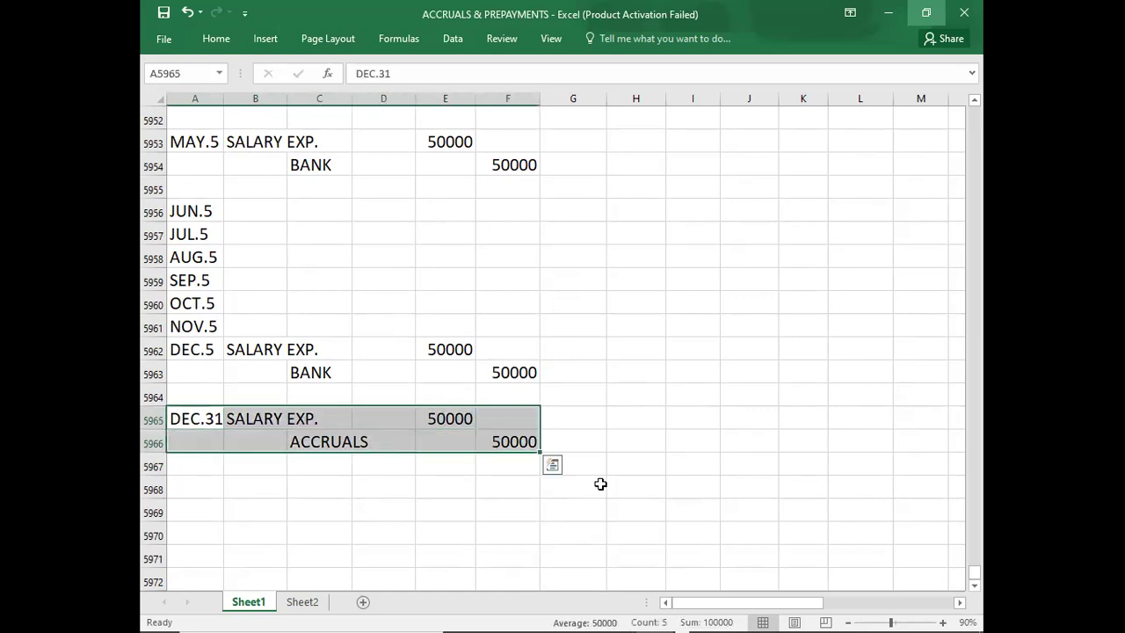
pyautogui.hotkey('ctrl', 'b')
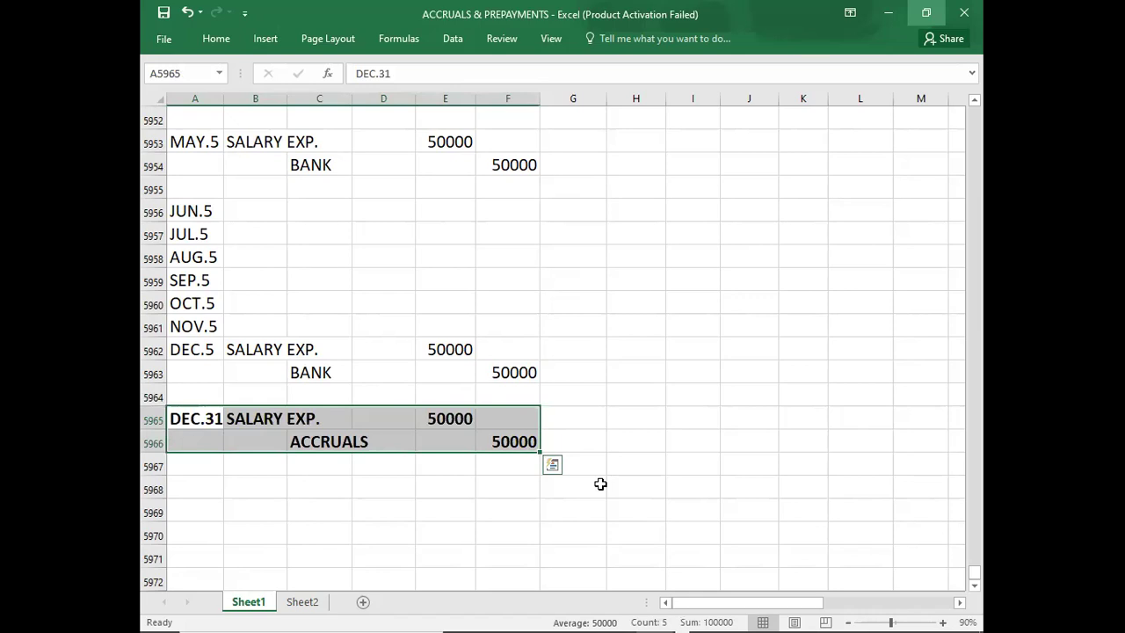
# Review the salary expense lines above the DEC.31 entry in column B, and the entry's own salary and accruals accounts.
pyautogui.press('Down')
pyautogui.press('Up')
pyautogui.press('Up')
pyautogui.press('Right')
pyautogui.press('Down')
pyautogui.hotkey('shift', 'Up')
pyautogui.hotkey('shift', 'Up')
pyautogui.hotkey('shift', 'Up')
pyautogui.hotkey('shift', 'Up')
pyautogui.hotkey('shift', 'Up')
pyautogui.hotkey('shift', 'Up')
pyautogui.hotkey('shift', 'Up')
pyautogui.hotkey('shift', 'Up')
pyautogui.hotkey('shift', 'Up')
pyautogui.hotkey('shift', 'Up')
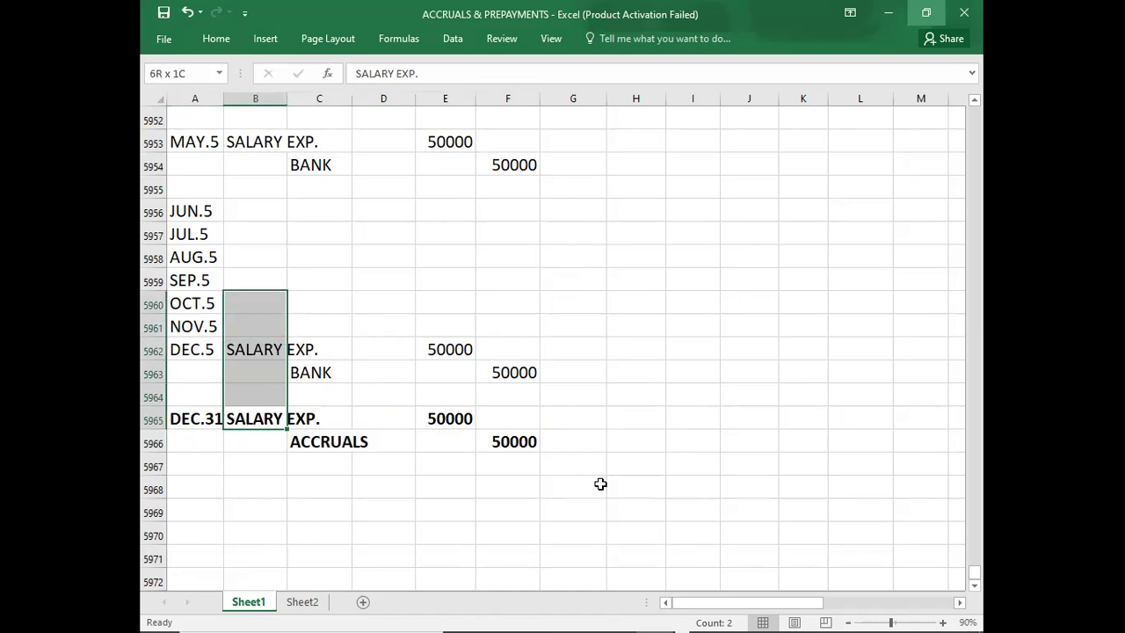
pyautogui.hotkey('shift', 'Up')
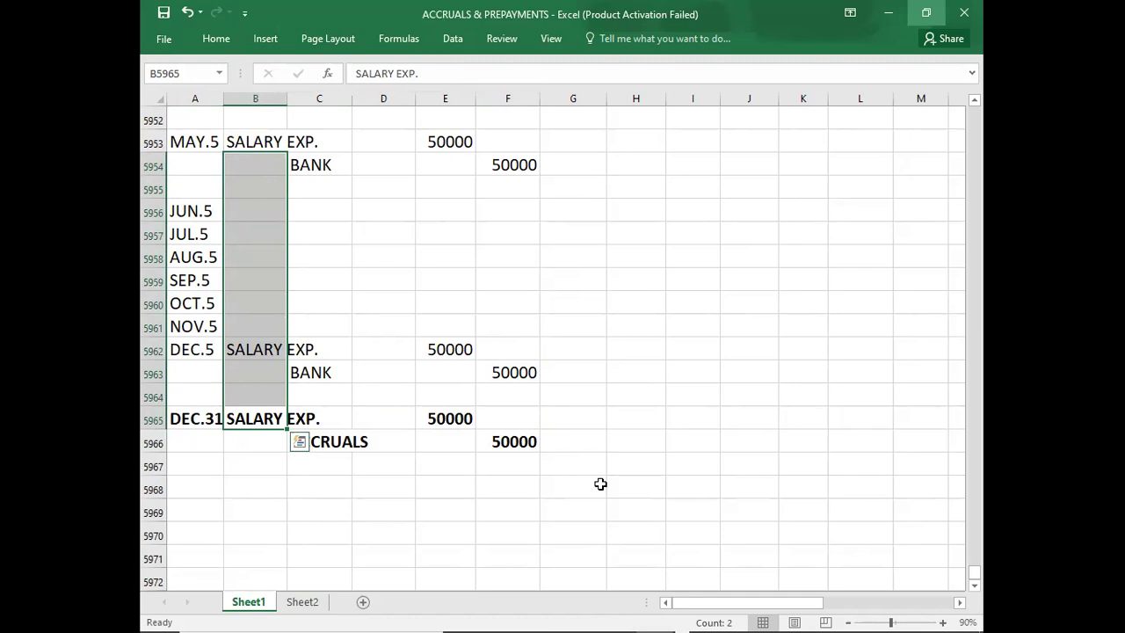
pyautogui.press('Down')
pyautogui.press('Down')
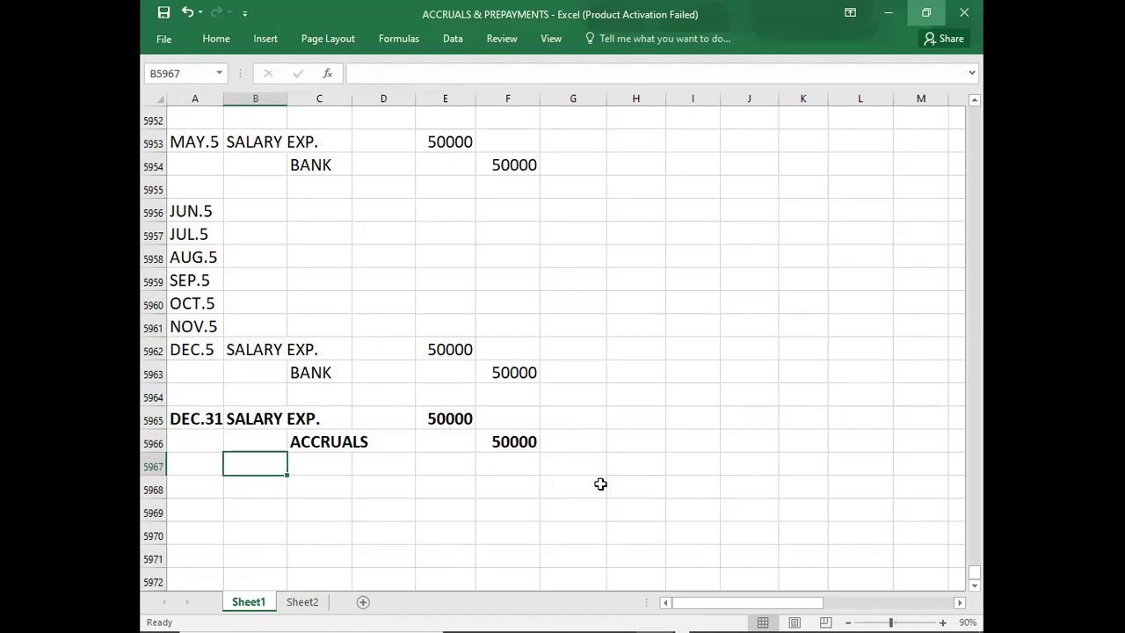
pyautogui.click(242, 420)
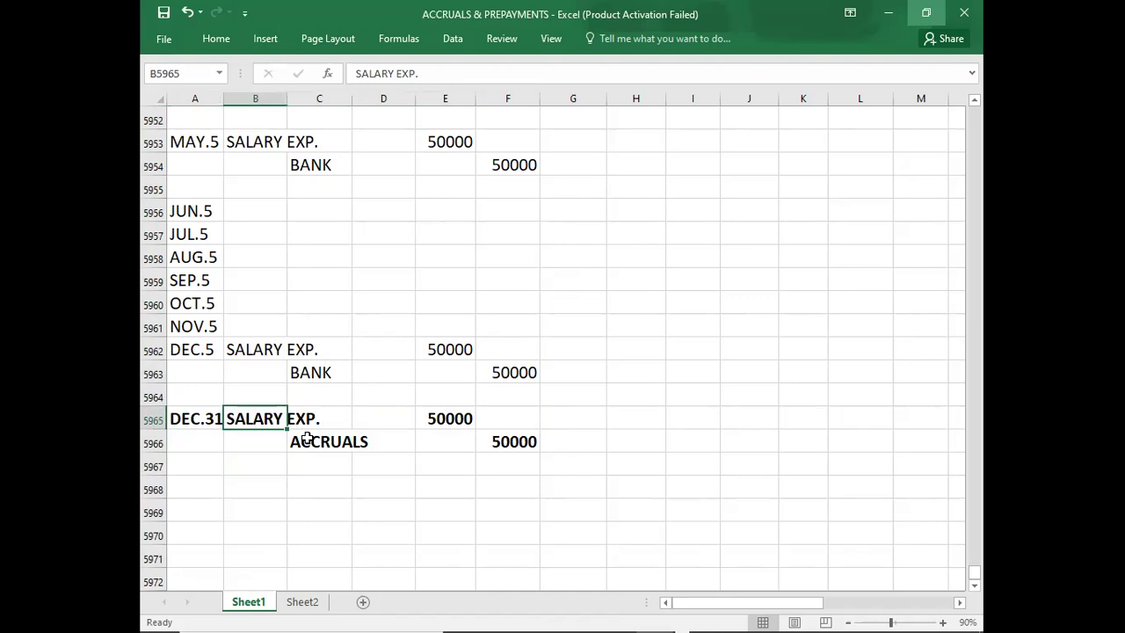
pyautogui.click(307, 440)
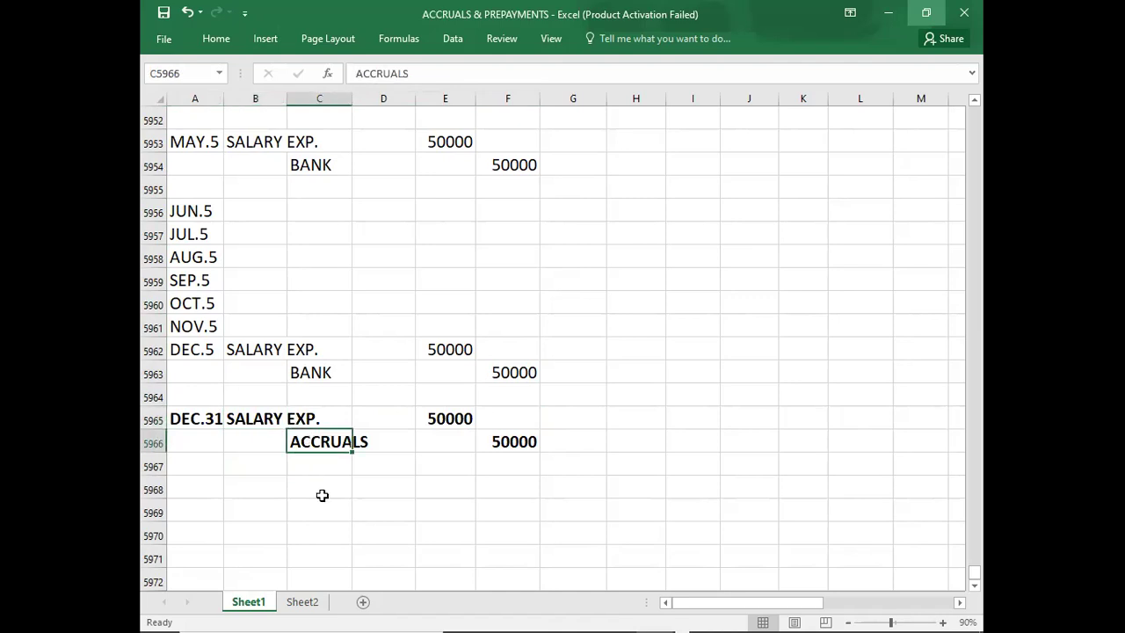
# Enter the date JAN.1 in A5968, below the DEC.31 accrual entry.
pyautogui.press('Down')
pyautogui.press('Down')
pyautogui.press('Down')
pyautogui.press('Down')
pyautogui.press('Down')
pyautogui.press('Down')
pyautogui.press('Down')
pyautogui.press('Down')
pyautogui.press('Down')
pyautogui.press('Down')
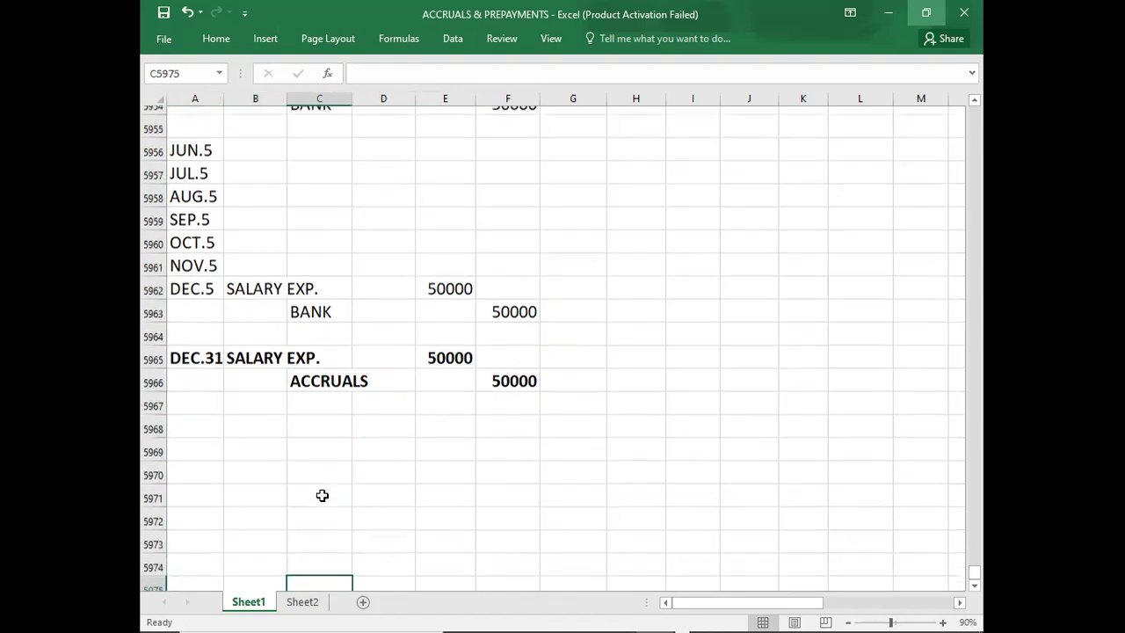
pyautogui.press('Down')
pyautogui.press('Down')
pyautogui.press('Down')
pyautogui.press('Down')
pyautogui.press('Down')
pyautogui.press('Down')
pyautogui.press('Down')
pyautogui.press('Down')
pyautogui.press('Down')
pyautogui.press('Down')
pyautogui.press('Down')
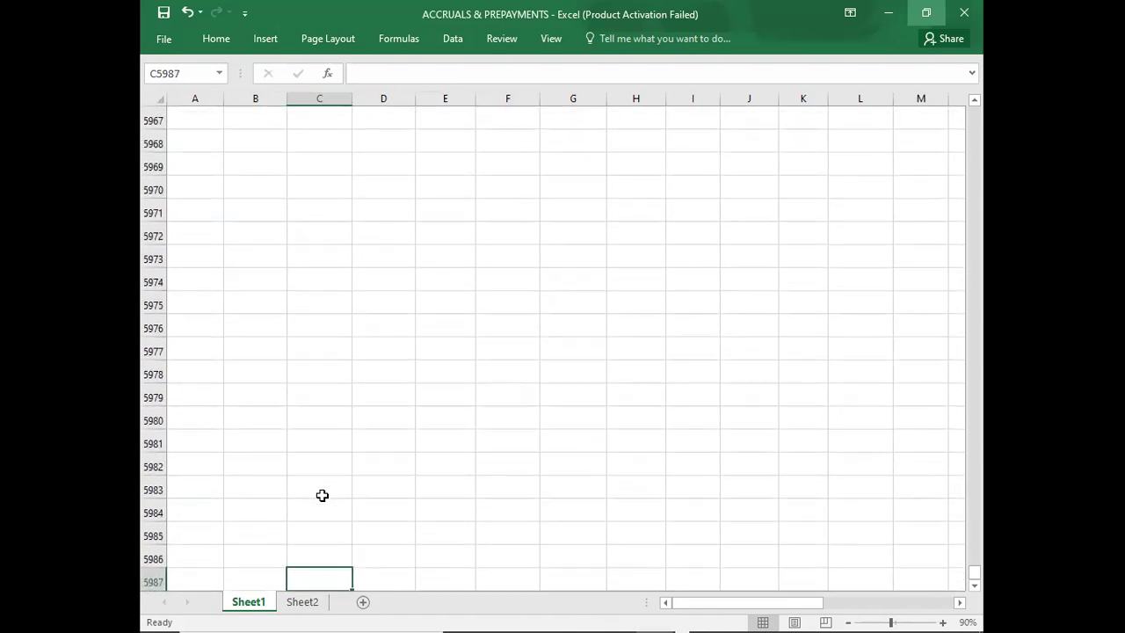
pyautogui.click(186, 142)
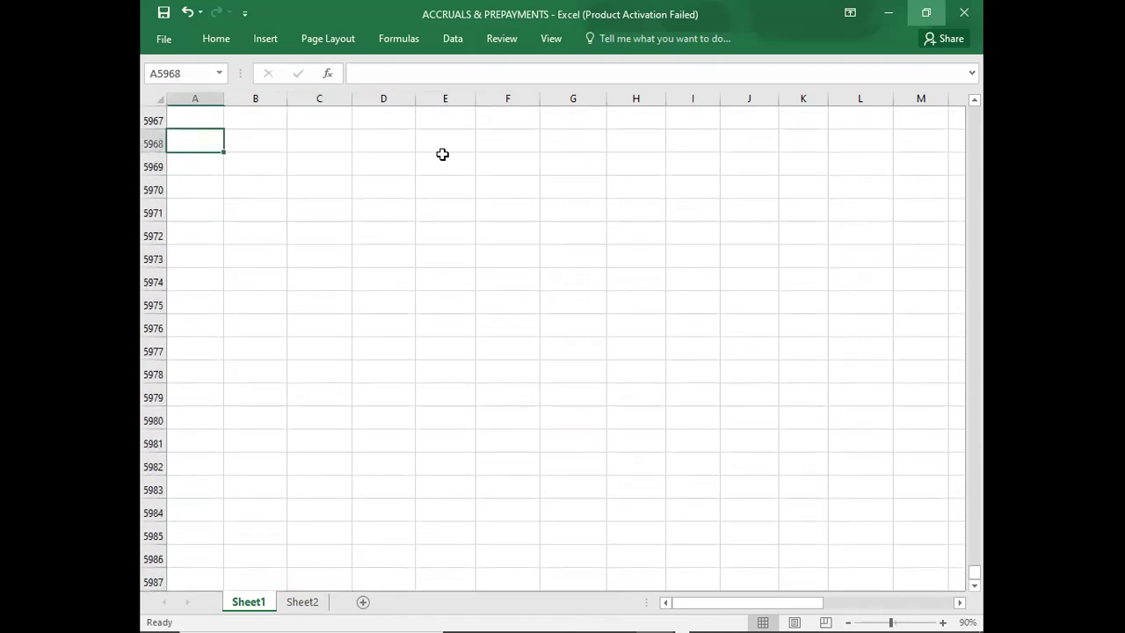
pyautogui.write('JAN.1')
pyautogui.press('Tab')
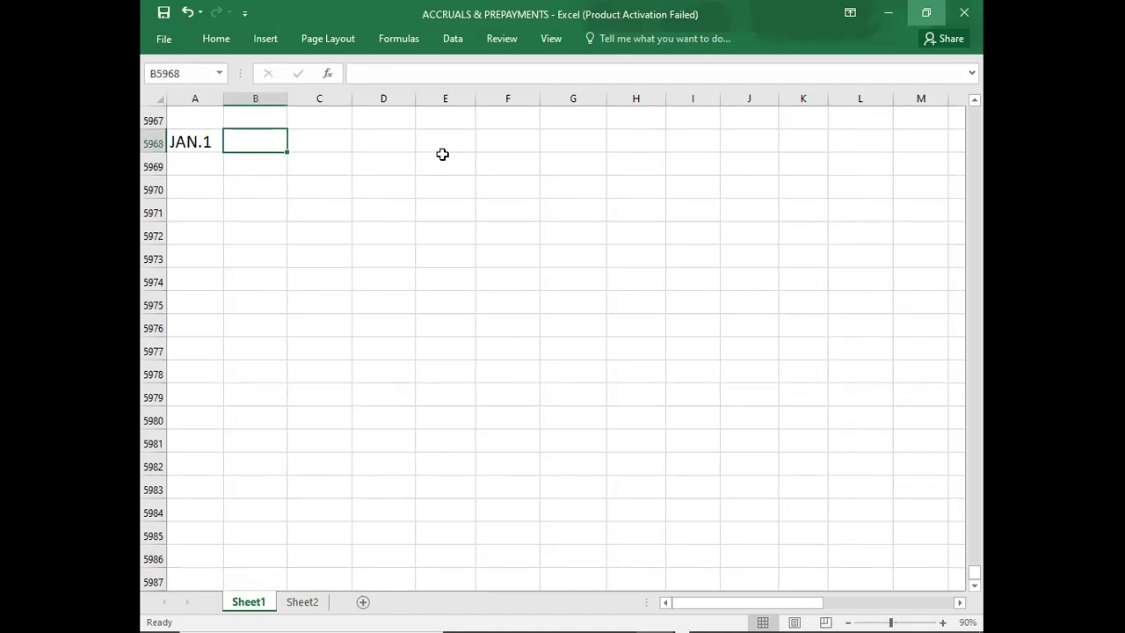
# Enter RENT EXP. in B5968 as the JAN.1 debit account and CASH in C5969 as the credit account.
pyautogui.write('RENT ')
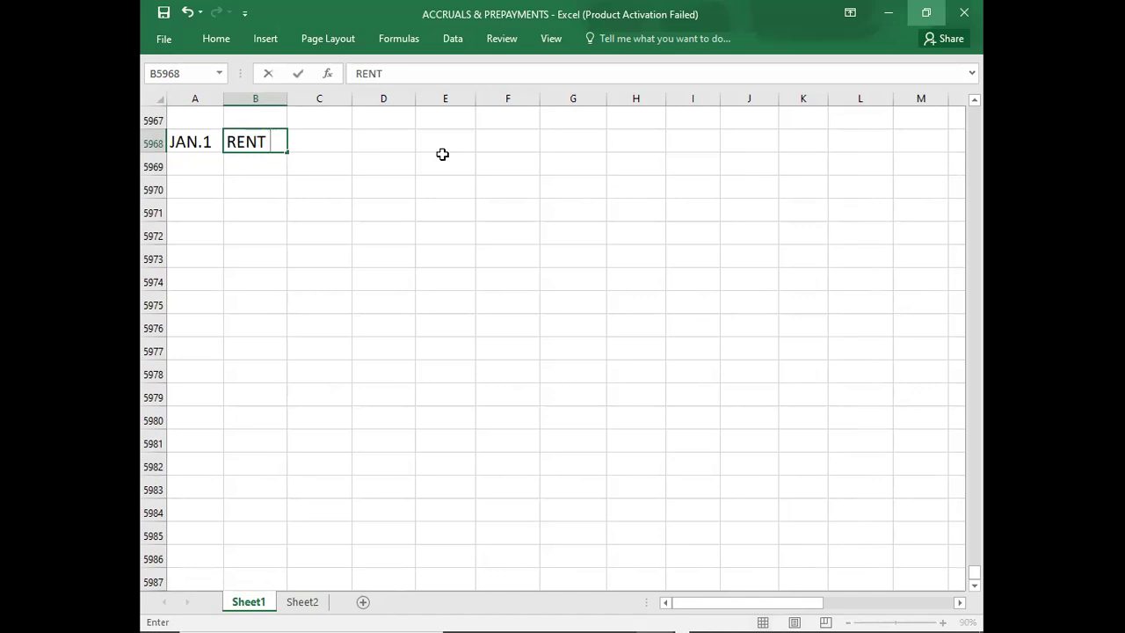
pyautogui.write('EXP.')
pyautogui.press('Down')
pyautogui.press('Right')
pyautogui.write('CASH')
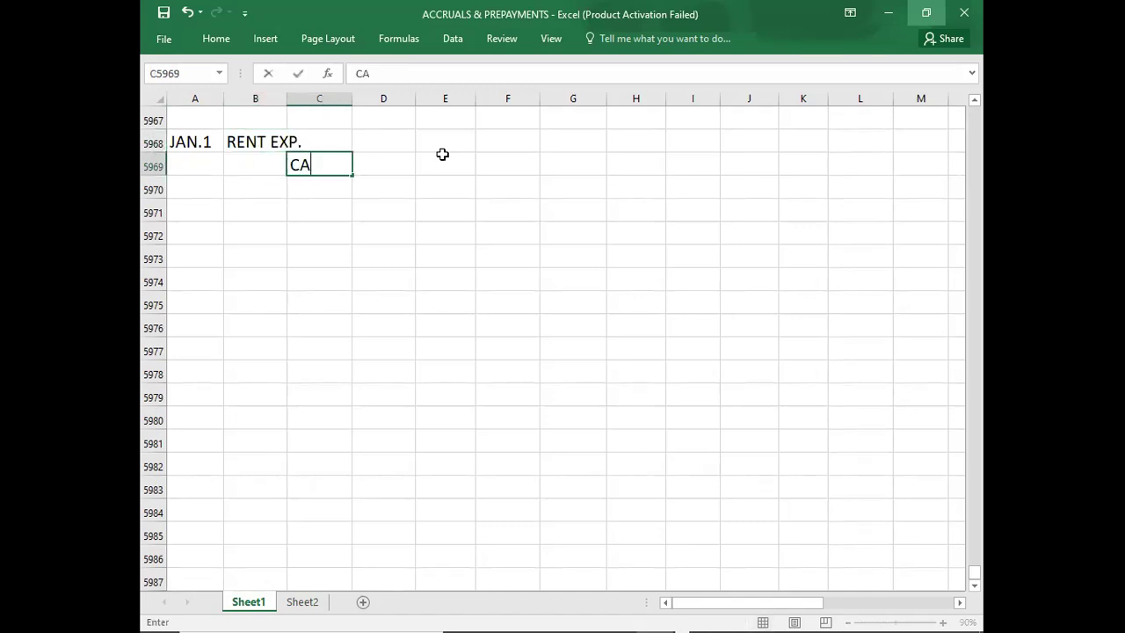
# Enter 5000 as the rent debit in E5968 and 5000 as the cash credit in F5969.
pyautogui.press('Up')
pyautogui.press('Right')
pyautogui.press('Right')
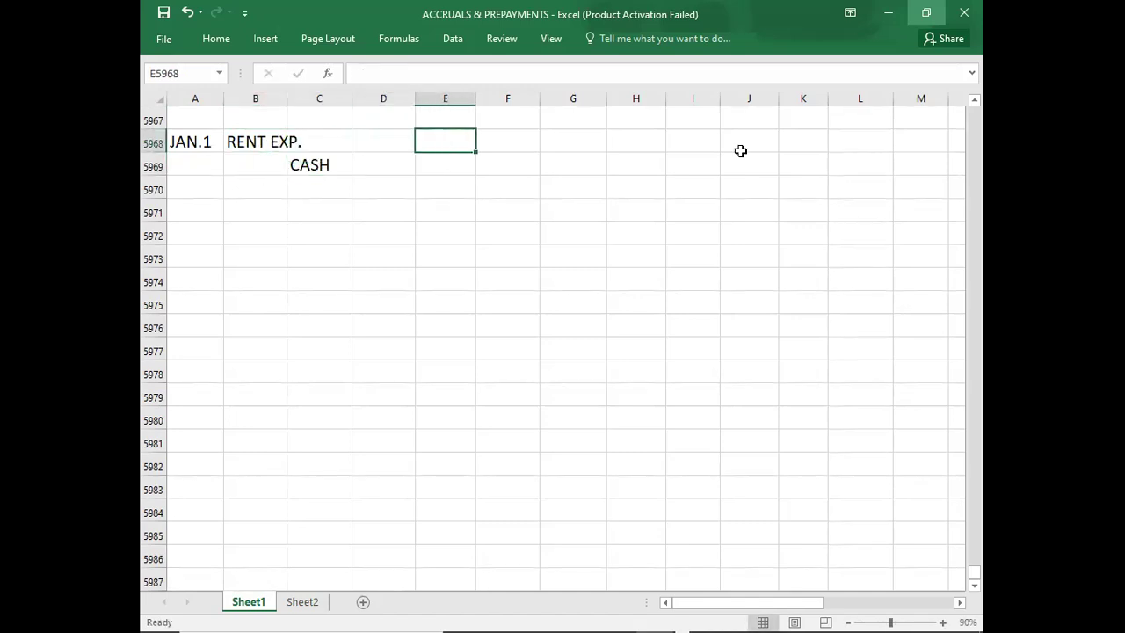
pyautogui.write('20000')
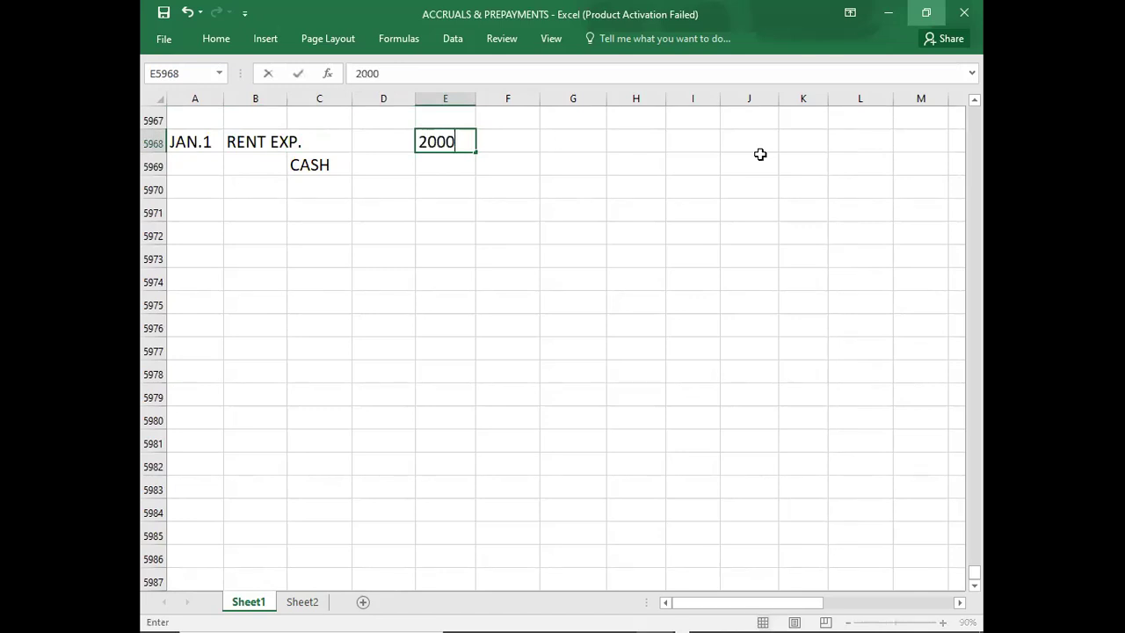
pyautogui.press('BackSpace')
pyautogui.press('BackSpace')
pyautogui.press('BackSpace')
pyautogui.press('BackSpace')
pyautogui.press('BackSpace')
pyautogui.write('5000')
pyautogui.press('Return')
pyautogui.press('Tab')
pyautogui.write('5000')
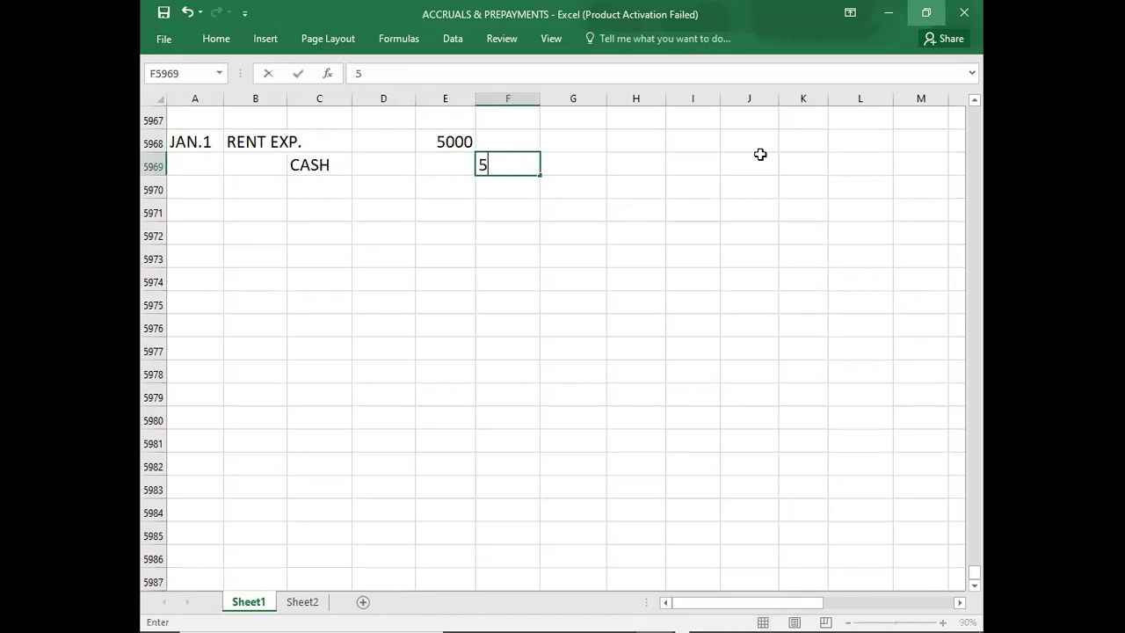
pyautogui.press('Return')
# Enter the date FEB.1 in A5972, below the JAN.1 rent entry.
pyautogui.press('Left')
pyautogui.press('Left')
pyautogui.press('Left')
pyautogui.press('Left')
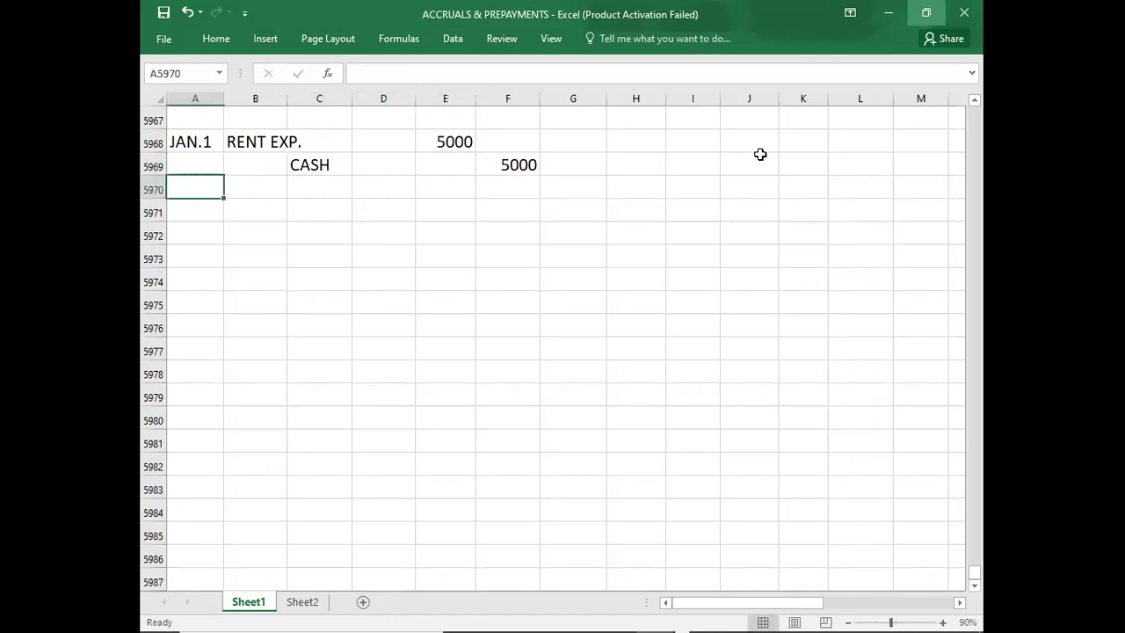
pyautogui.press('Down')
pyautogui.press('Down')
pyautogui.write('EB.1')
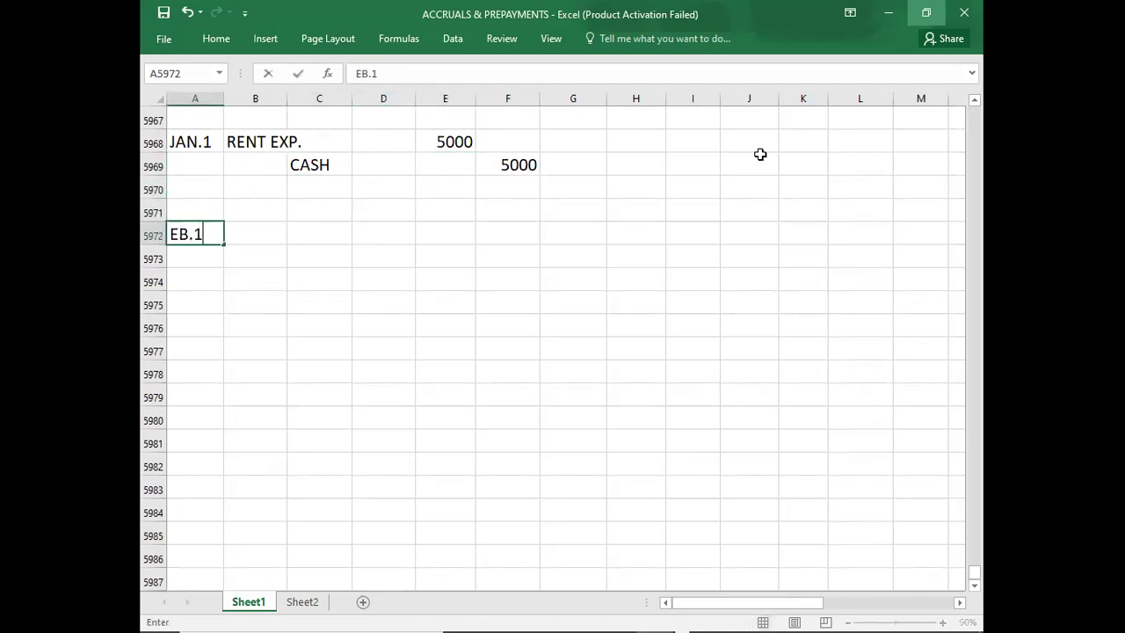
pyautogui.press('BackSpace')
pyautogui.press('BackSpace')
pyautogui.press('BackSpace')
pyautogui.press('BackSpace')
pyautogui.write('FEB.1')
# Copy the JAN.1 accounts and amounts (B5968:F5969) to B5972 beside the FEB.1 date.
pyautogui.press('Right')
pyautogui.press('Up')
pyautogui.press('Up')
pyautogui.press('Up')
pyautogui.hotkey('shift', 'Up')
pyautogui.hotkey('shift', 'Right')
pyautogui.hotkey('shift', 'Right')
pyautogui.hotkey('shift', 'Right')
pyautogui.hotkey('shift', 'Right')
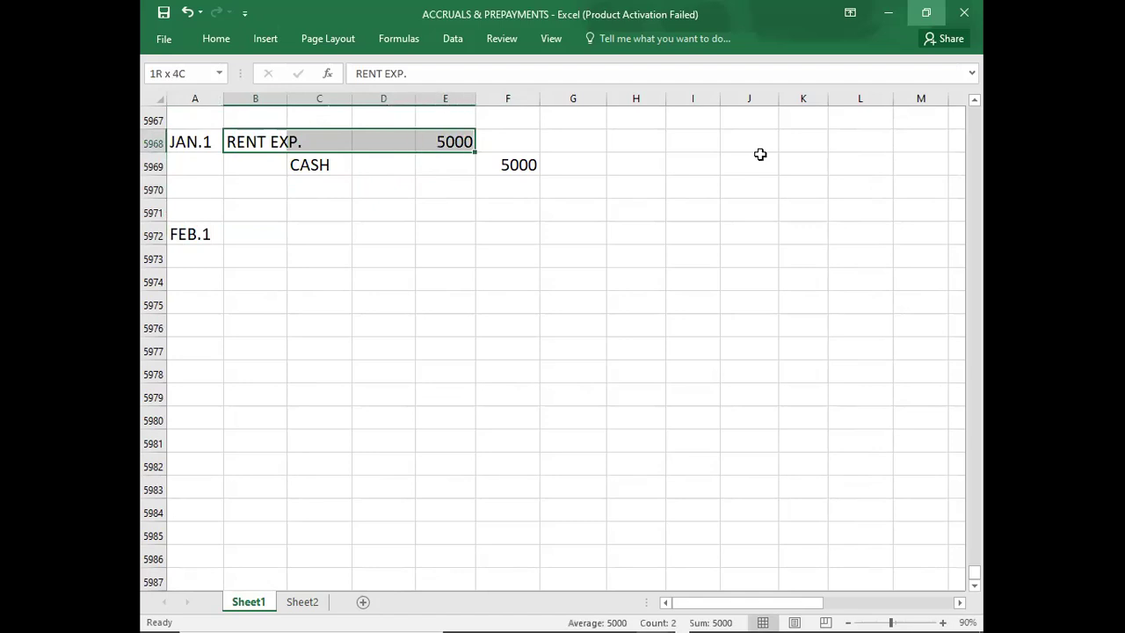
pyautogui.hotkey('ctrl', 'c')
pyautogui.press('Down')
pyautogui.press('Down')
pyautogui.press('Down')
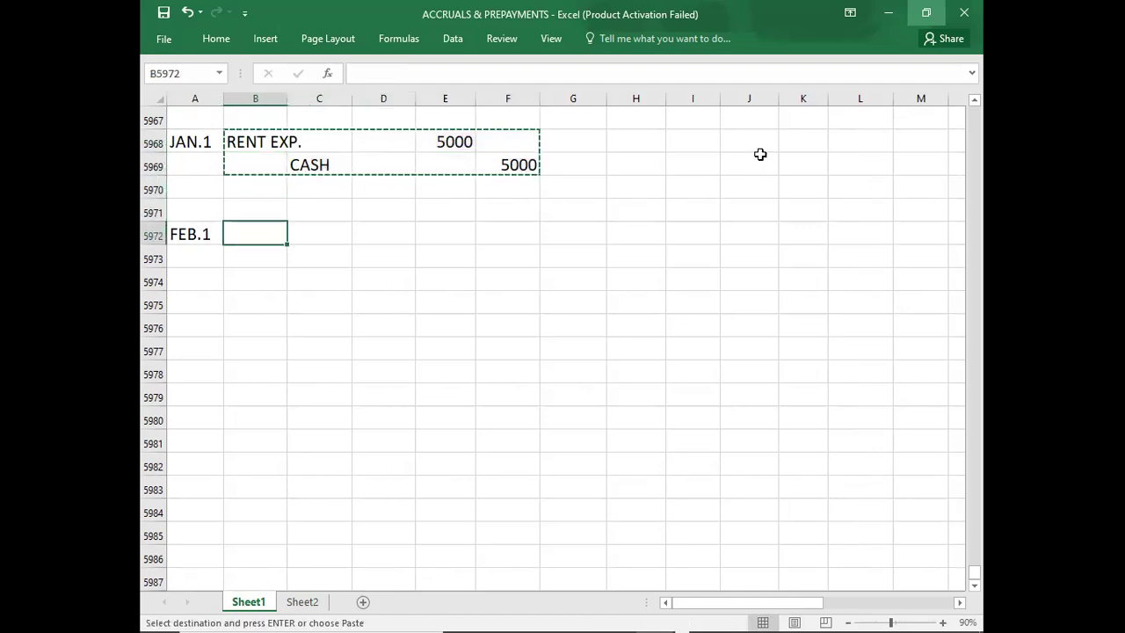
pyautogui.hotkey('ctrl', 'v')
# Enter the date MAR.1 in A5975, below the FEB.1 rent entry.
pyautogui.press('Down')
pyautogui.press('Down')
pyautogui.press('Down')
pyautogui.press('Left')
pyautogui.write('MAR.1')
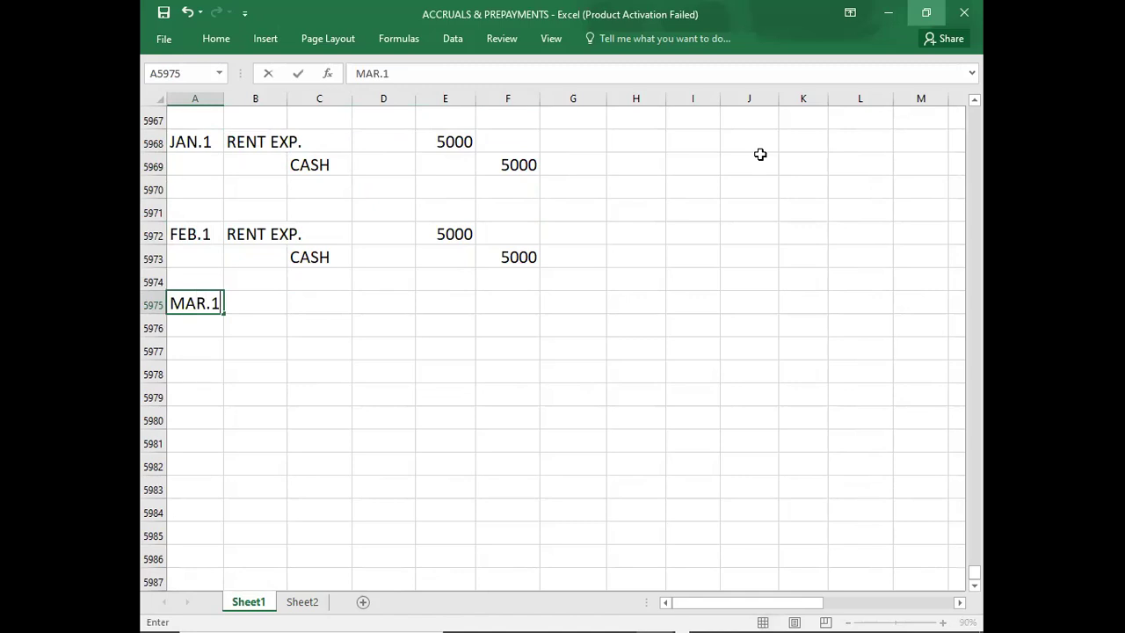
# Copy the FEB.1 accounts and amounts (B5972:F5973) to B5975 beside the MAR.1 date.
pyautogui.press('Up')
pyautogui.press('Right')
pyautogui.press('Down')
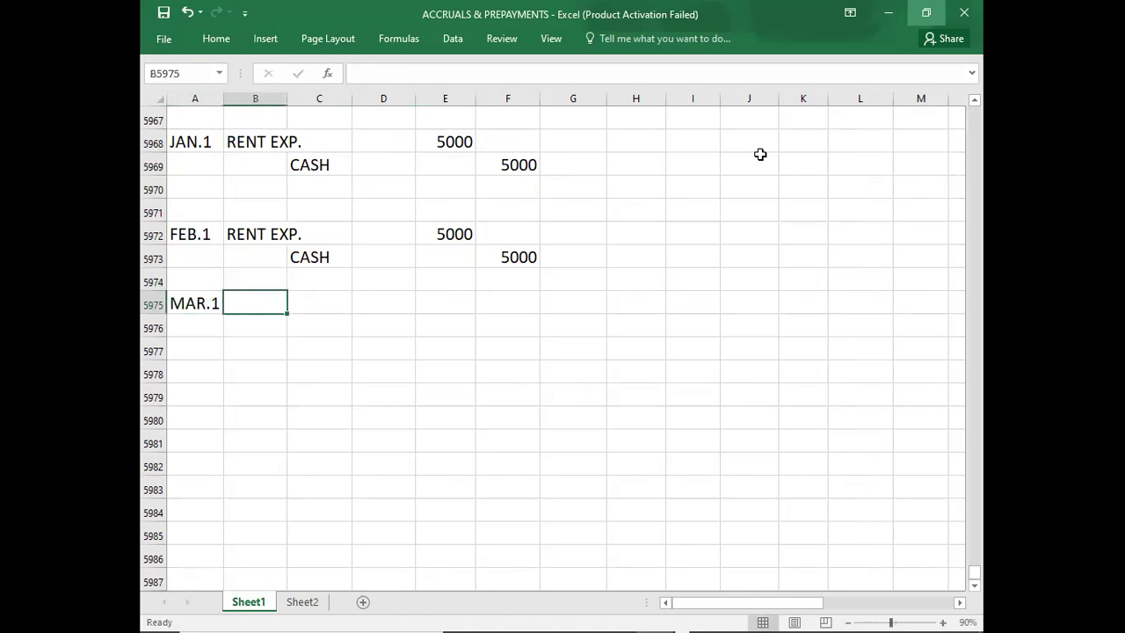
pyautogui.press('Up')
pyautogui.press('Up')
pyautogui.press('Up')
pyautogui.hotkey('shift', 'Right')
pyautogui.hotkey('shift', 'Right')
pyautogui.hotkey('shift', 'Right')
pyautogui.hotkey('shift', 'Right')
pyautogui.hotkey('shift', 'Down')
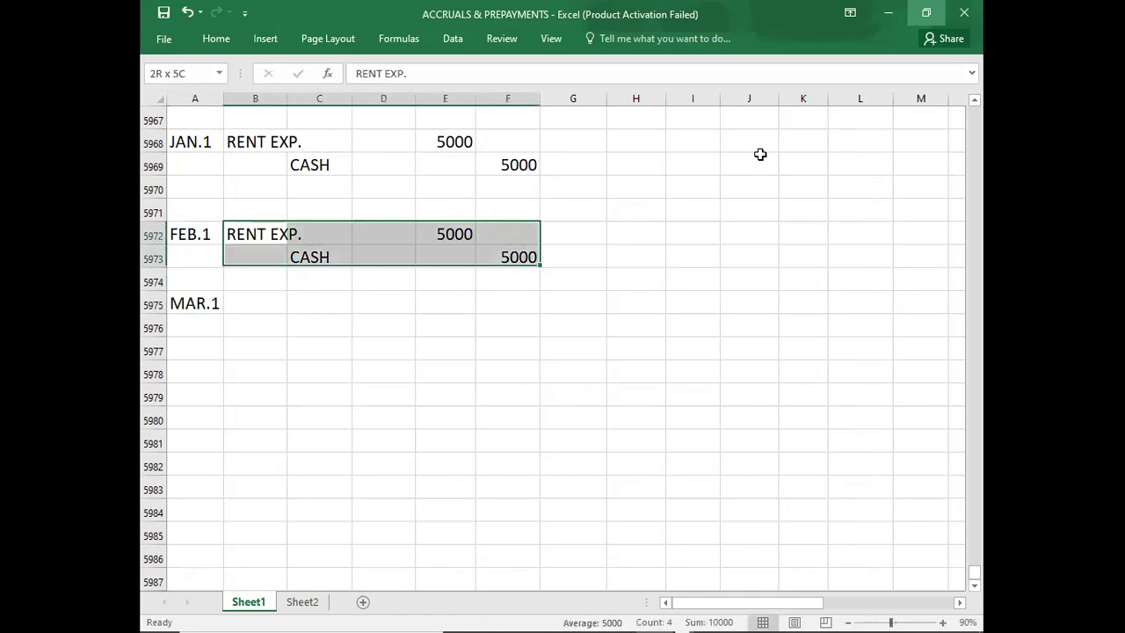
pyautogui.hotkey('ctrl', 'c')
pyautogui.hotkey('ctrl', 'Down')
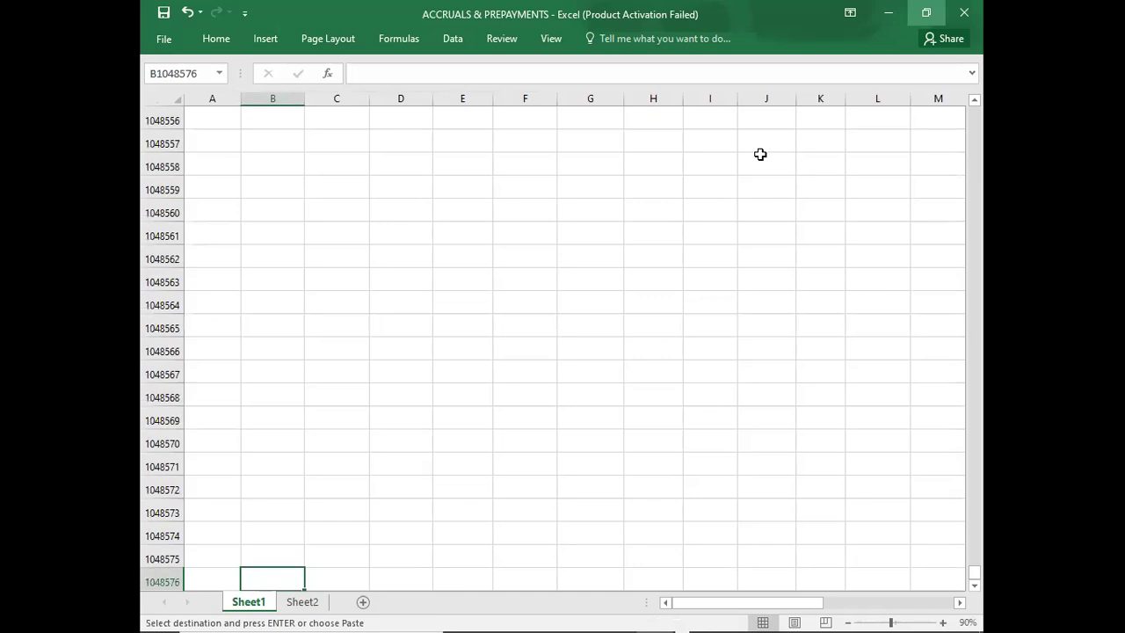
pyautogui.hotkey('shift', 'Up')
pyautogui.hotkey('shift', 'Up')
pyautogui.press('Up')
pyautogui.hotkey('shift', 'Up')
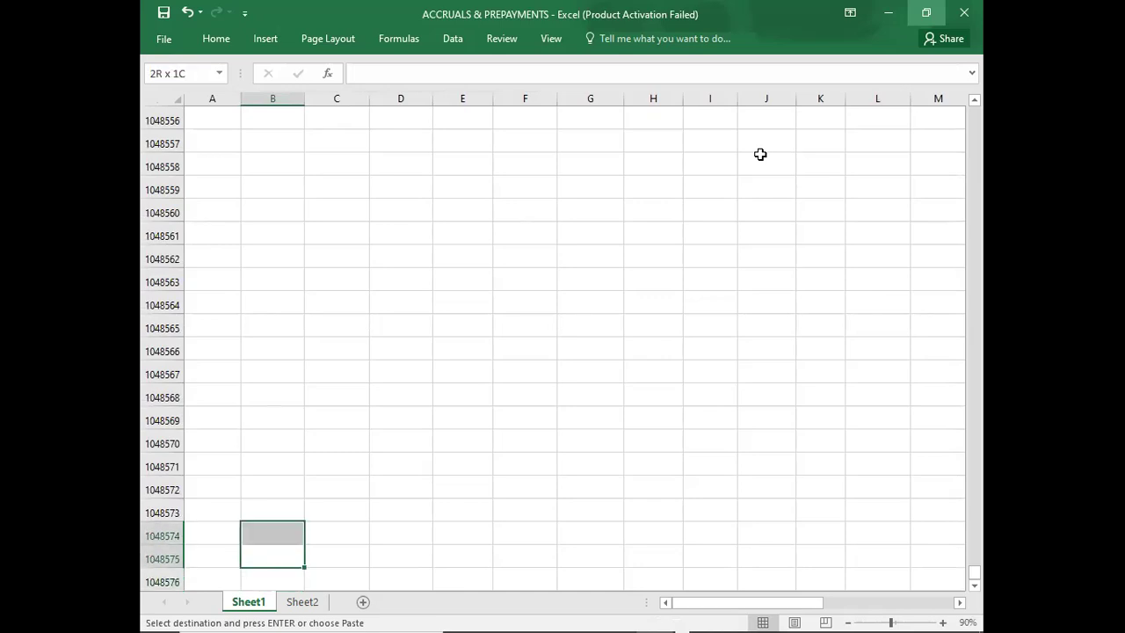
pyautogui.hotkey('ctrl', 'Up')
pyautogui.press('Down')
pyautogui.press('Down')
pyautogui.press('Down')
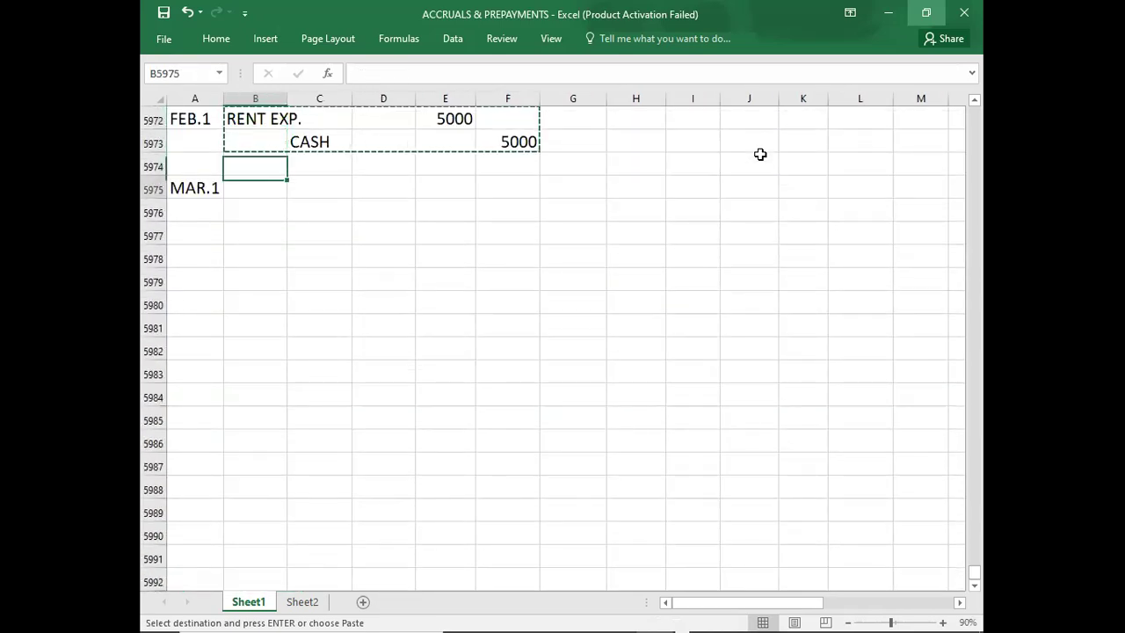
pyautogui.hotkey('ctrl', 'v')
# Review the JAN.1, FEB.1 and MAR.1 rent entries and the row spacing between them.
pyautogui.press('Down')
pyautogui.press('Down')
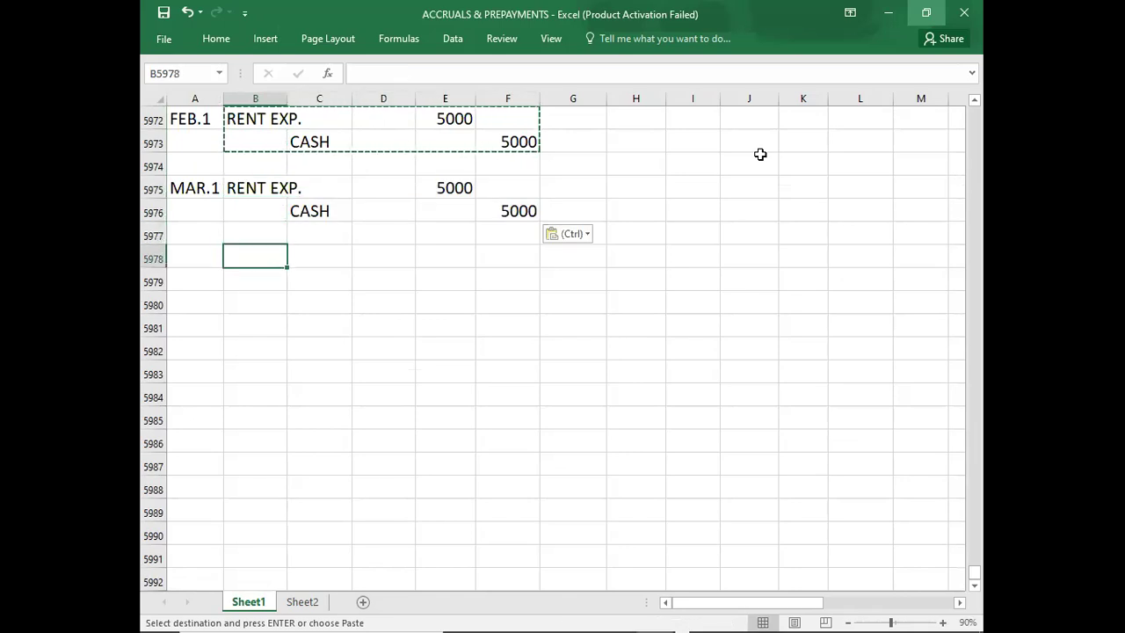
pyautogui.press('Up')
pyautogui.press('Up')
pyautogui.press('Up')
pyautogui.press('Up')
pyautogui.press('Up')
pyautogui.press('Up')
pyautogui.press('Up')
pyautogui.press('Up')
pyautogui.press('Up')
pyautogui.press('Up')
pyautogui.press('Up')
pyautogui.press('Down')
pyautogui.press('Down')
pyautogui.press('Down')
pyautogui.press('Down')
pyautogui.press('Down')
pyautogui.press('Down')
pyautogui.press('Down')
pyautogui.press('Down')
pyautogui.press('Down')
pyautogui.press('Down')
# Enter the date APR.1 in A5978, below the MAR.1 rent entry.
pyautogui.press('Left')
pyautogui.press('Down')
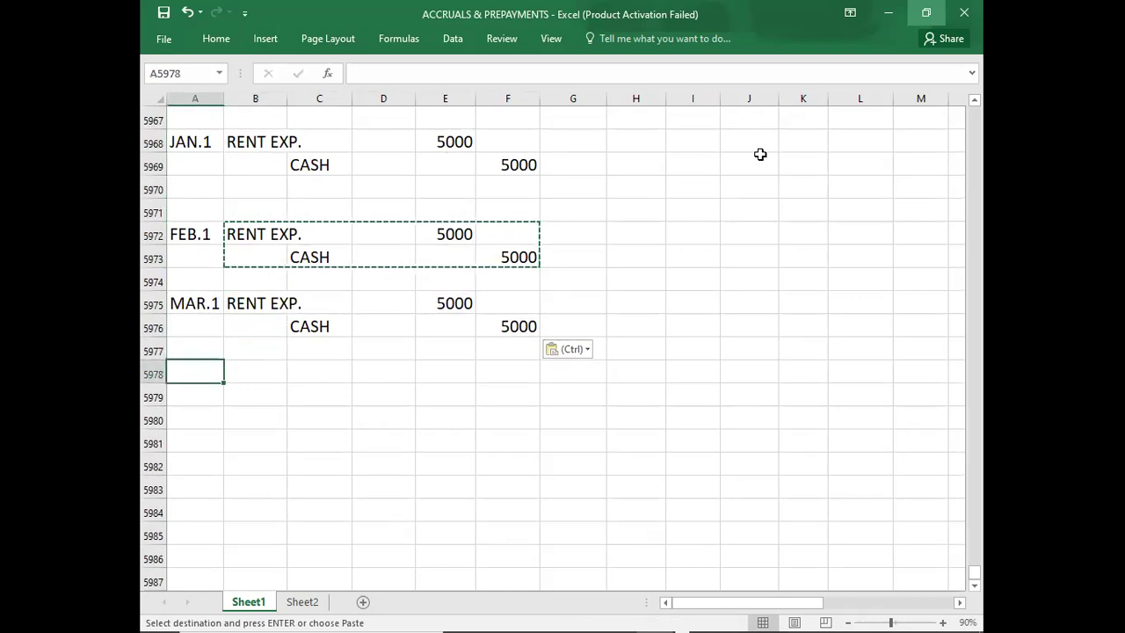
pyautogui.write('APR.1')
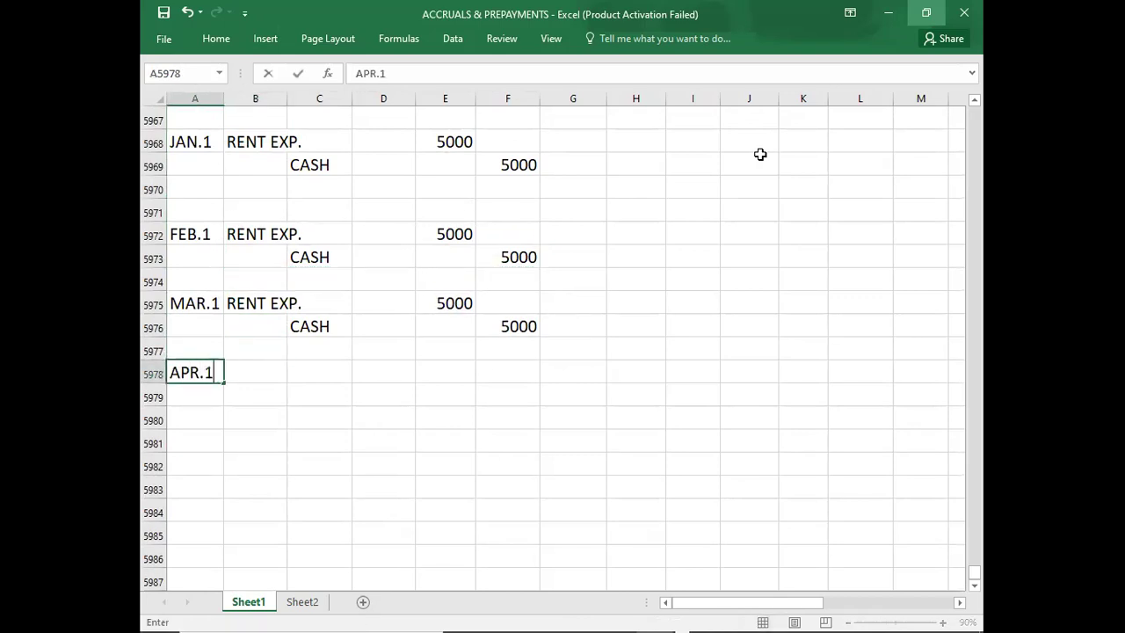
# Copy the MAR.1 accounts and amounts (B5975:F5976) to B5978 beside the APR.1 date.
pyautogui.press('Up')
pyautogui.press('Right')
pyautogui.press('Up')
pyautogui.press('Up')
pyautogui.hotkey('shift', 'Right')
pyautogui.hotkey('shift', 'Right')
pyautogui.hotkey('shift', 'Right')
pyautogui.hotkey('shift', 'Right')
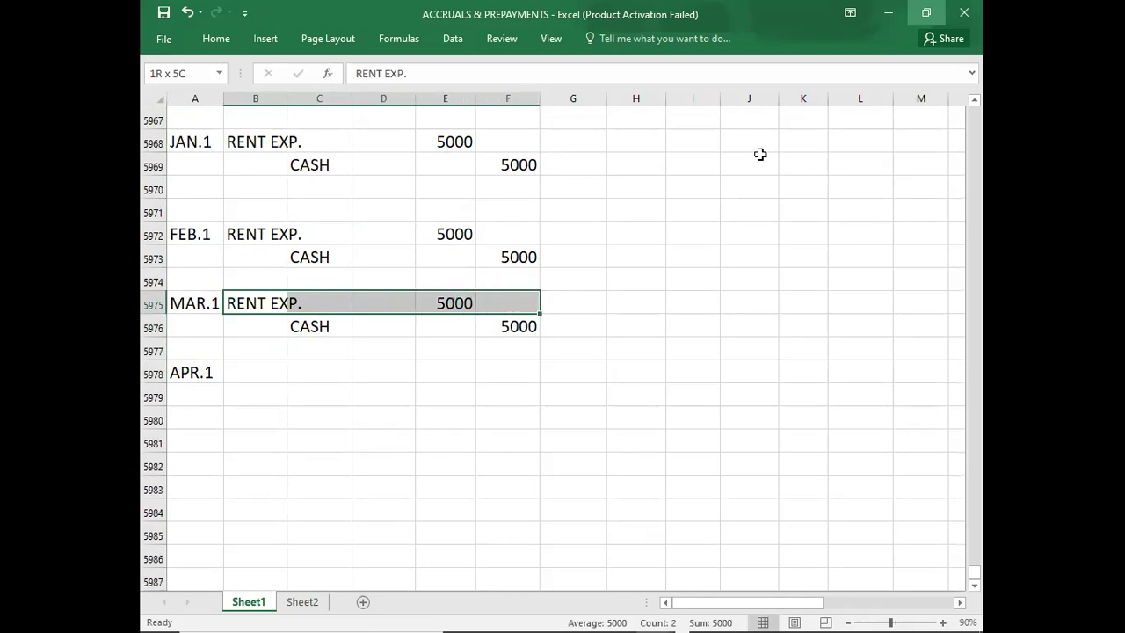
pyautogui.hotkey('shift', 'Down')
pyautogui.hotkey('ctrl', 'c')
pyautogui.press('Down')
pyautogui.press('Down')
pyautogui.press('Down')
pyautogui.hotkey('ctrl', 'v')
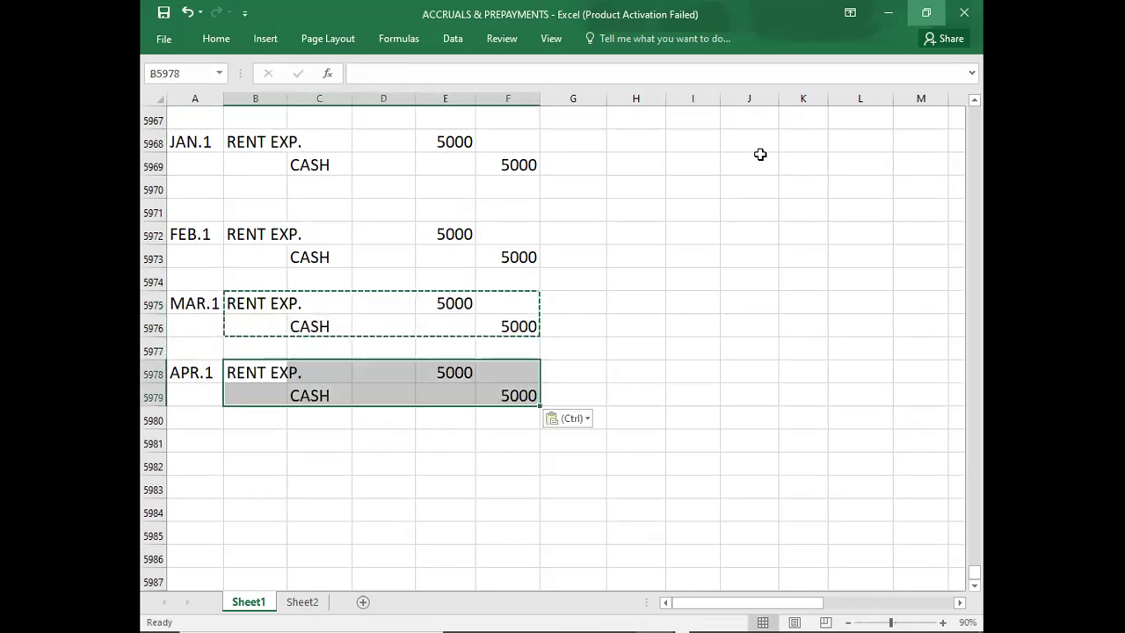
# Move the whole JAN.1 rent entry (A5968:F5969) down one row to start at A5969.
pyautogui.press('Up')
pyautogui.press('Up')
pyautogui.press('Up')
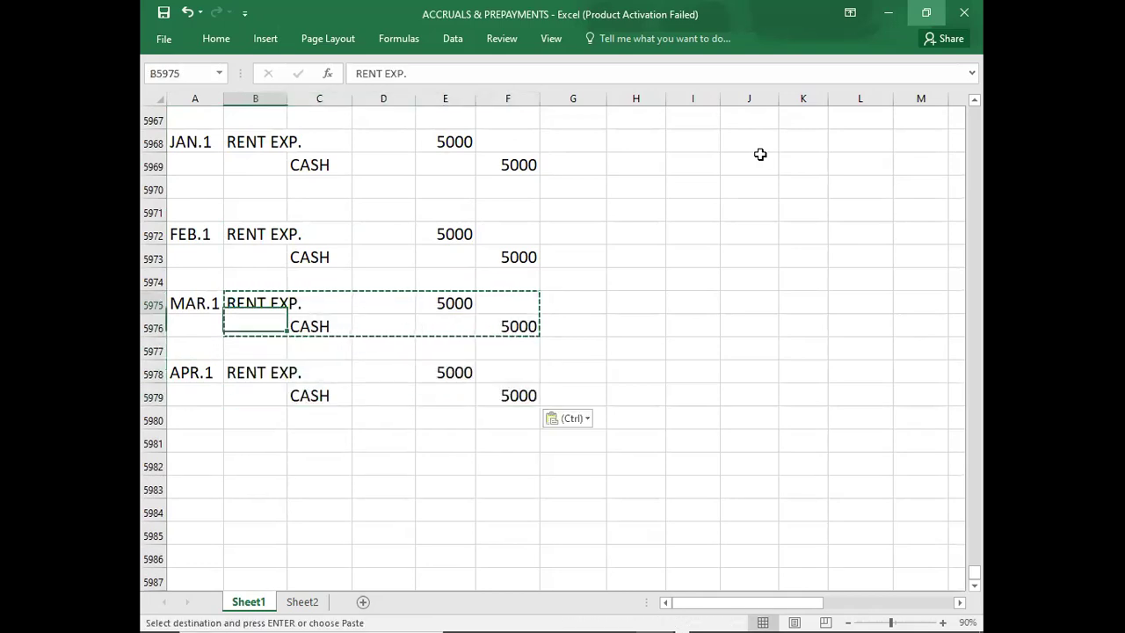
pyautogui.press('Left')
pyautogui.press('Up')
pyautogui.press('Up')
pyautogui.press('Up')
pyautogui.press('Up')
pyautogui.press('Up')
pyautogui.press('Up')
pyautogui.press('Up')
pyautogui.hotkey('shift', 'Right')
pyautogui.hotkey('shift', 'Right')
pyautogui.hotkey('shift', 'Right')
pyautogui.hotkey('shift', 'Right')
pyautogui.hotkey('shift', 'Right')
pyautogui.hotkey('shift', 'Down')
pyautogui.hotkey('ctrl', 'x')
pyautogui.press('Down')
pyautogui.hotkey('ctrl', 'v')
# Enter the dates MAY.1, JUN.1 and JUL.1 in A5981:A5983, below the APR.1 rent entry.
pyautogui.press('Down')
pyautogui.press('Down')
pyautogui.press('Down')
pyautogui.press('Down')
pyautogui.press('Down')
pyautogui.press('Down')
pyautogui.press('Down')
pyautogui.press('Down')
pyautogui.press('Down')
pyautogui.press('Down')
pyautogui.press('Down')
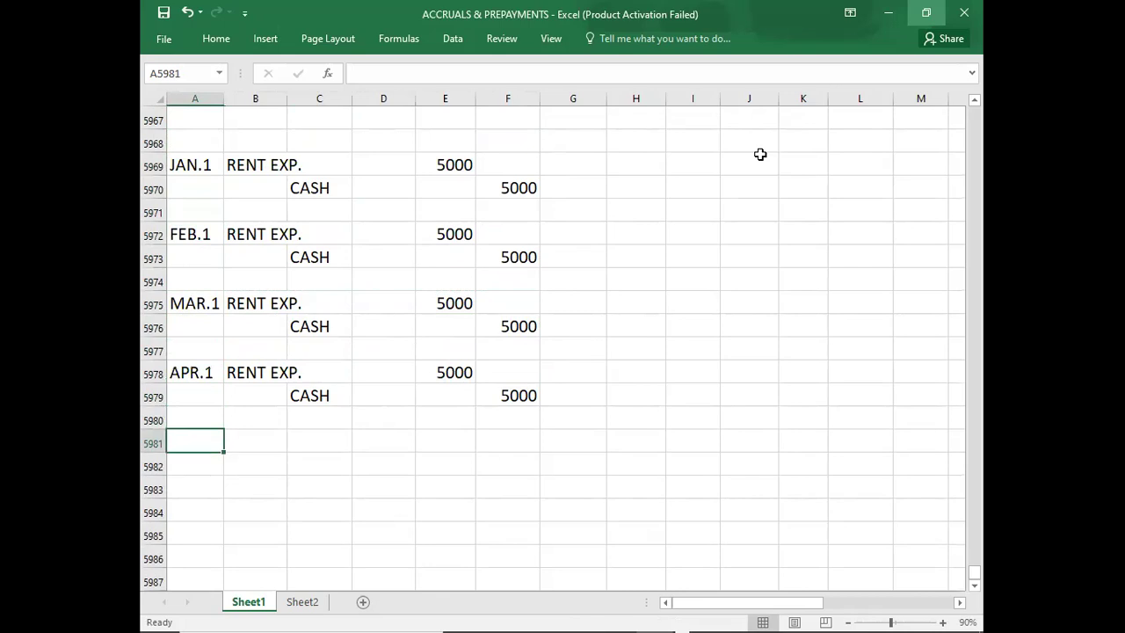
pyautogui.write('MAY.1')
pyautogui.press('Return')
pyautogui.write('JUN.1')
pyautogui.press('Return')
pyautogui.write('JUL.1')
pyautogui.press('Return')
# Enter the dates AUG.1, SEP.1 and OCT.1 in A5984:A5986, continuing the list below JUL.1.
pyautogui.write('A')
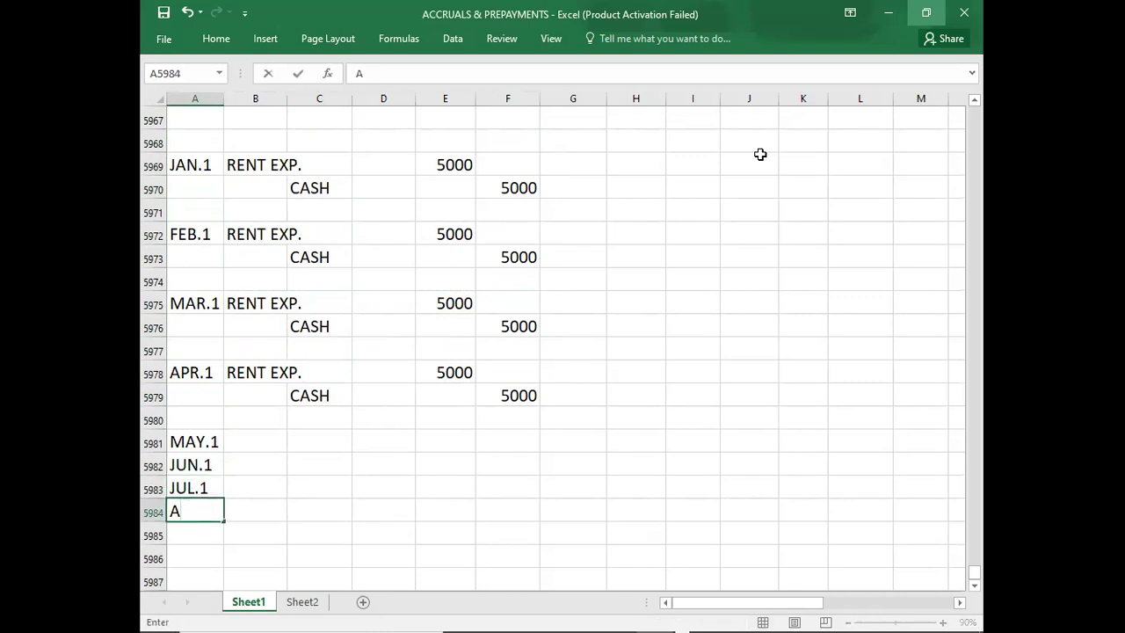
pyautogui.write('UG.1')
pyautogui.press('Return')
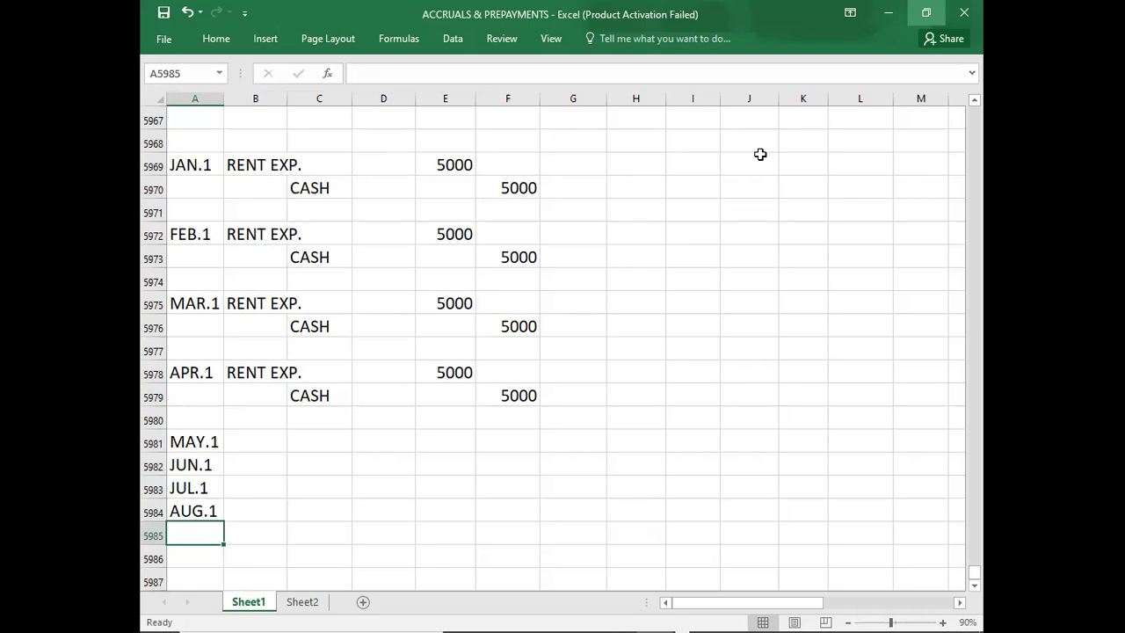
pyautogui.write('SEP.1')
pyautogui.press('Return')
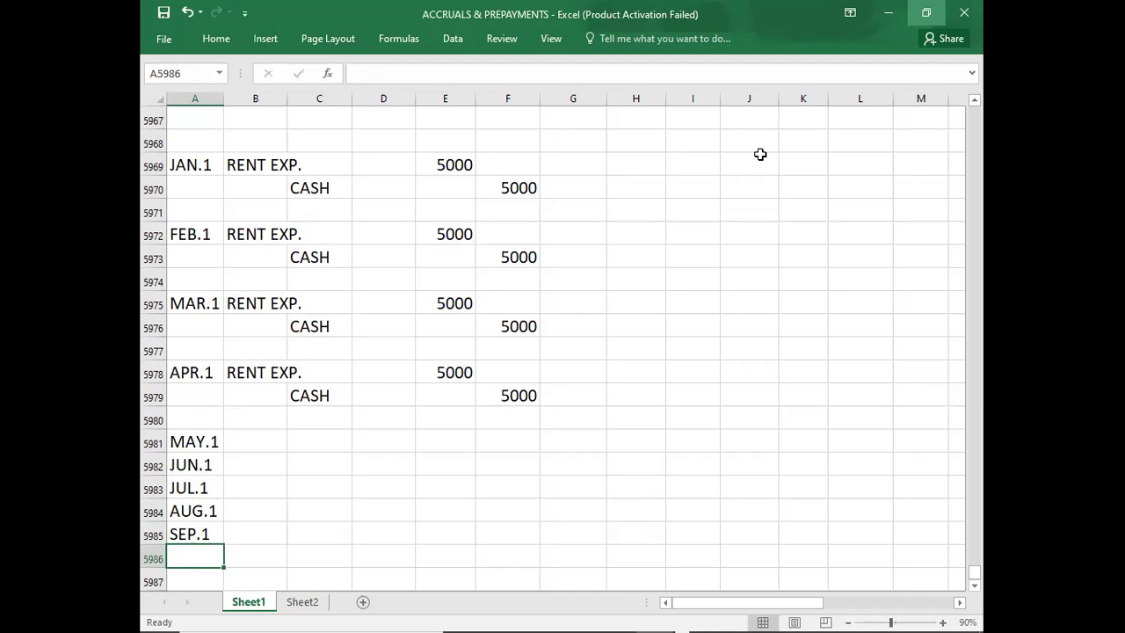
pyautogui.write('OCT.1')
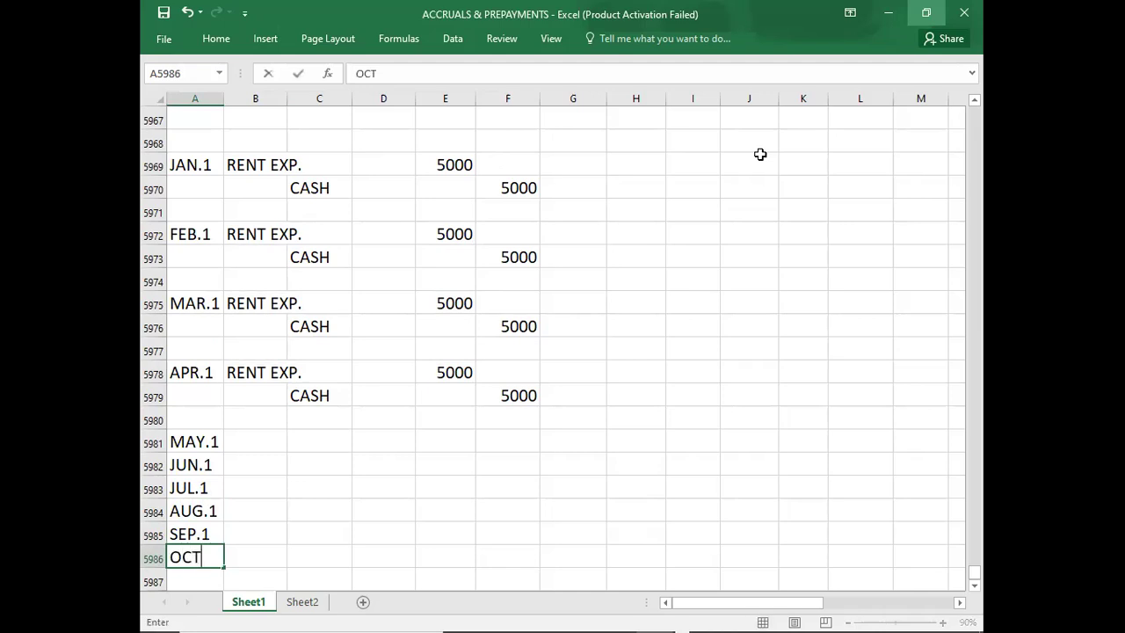
pyautogui.press('Return')
pyautogui.press('Return')
pyautogui.press('Return')
pyautogui.press('Return')
pyautogui.press('Return')
pyautogui.press('Return')
pyautogui.press('Return')
pyautogui.press('Return')
pyautogui.press('Return')
pyautogui.press('Return')
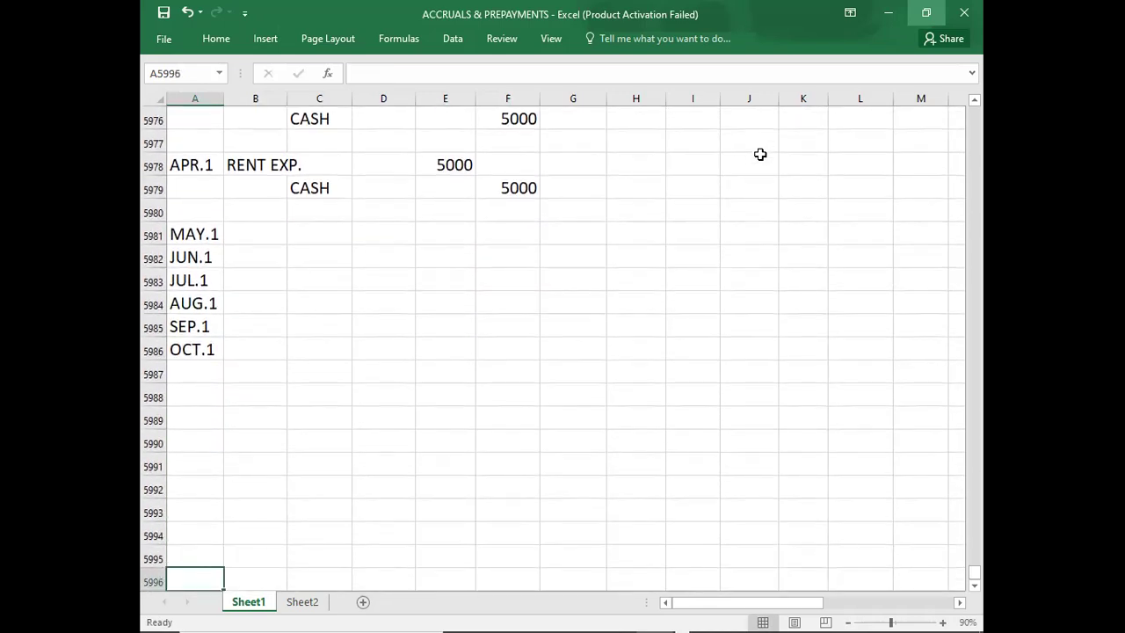
# Enter RENT EXP. in B5986 and CASH in C5987 as the accounts of the OCT.1 entry.
pyautogui.click(262, 338)
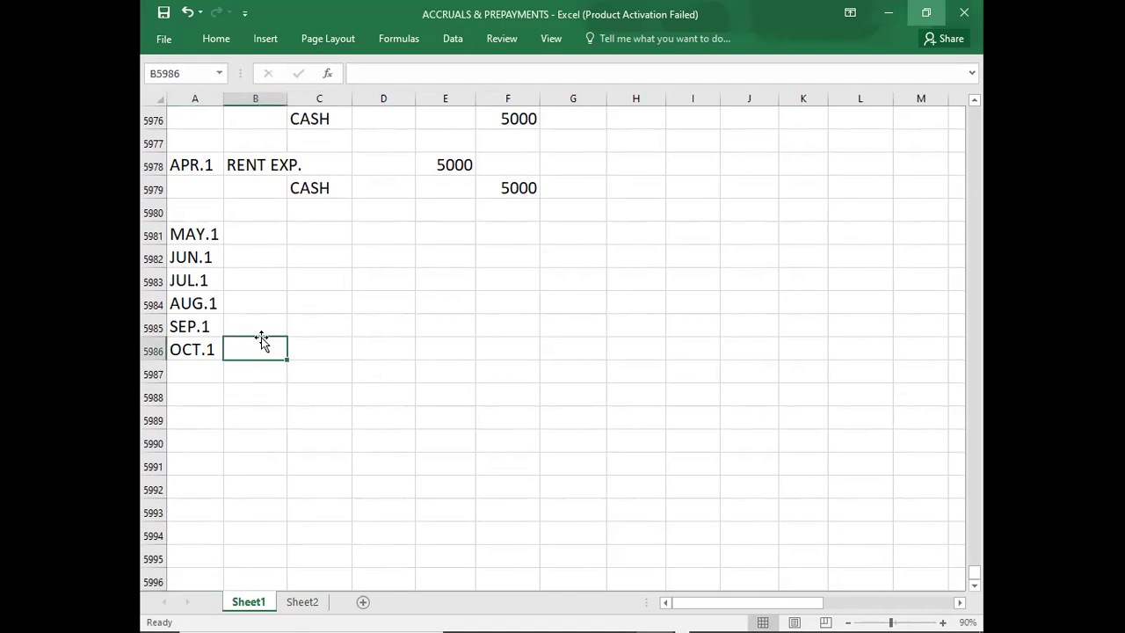
pyautogui.click(203, 368)
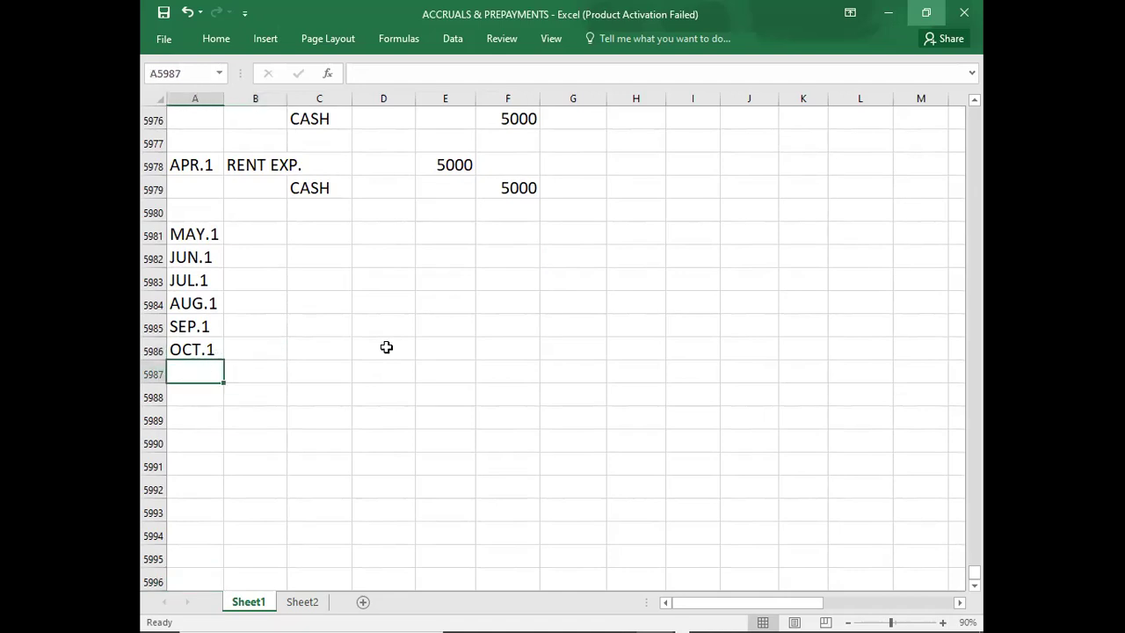
pyautogui.click(247, 342)
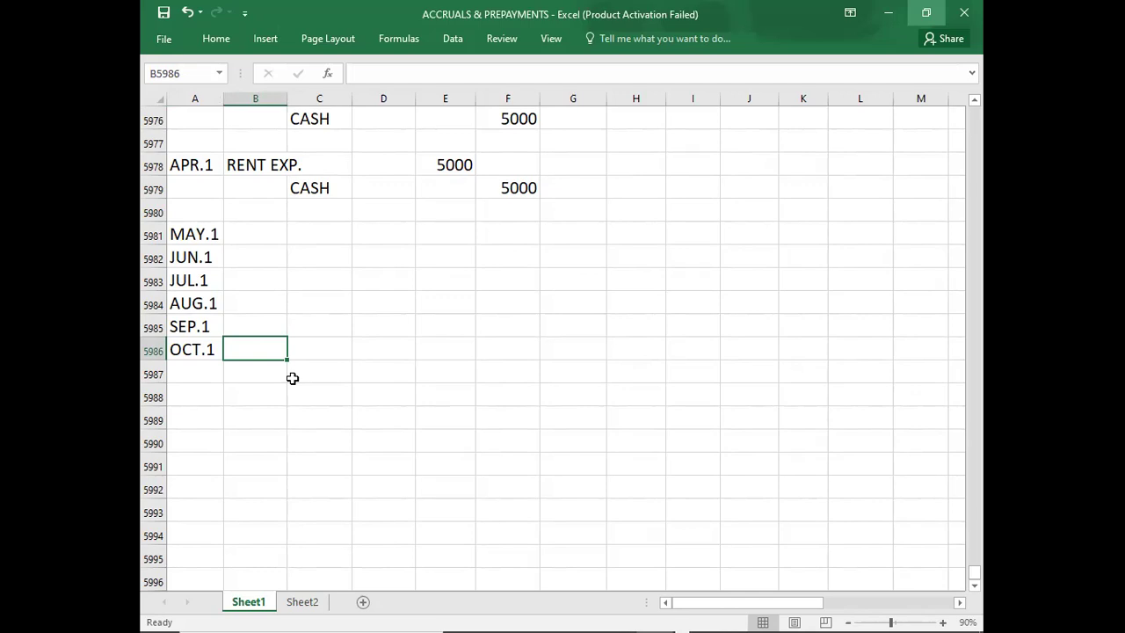
pyautogui.write('RENT ')
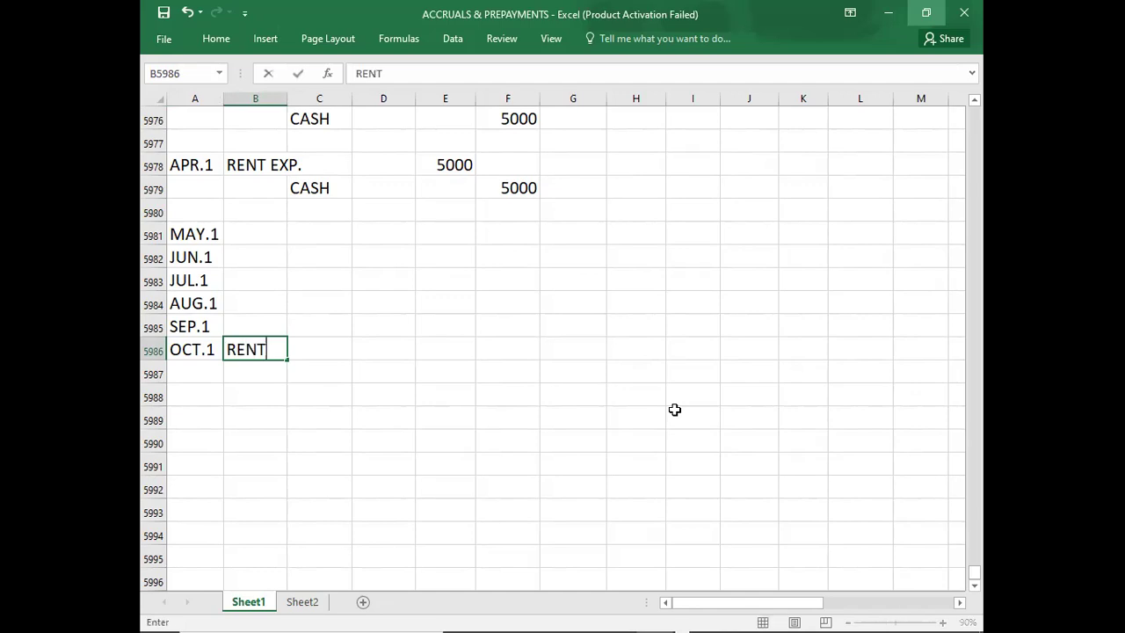
pyautogui.write('EXP.')
pyautogui.press('Return')
pyautogui.press('Right')
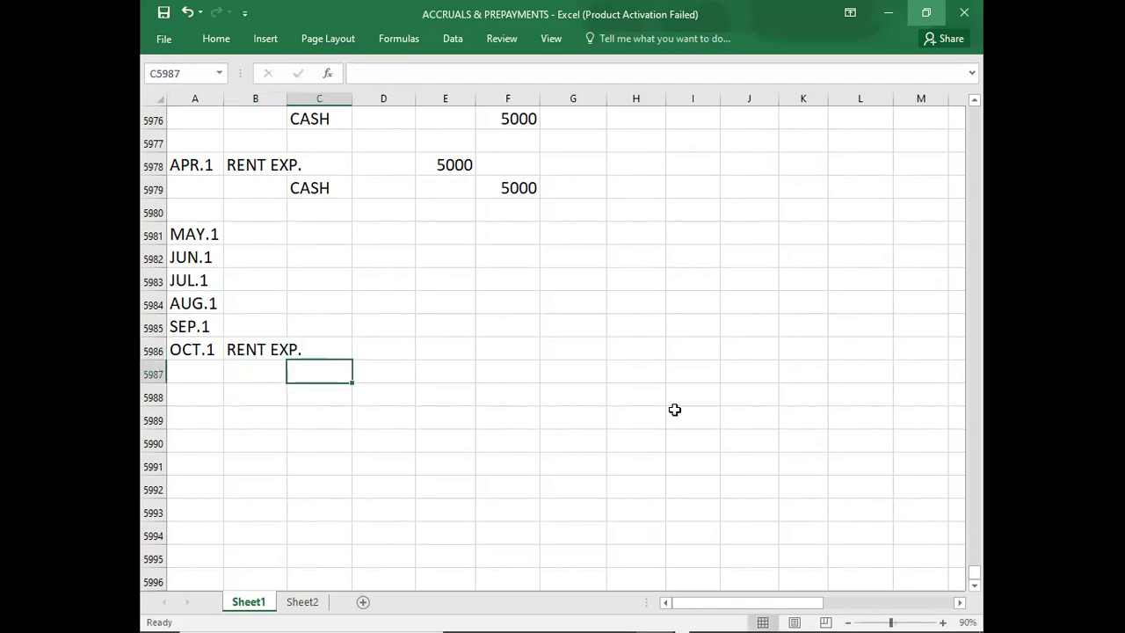
pyautogui.write('CASH')
pyautogui.press('Up')
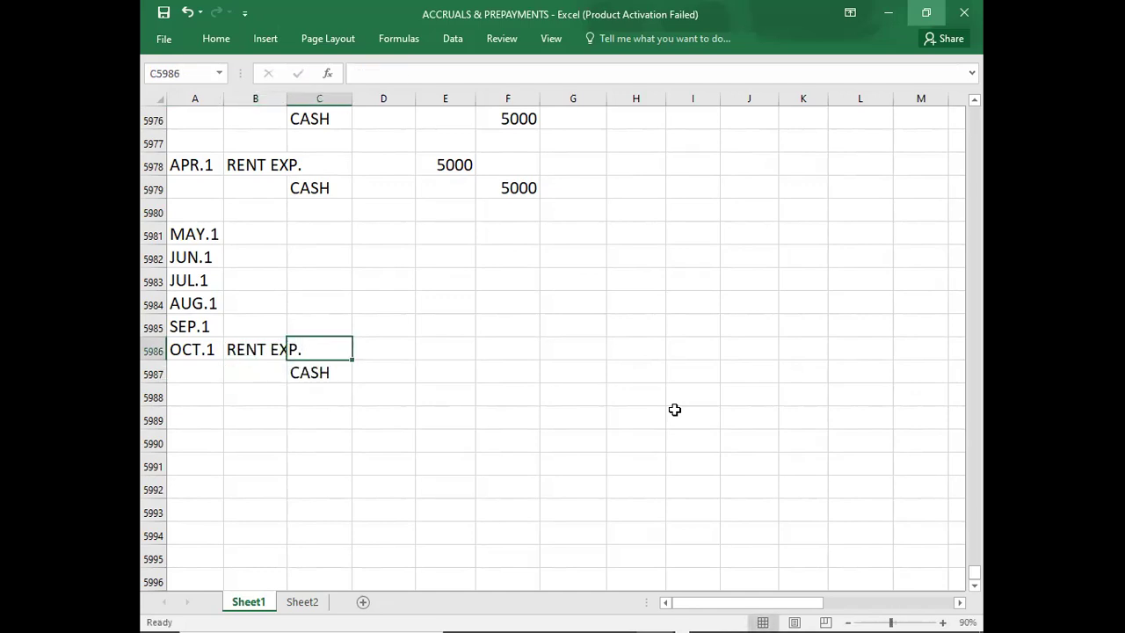
# Enter 30000 as the OCT.1 debit in E5986 and 30000 as the credit in F5987.
pyautogui.press('Right')
pyautogui.press('Right')
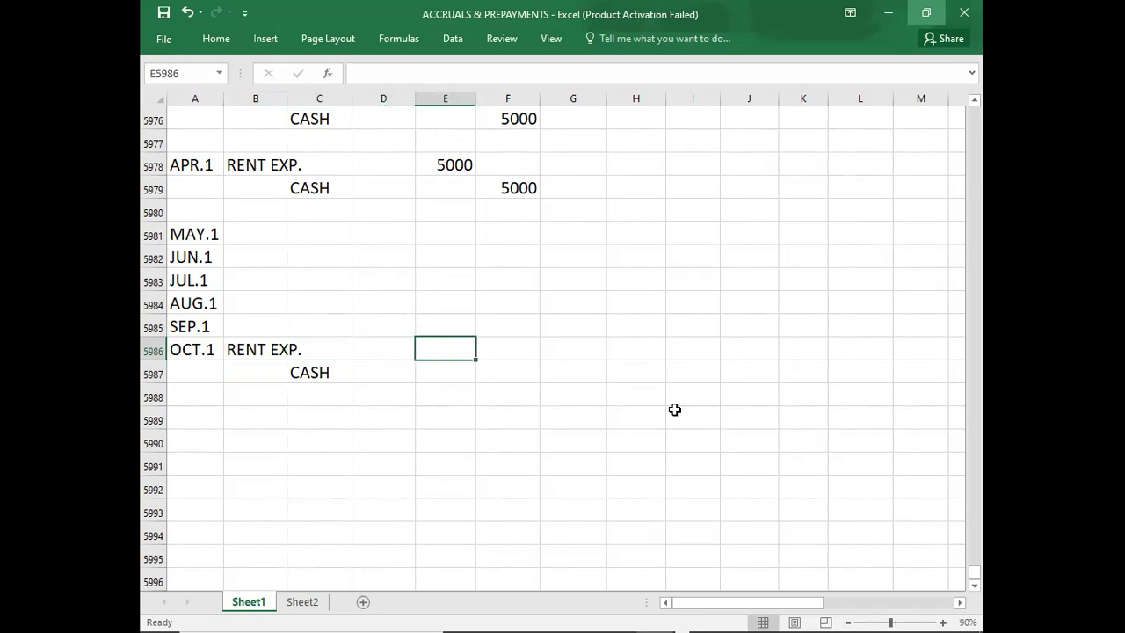
pyautogui.write('30000')
pyautogui.press('Return')
pyautogui.press('Right')
pyautogui.write('30000')
pyautogui.press('Return')
# Enter the date DEC.31 in A5989, below the OCT.1 rent entry.
pyautogui.press('Left')
pyautogui.press('Down')
pyautogui.press('Left')
pyautogui.press('Left')
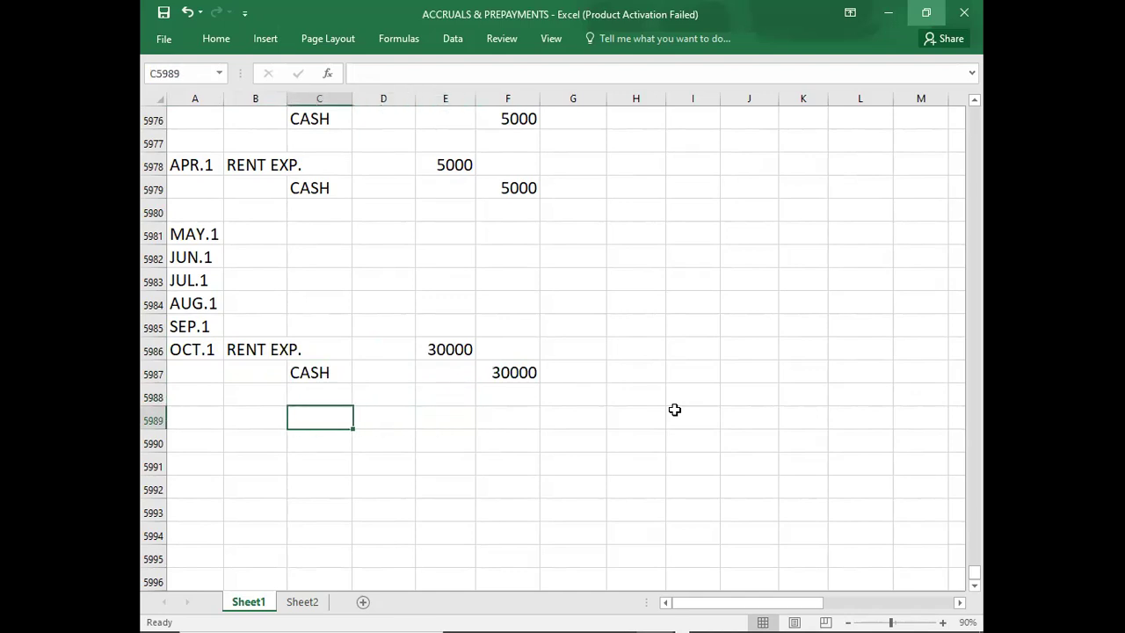
pyautogui.press('Left')
pyautogui.press('Left')
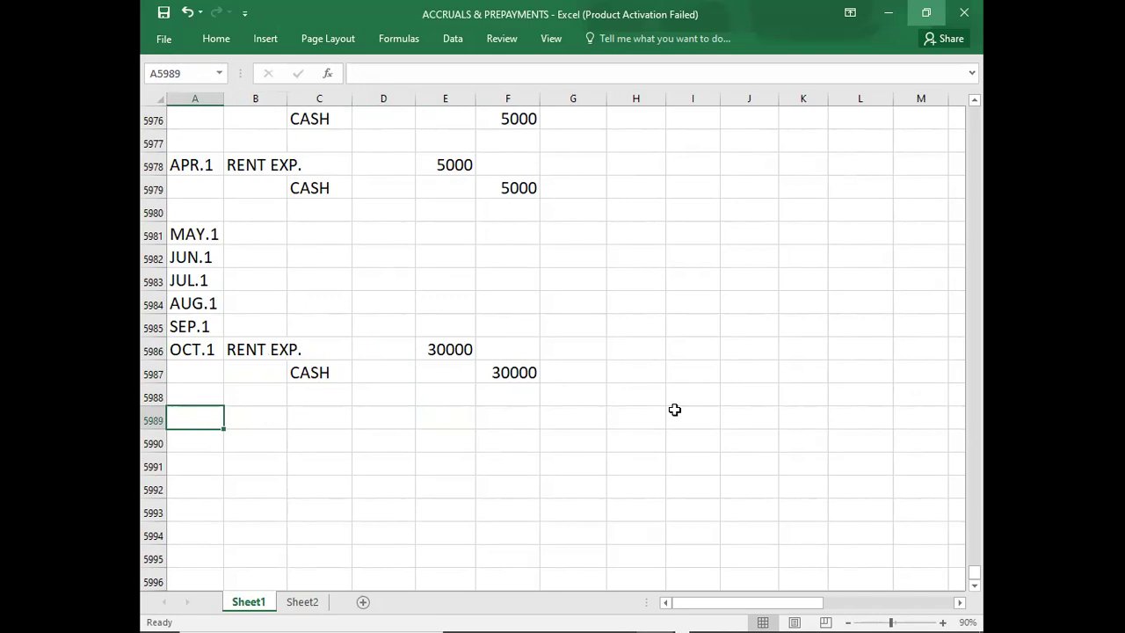
pyautogui.write('DEC.31')
pyautogui.press('Return')
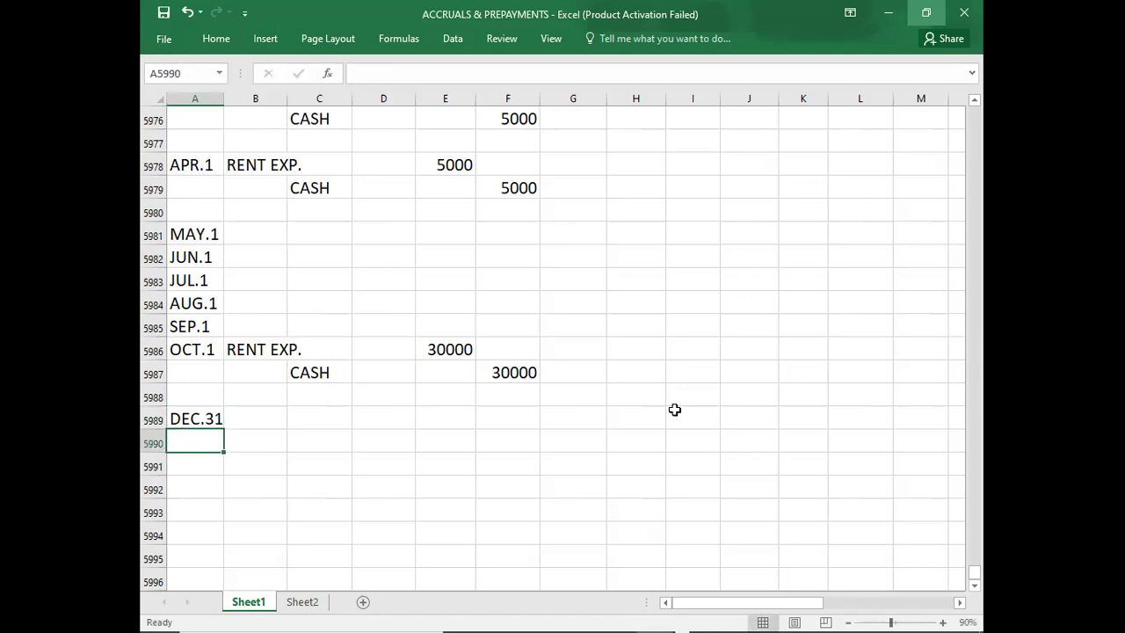
pyautogui.press('Up')
pyautogui.press('Right')
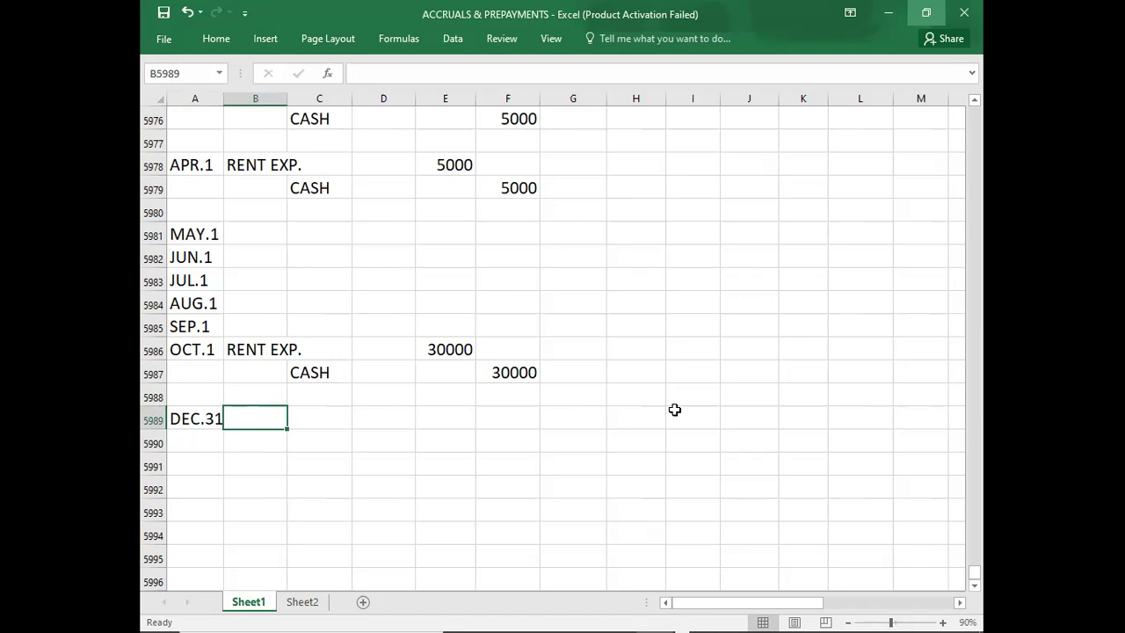
# Review the rent entries from JAN.1 to OCT.1, including the OCT.1 payment, against the blank DEC.31 entry.
pyautogui.click(246, 352)
pyautogui.click(244, 423)
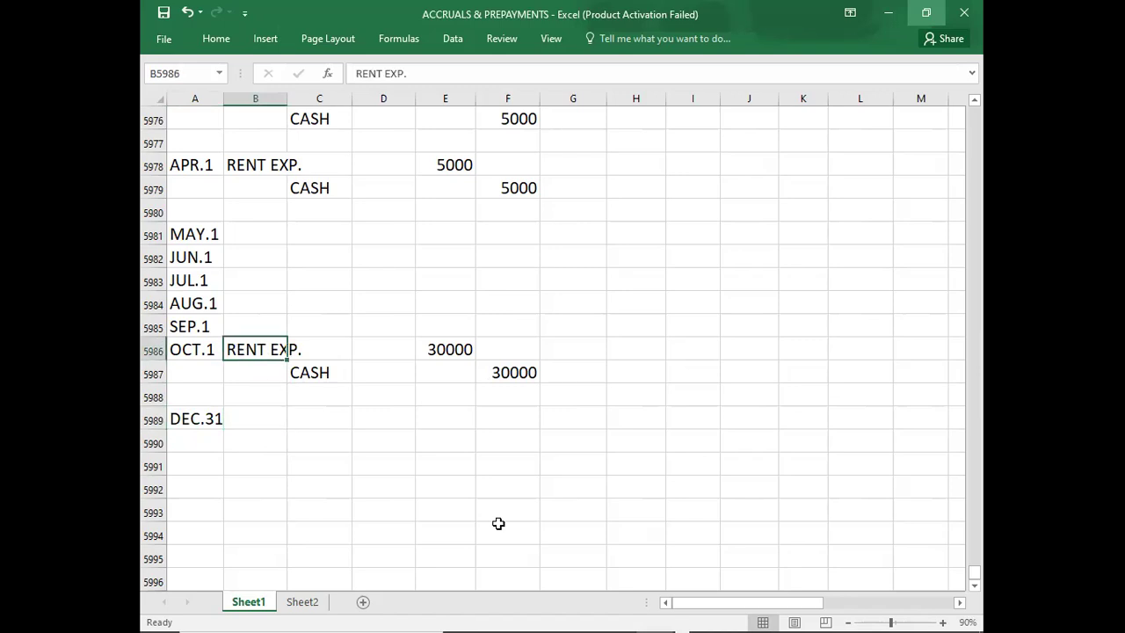
pyautogui.press('Up')
pyautogui.hotkey('shift', 'Up')
pyautogui.hotkey('shift', 'Up')
pyautogui.hotkey('shift', 'Up')
pyautogui.hotkey('shift', 'Up')
pyautogui.hotkey('shift', 'Up')
pyautogui.hotkey('shift', 'Up')
pyautogui.hotkey('shift', 'Up')
pyautogui.hotkey('shift', 'Up')
pyautogui.hotkey('shift', 'Up')
pyautogui.hotkey('shift', 'Up')
pyautogui.hotkey('shift', 'Up')
pyautogui.hotkey('shift', 'Up')
pyautogui.hotkey('shift', 'Up')
pyautogui.hotkey('shift', 'Up')
pyautogui.hotkey('shift', 'Up')
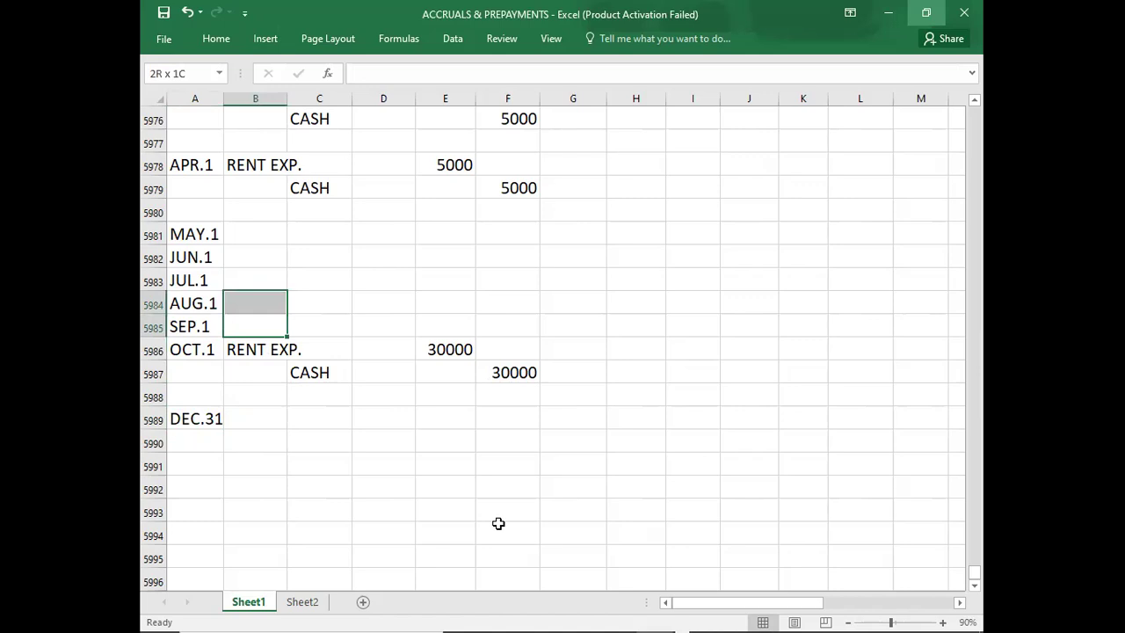
pyautogui.hotkey('shift', 'Up')
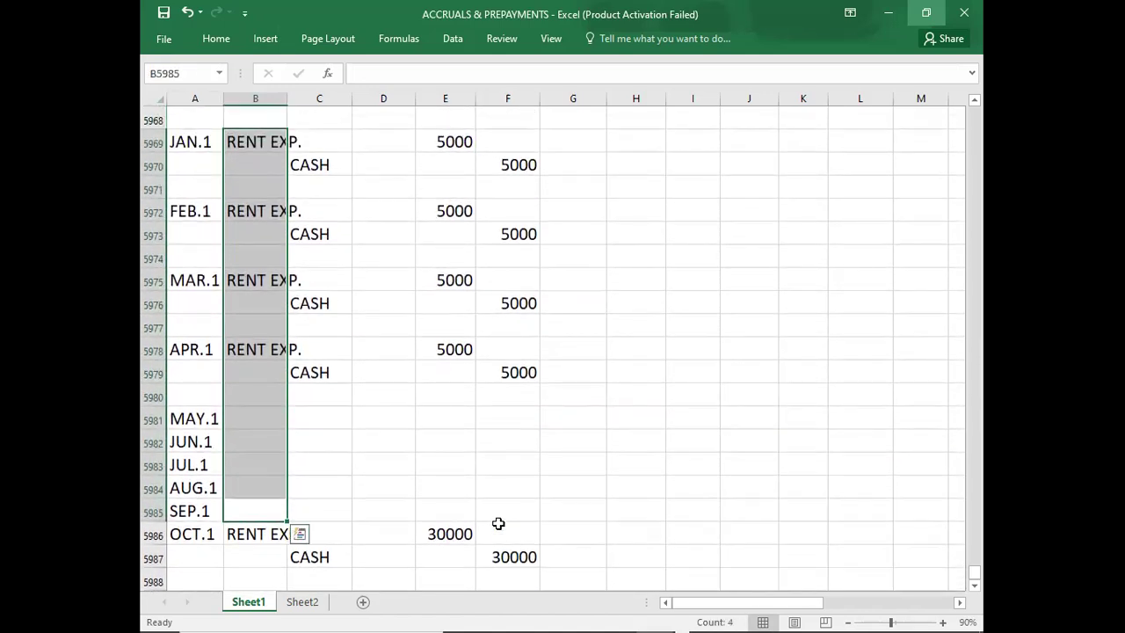
pyautogui.press('Down')
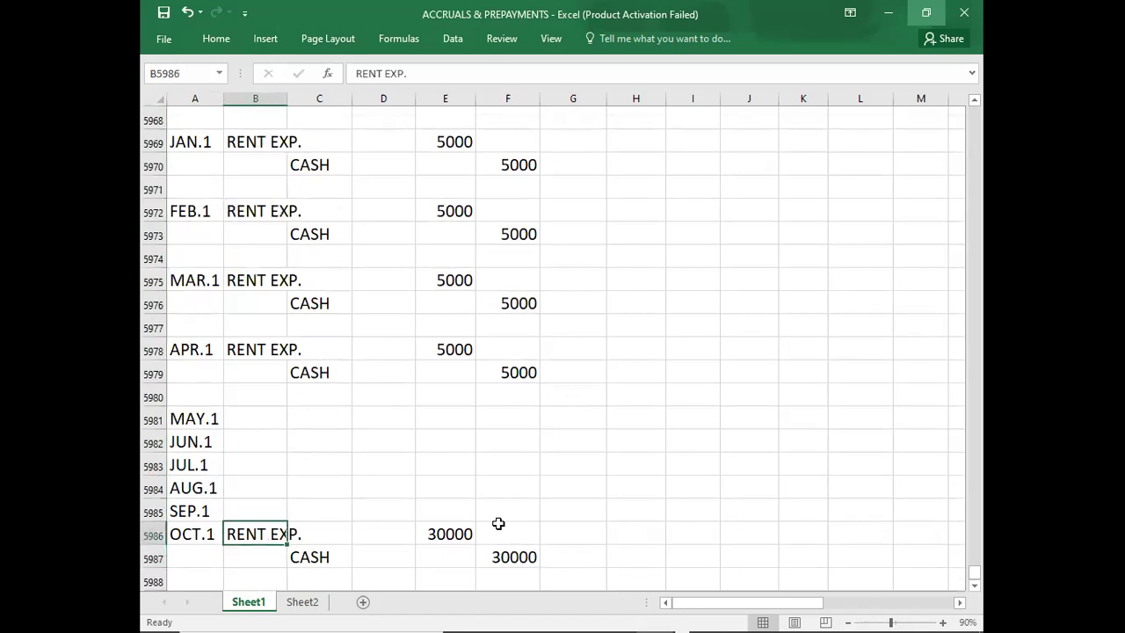
pyautogui.press('Down')
pyautogui.press('Down')
pyautogui.press('Down')
pyautogui.press('Down')
pyautogui.press('Down')
pyautogui.press('Down')
pyautogui.press('Down')
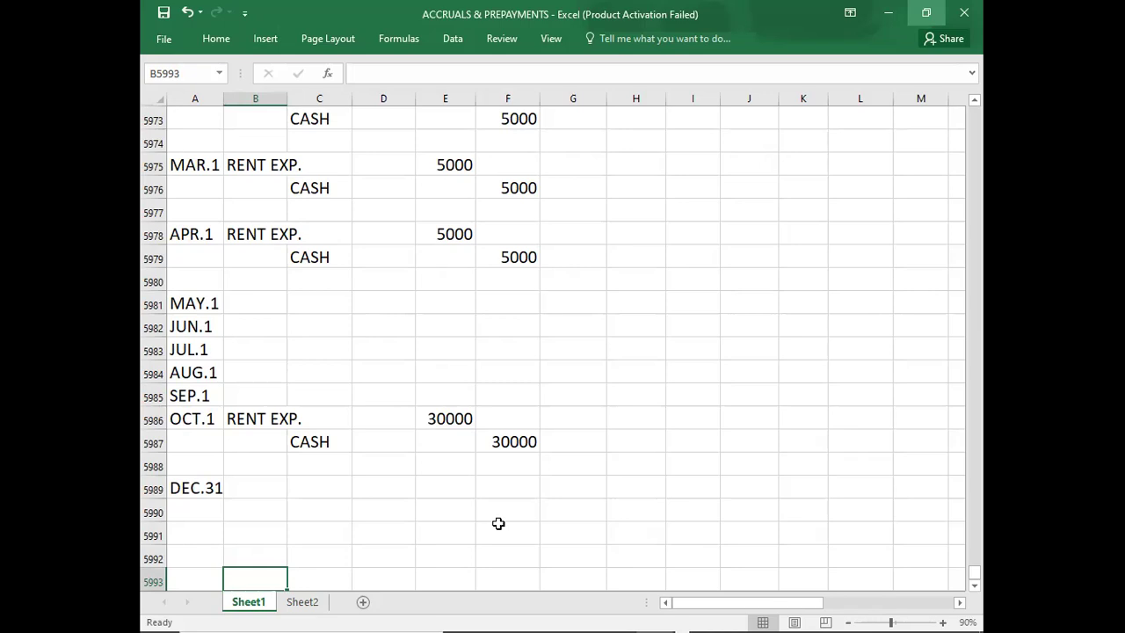
pyautogui.press('Down')
pyautogui.press('Down')
pyautogui.press('Down')
pyautogui.press('Down')
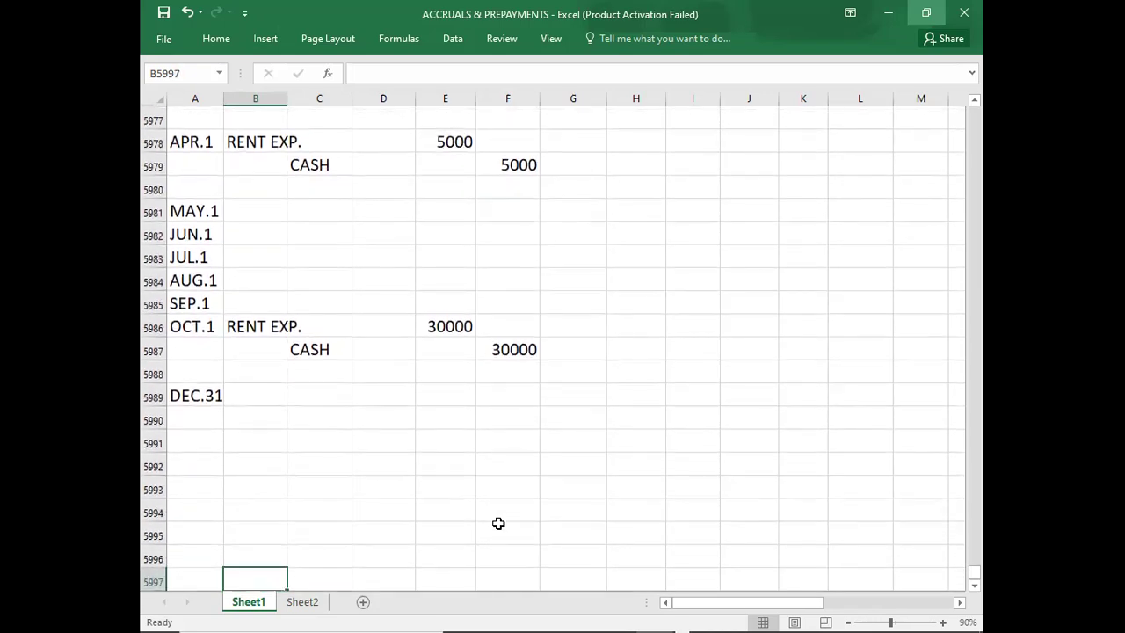
pyautogui.click(253, 397)
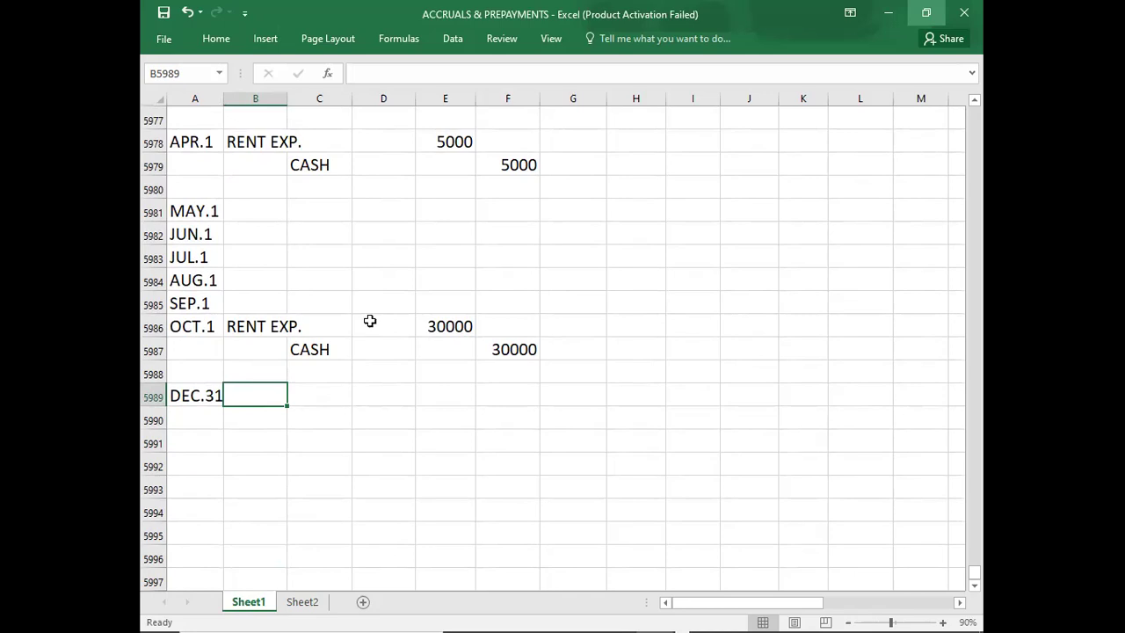
pyautogui.click(422, 330)
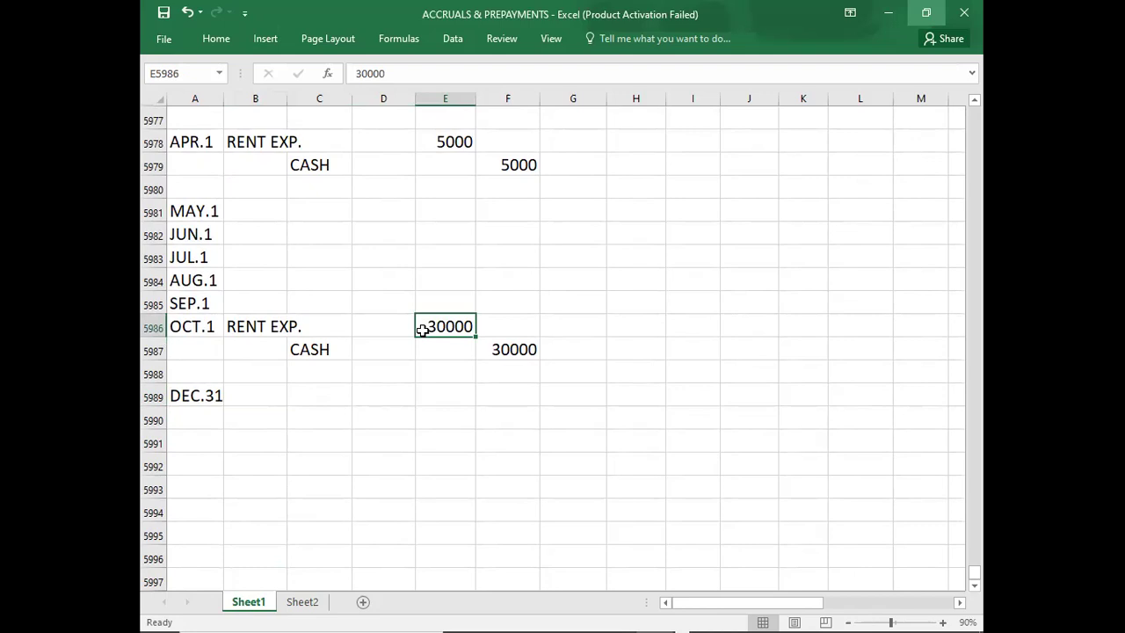
pyautogui.click(257, 401)
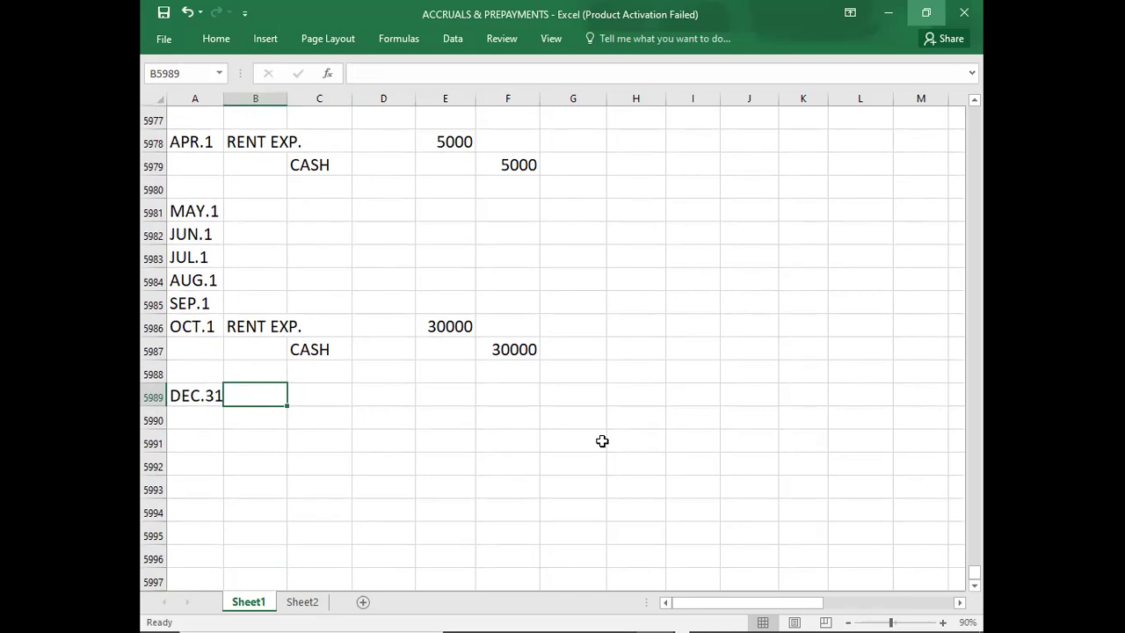
# Copy the RENT EXP. account name from B5986 to C5990 as the DEC.31 credit account.
pyautogui.click(245, 327)
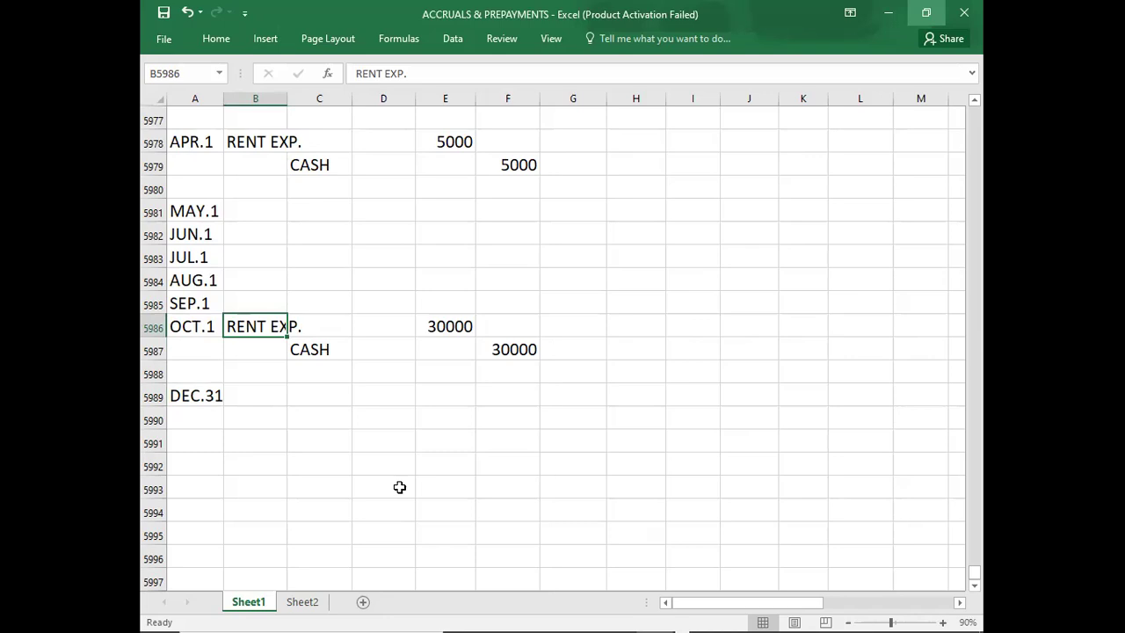
pyautogui.hotkey('ctrl', 'c')
pyautogui.press('Down')
pyautogui.press('Down')
pyautogui.press('Down')
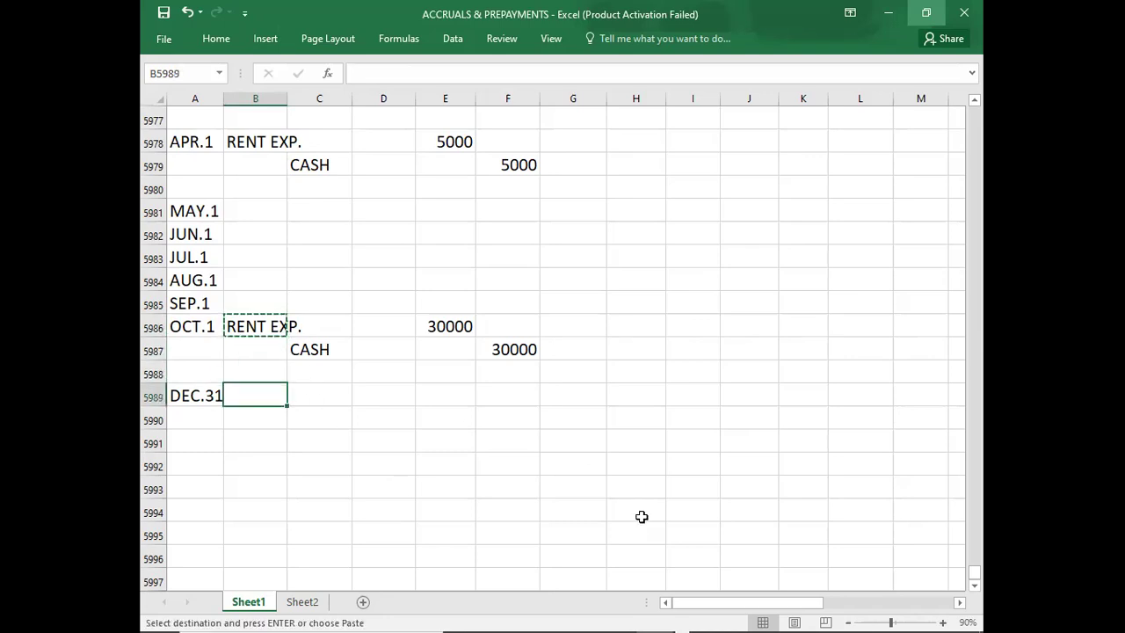
pyautogui.press('Down')
pyautogui.press('Right')
pyautogui.hotkey('ctrl', 'v')
# Enter 15000 in F5990 as the credit amount for the DEC.31 rent expense.
pyautogui.press('Right')
pyautogui.press('Right')
pyautogui.press('Right')
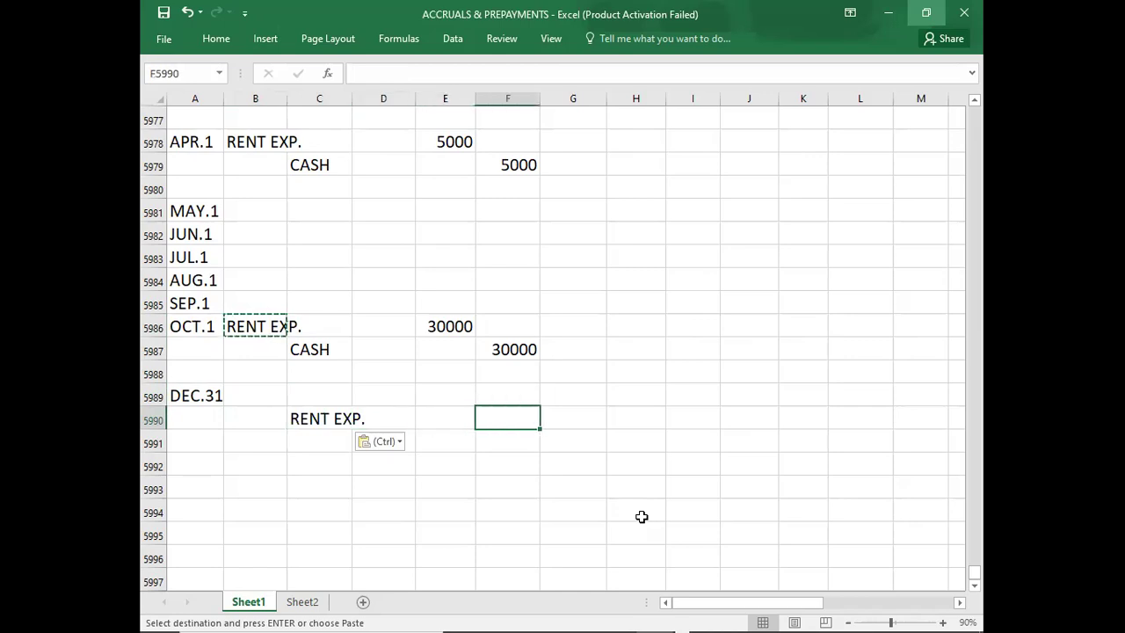
pyautogui.write('15000')
pyautogui.press('Return')
# Enter PREPAYMENTS in B5989 as the debit account of the DEC.31 entry.
pyautogui.press('Up')
pyautogui.press('Up')
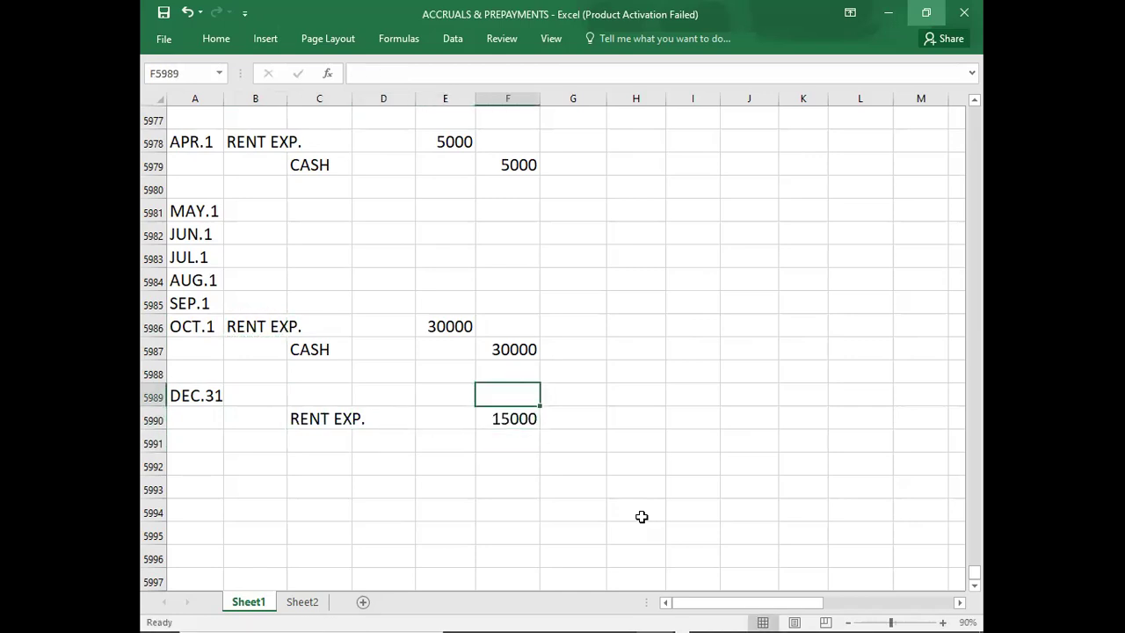
pyautogui.press('Left')
pyautogui.press('Left')
pyautogui.press('Left')
pyautogui.press('Left')
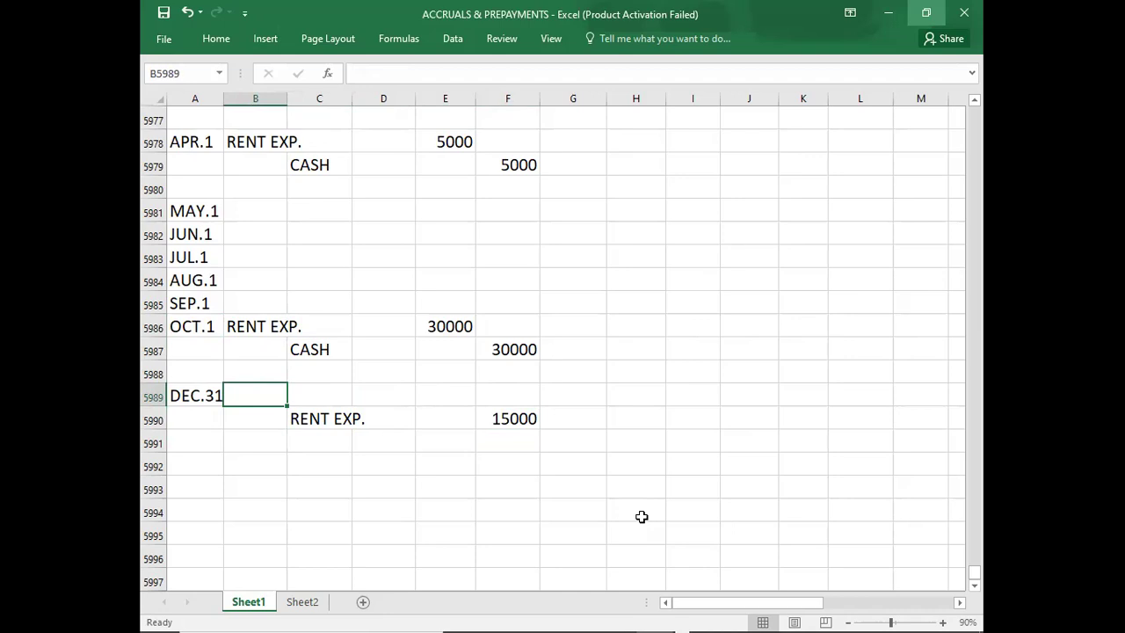
pyautogui.write('PREPAU')
pyautogui.press('BackSpace')
pyautogui.write('YMR')
pyautogui.press('BackSpace')
pyautogui.write('EMTS')
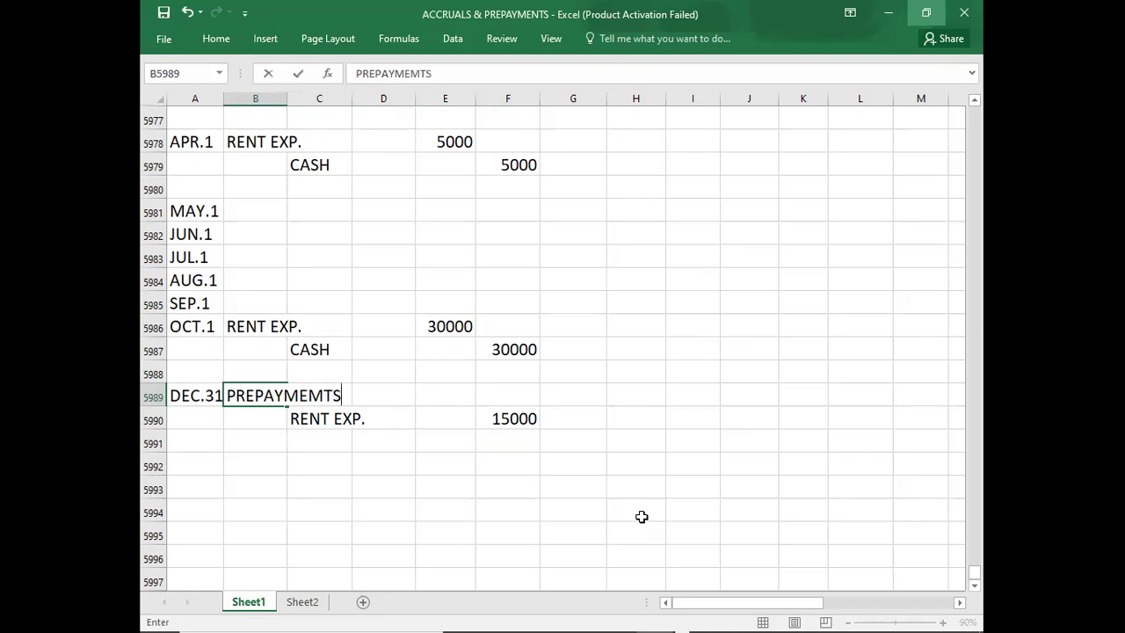
pyautogui.press('Right')
pyautogui.press('Right')
pyautogui.press('Right')
pyautogui.press('Left')
pyautogui.press('Left')
pyautogui.press('Left')
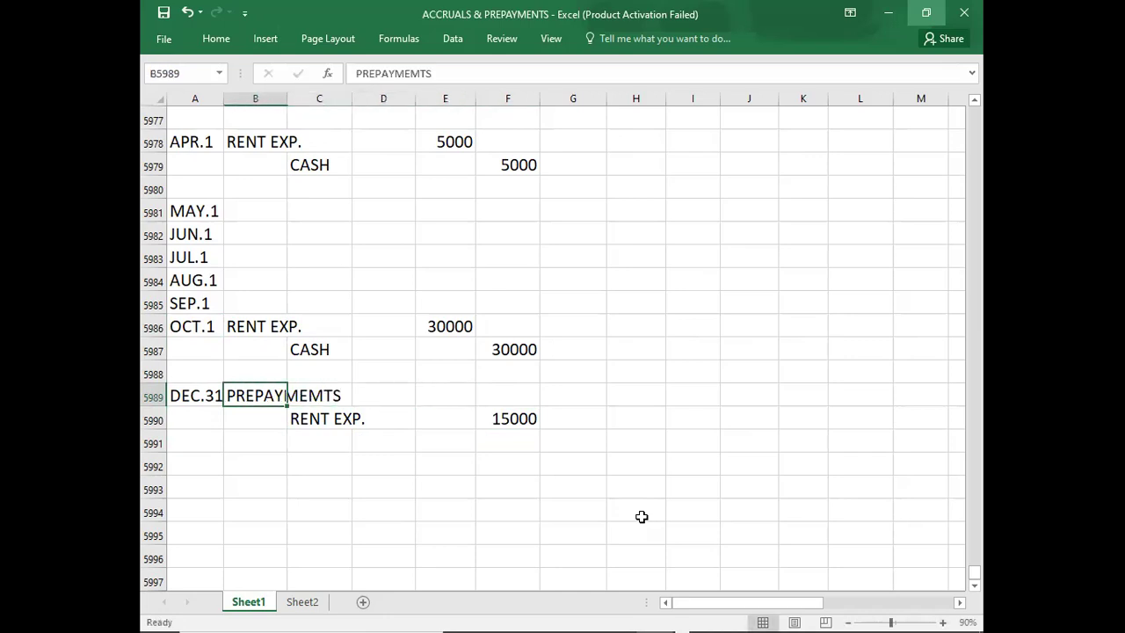
pyautogui.write('PREPAYMENTS')
# Enter 15000 in E5989 as the debit amount for the DEC.31 prepayments.
pyautogui.press('Right')
pyautogui.press('Right')
pyautogui.press('Right')
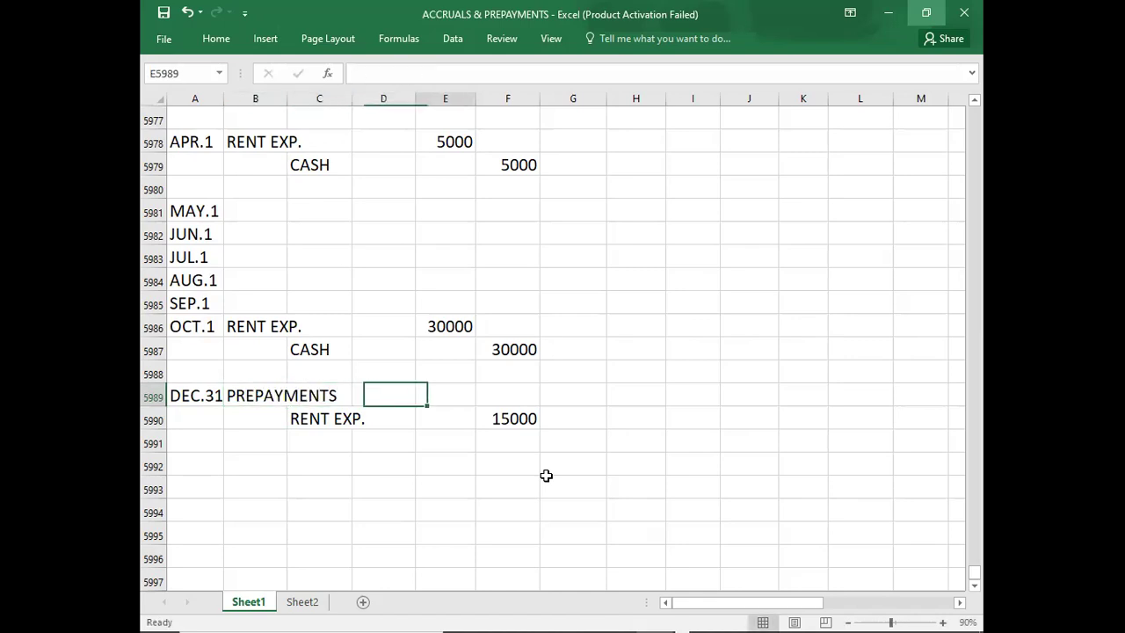
pyautogui.write('15000')
pyautogui.press('Return')
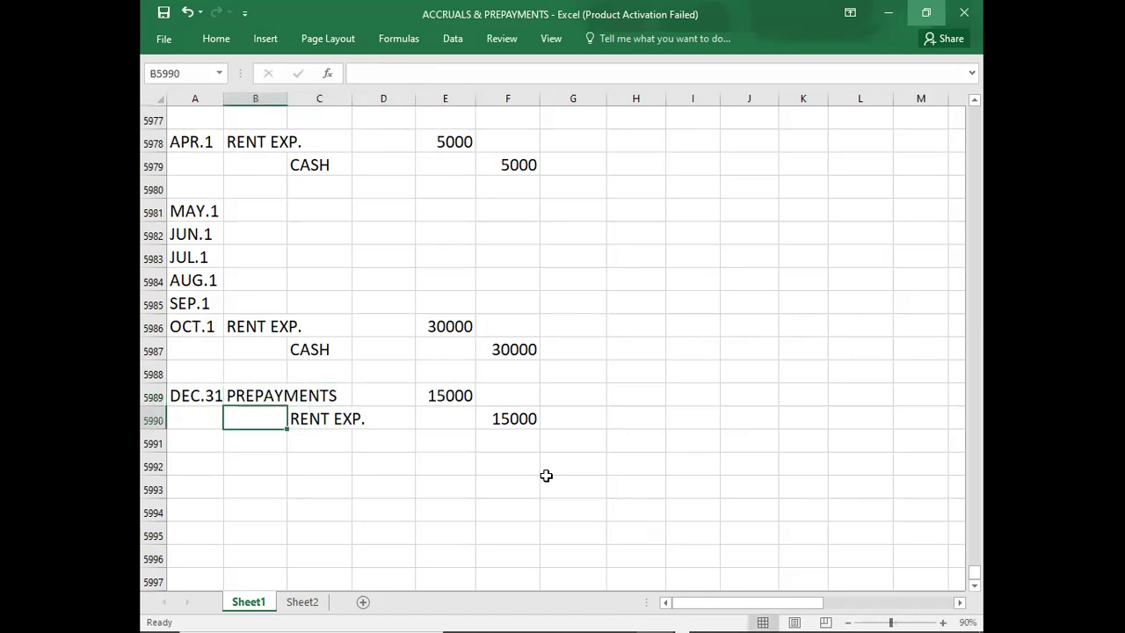
pyautogui.press('Up')
pyautogui.press('Left')
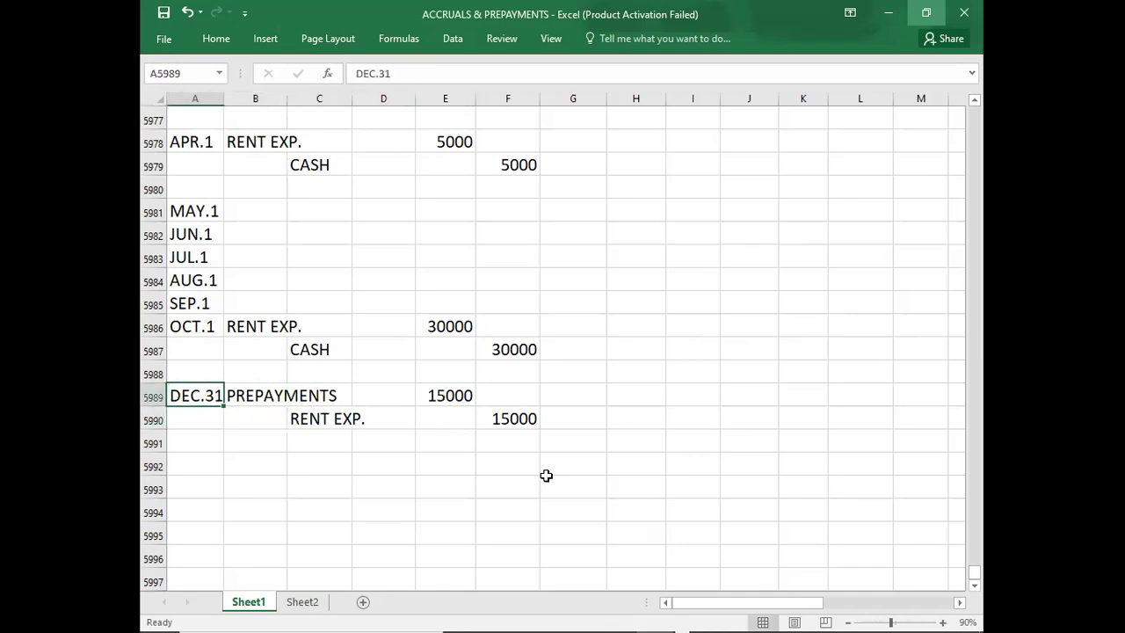
# Apply bold formatting to the DEC.31 prepayments entry in A5989:F5990.
pyautogui.hotkey('shift', 'Right')
pyautogui.hotkey('shift', 'Right')
pyautogui.hotkey('shift', 'Right')
pyautogui.hotkey('shift', 'Right')
pyautogui.hotkey('shift', 'Right')
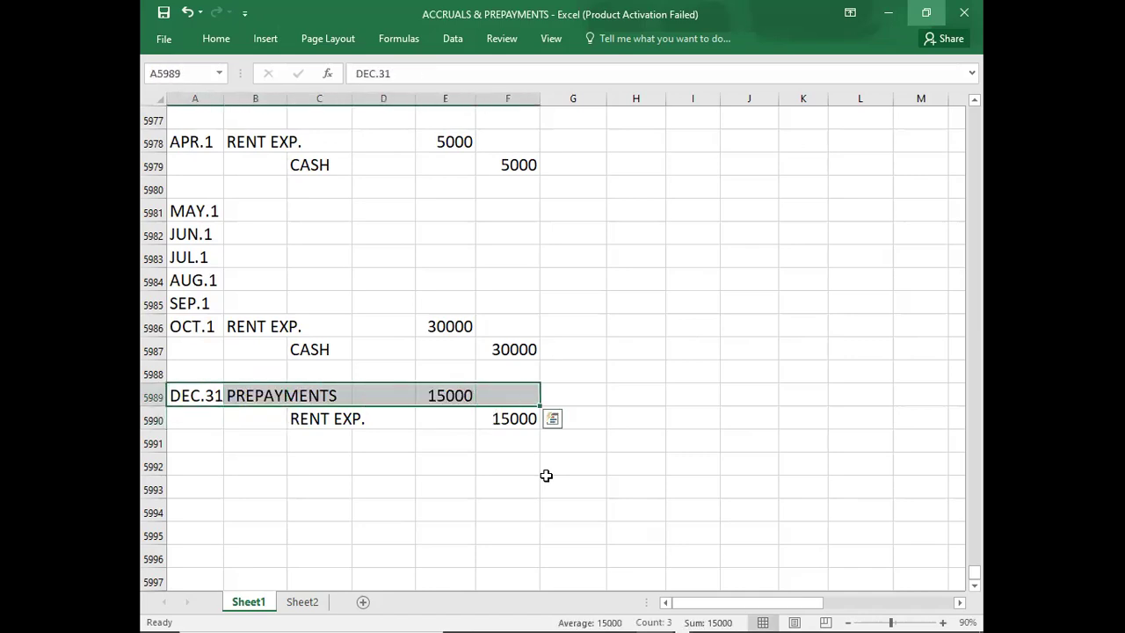
pyautogui.hotkey('shift', 'Down')
pyautogui.hotkey('ctrl', 'b')
pyautogui.press('Down')
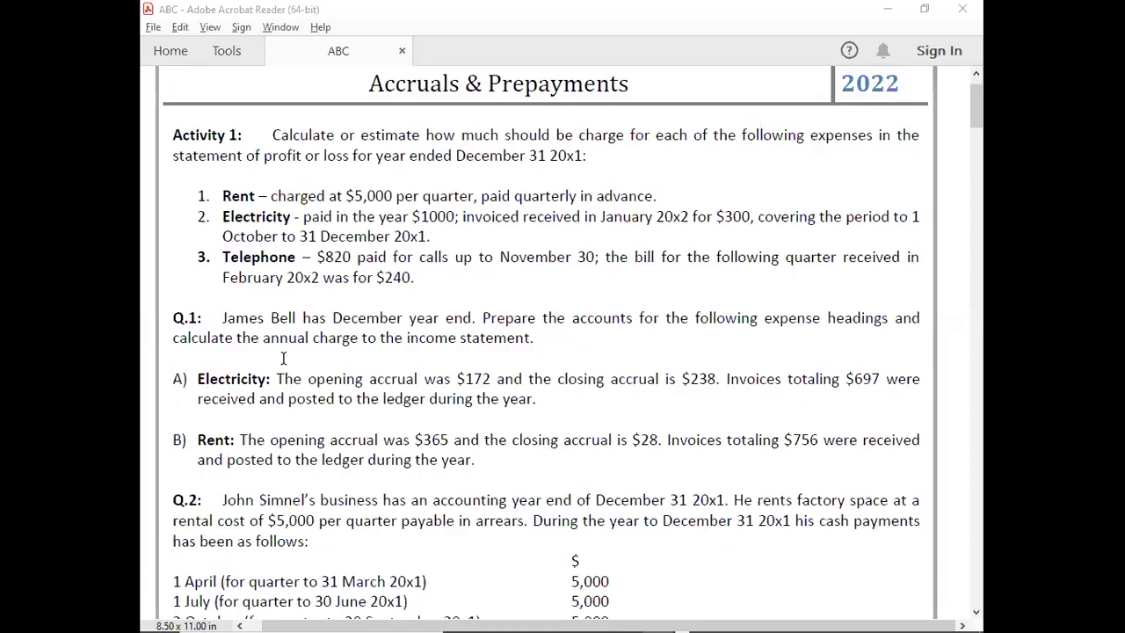
# Switch to the Accruals & Prepayments presentation in PowerPoint and start its slide show from the beginning, duplicated on both displays.
pyautogui.hotkey('alt', 'Tab')
pyautogui.hotkey('alt', 'Tab')
pyautogui.hotkey('alt', 'Tab')
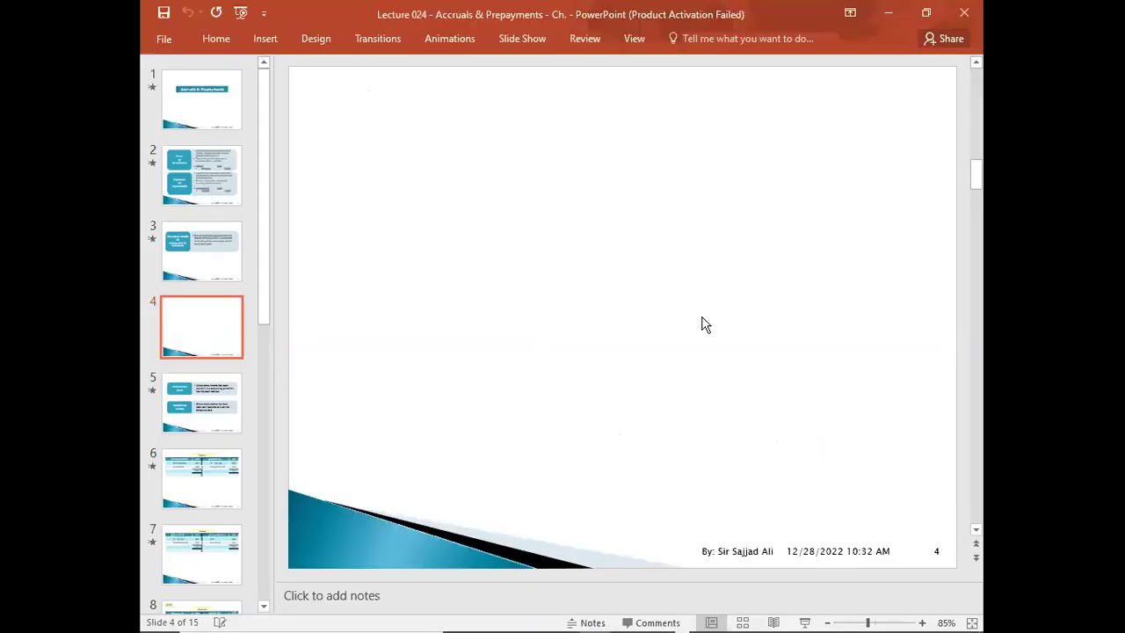
pyautogui.press('F5')
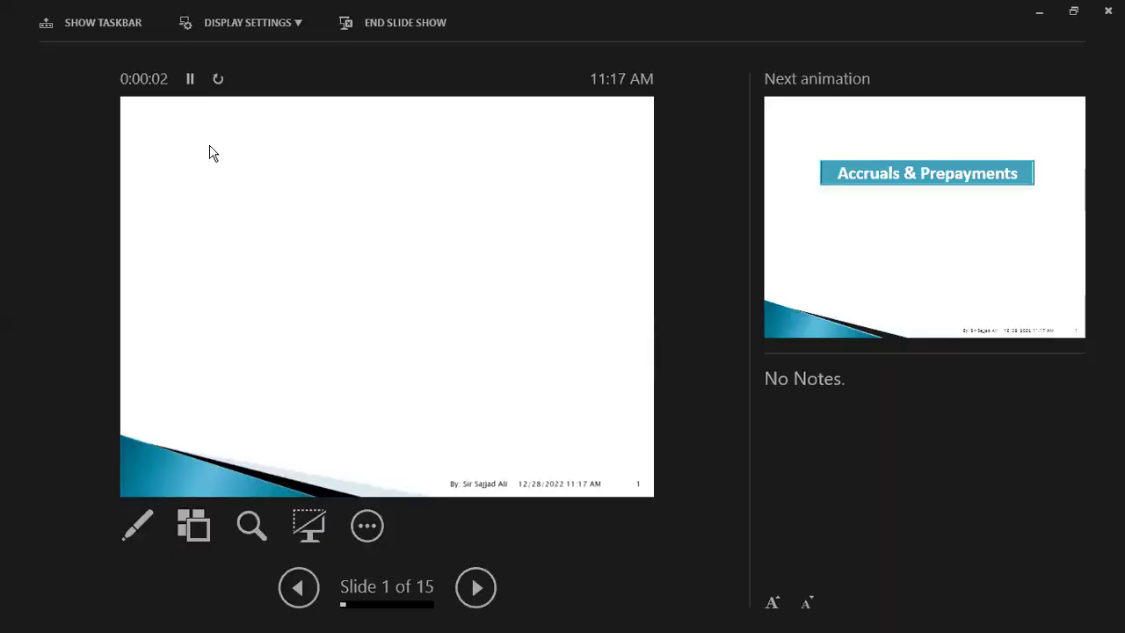
pyautogui.click(252, 22)
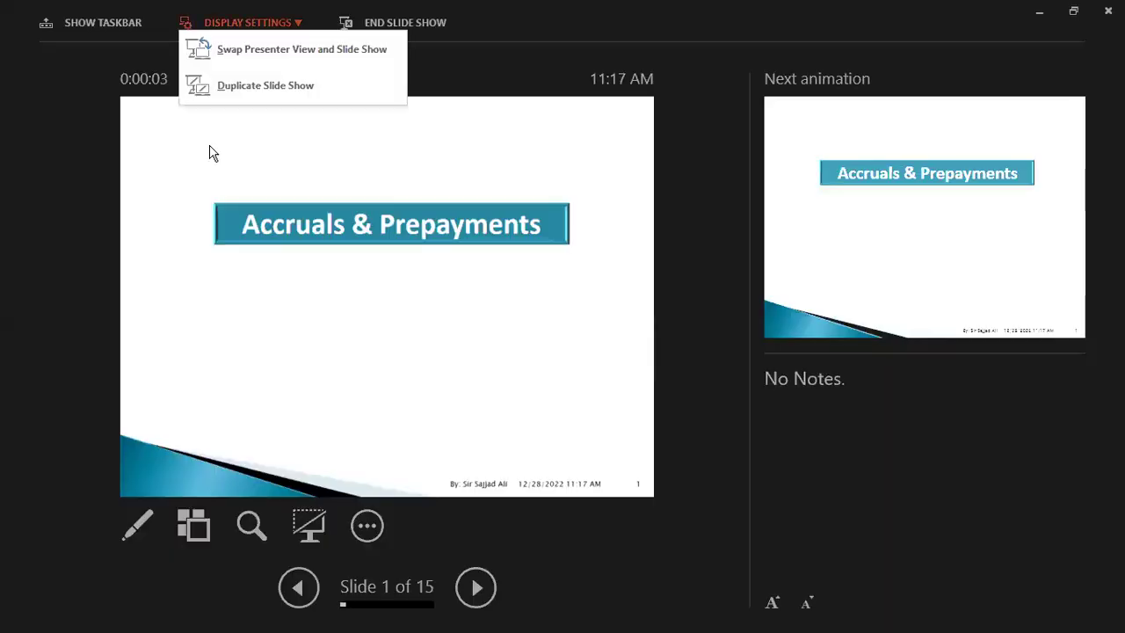
pyautogui.click(255, 84)
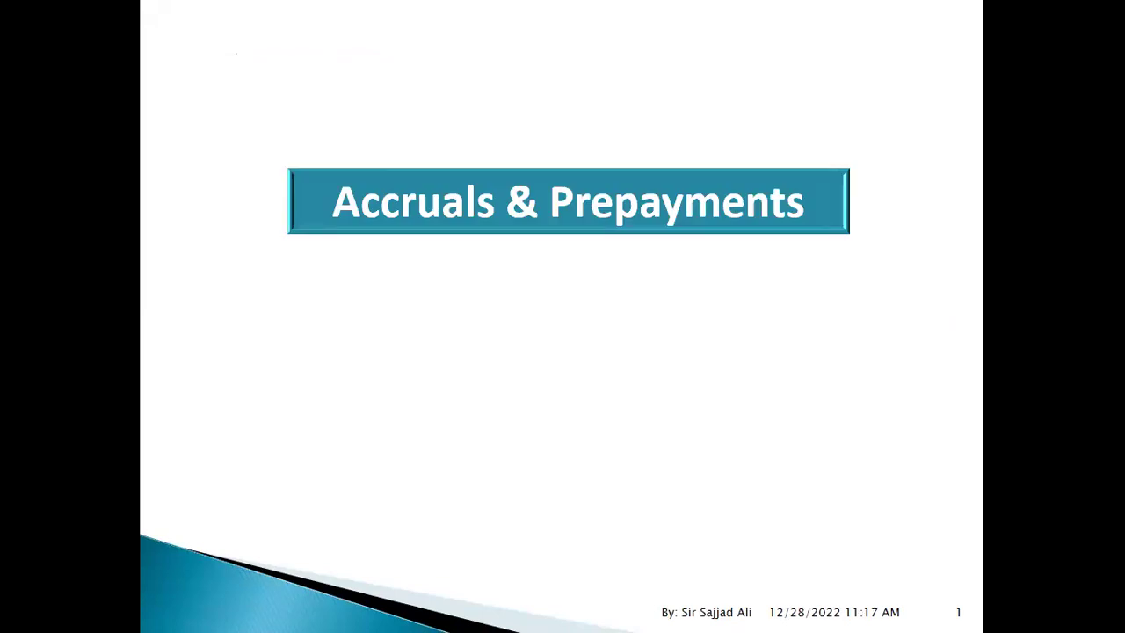
# Advance the slide show from the title slide to the blank slide 4.
pyautogui.press('Right')
pyautogui.press('Right')
pyautogui.press('Right')
pyautogui.press('Right')
pyautogui.press('Right')
pyautogui.press('Right')
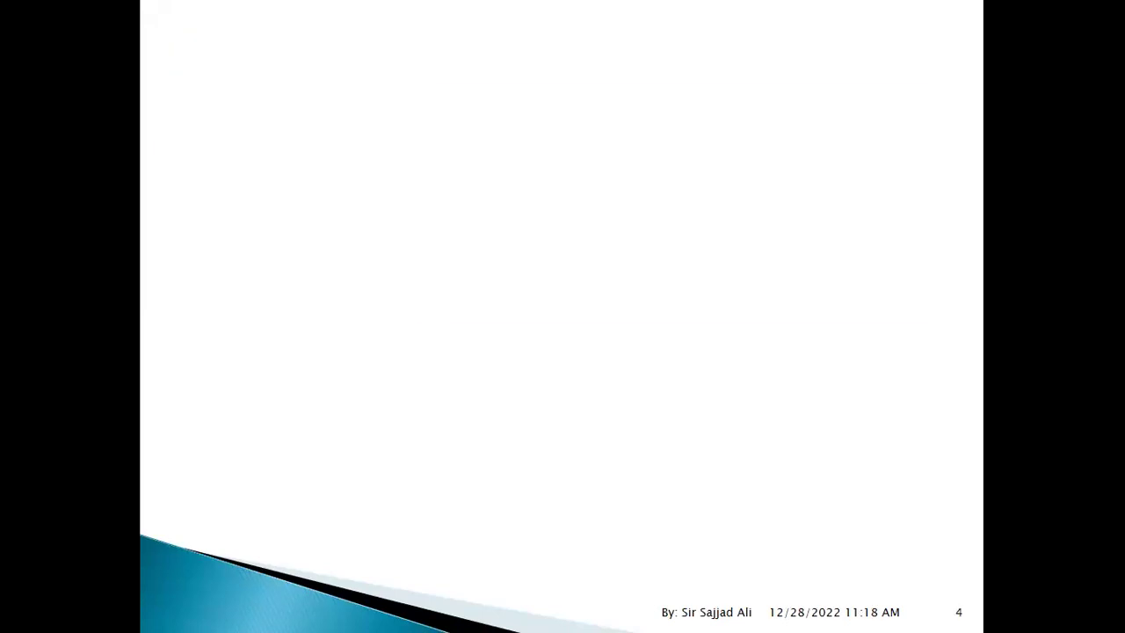
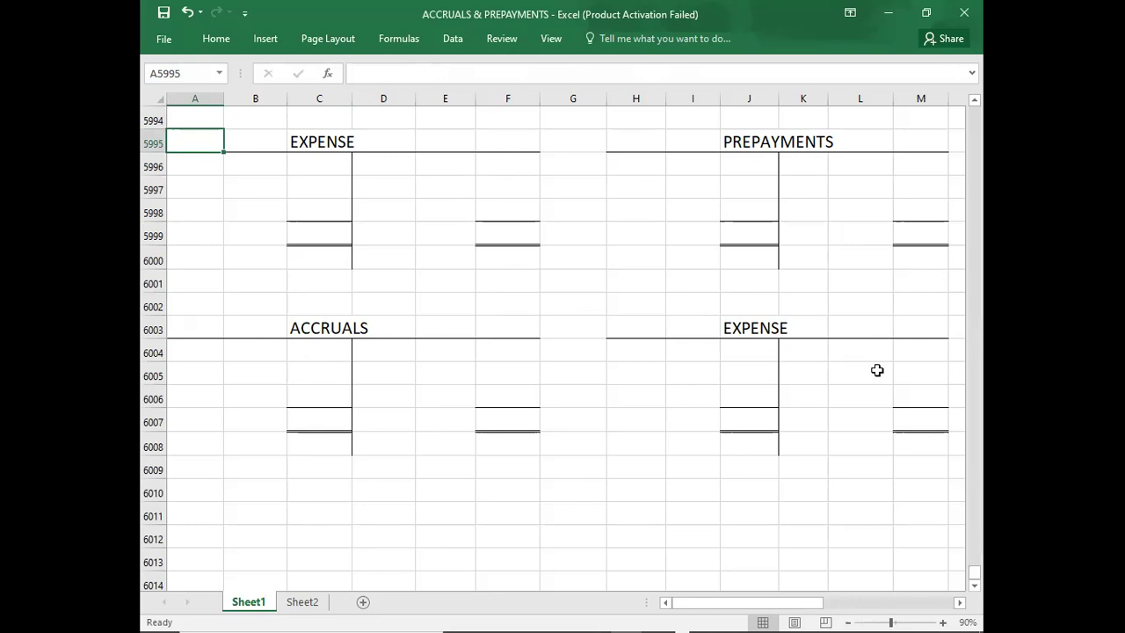
pyautogui.click(845, 169)
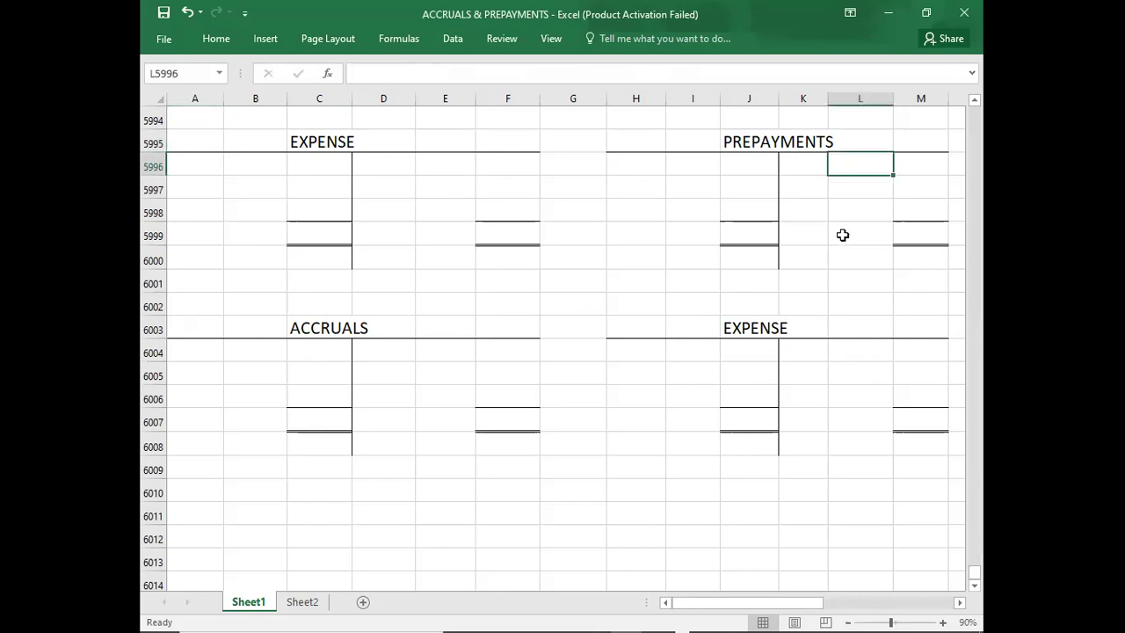
pyautogui.write('B/D')
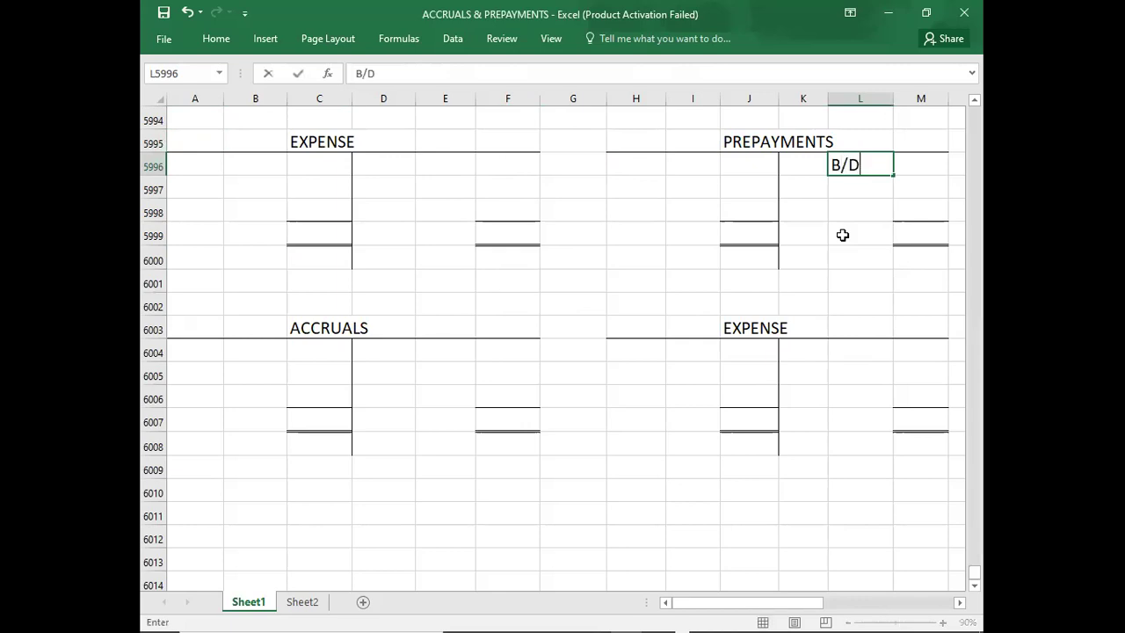
pyautogui.press('Tab')
pyautogui.write('5000')
pyautogui.press('Return')
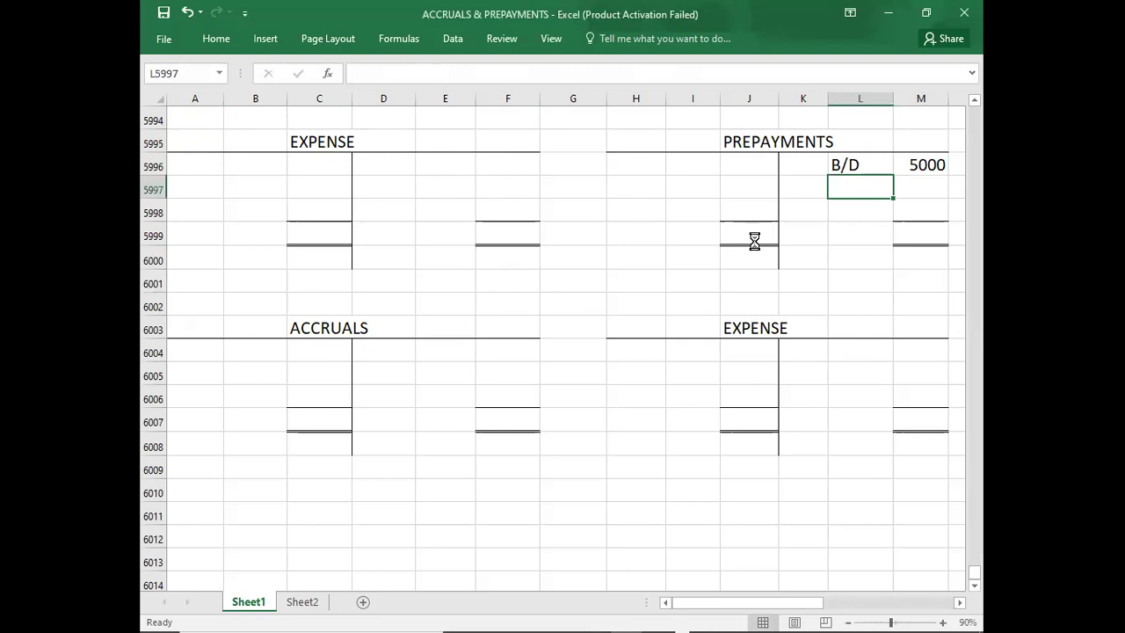
pyautogui.hotkey('ctrl', 'x')
pyautogui.hotkey('ctrl', 'z')
pyautogui.hotkey('ctrl', 'z')
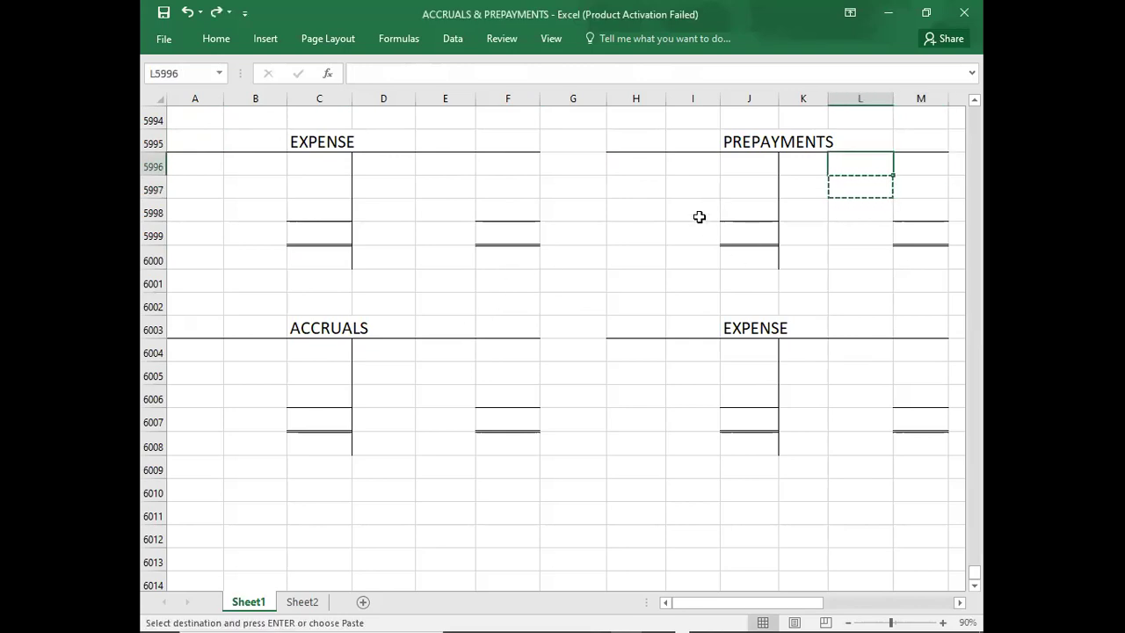
# Enter the opening balance B/D of 5000 on the debit side of the PREPAYMENTS account, in I5996:J5996.
pyautogui.click(691, 166)
pyautogui.write('B/D')
pyautogui.press('Tab')
pyautogui.write('5000')
pyautogui.press('Return')
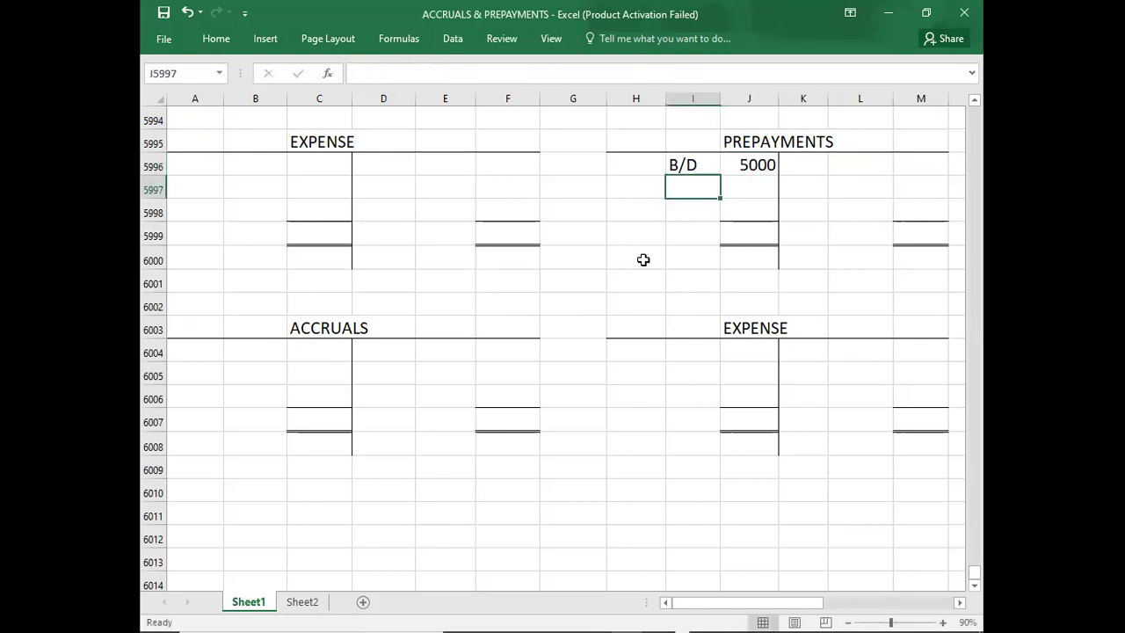
pyautogui.click(639, 262)
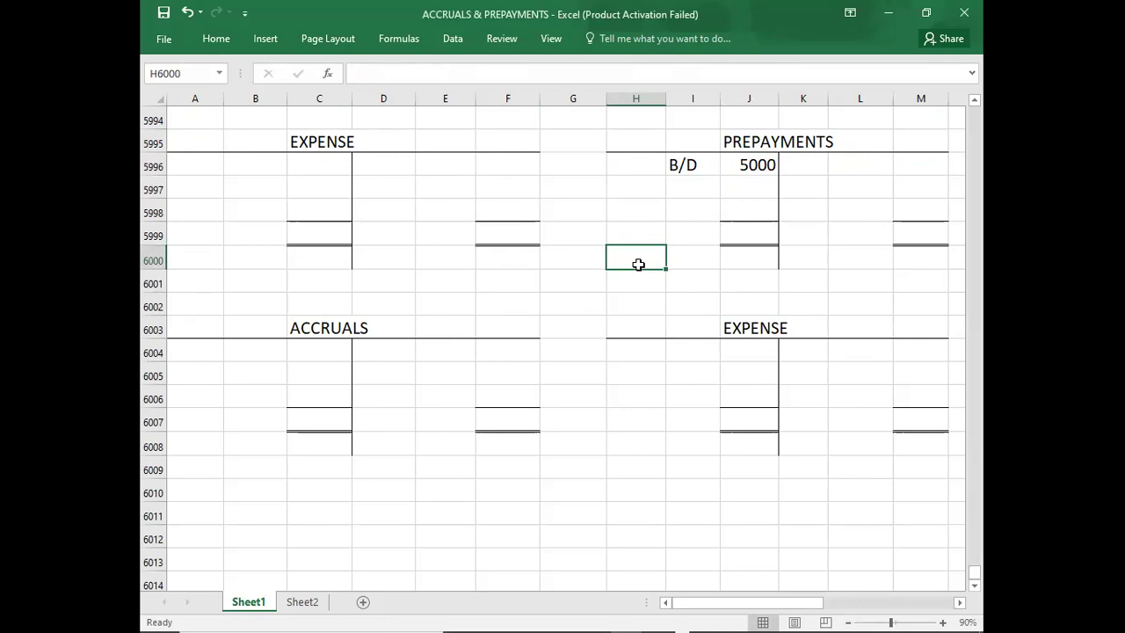
# Enter the opening balance B/D of 2000 on the credit side of the ACCRUALS account, in E6004:F6004.
pyautogui.click(427, 345)
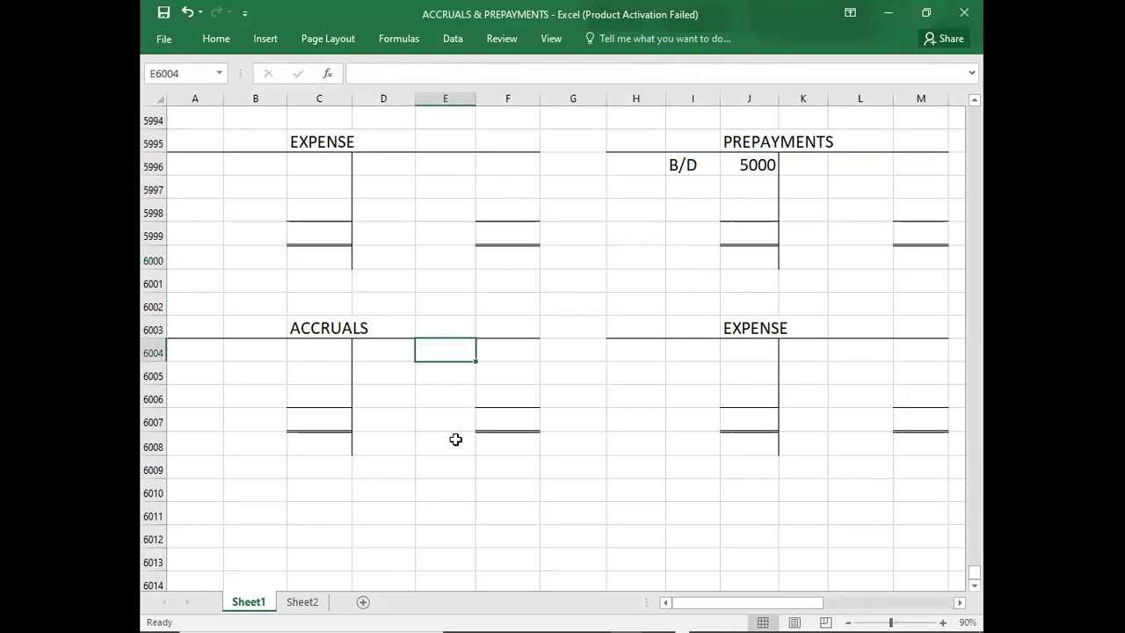
pyautogui.write('B/D')
pyautogui.press('Tab')
pyautogui.write('2000')
pyautogui.press('Return')
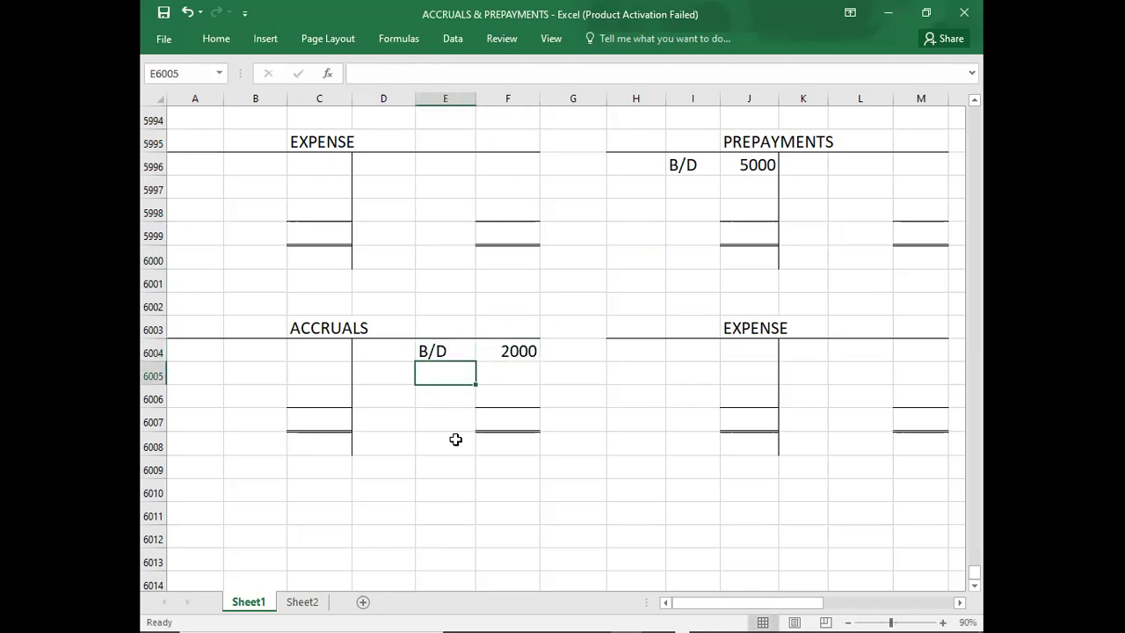
pyautogui.click(726, 173)
pyautogui.click(494, 355)
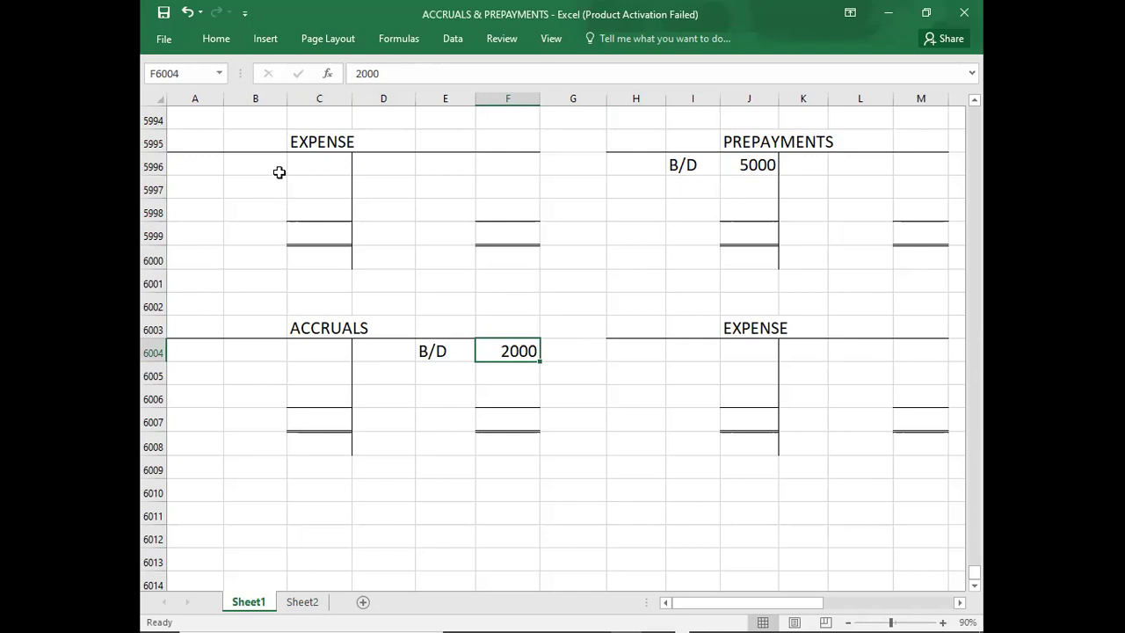
# Record CASH of 50000 on the debit side of the first EXPENSE account, in B5996:C5996.
pyautogui.click(259, 171)
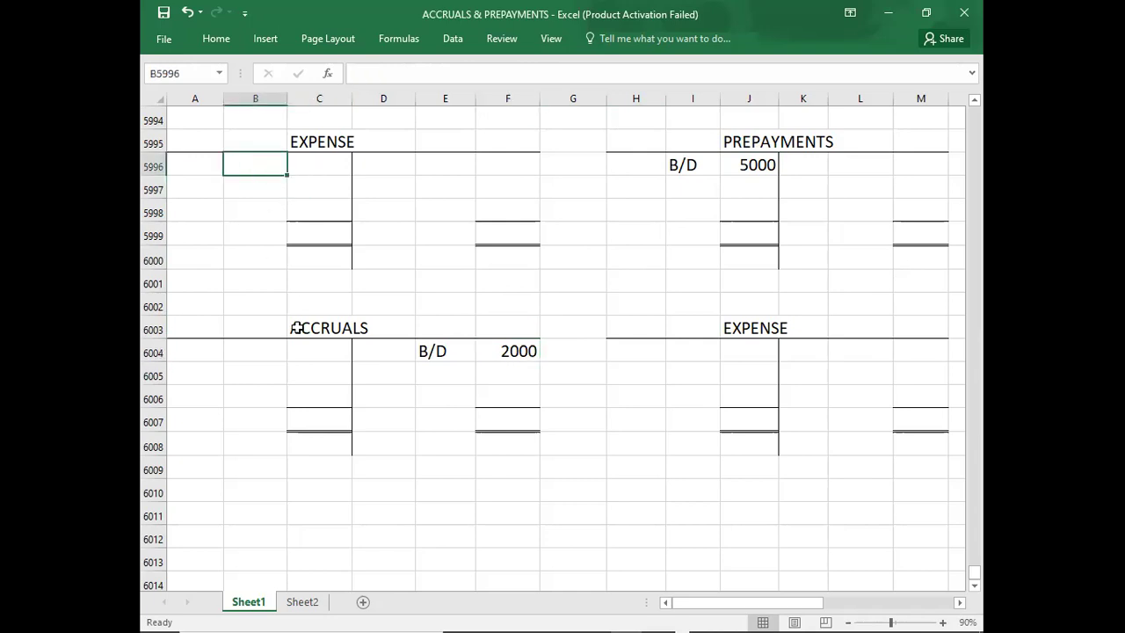
pyautogui.write('CASH')
pyautogui.press('Tab')
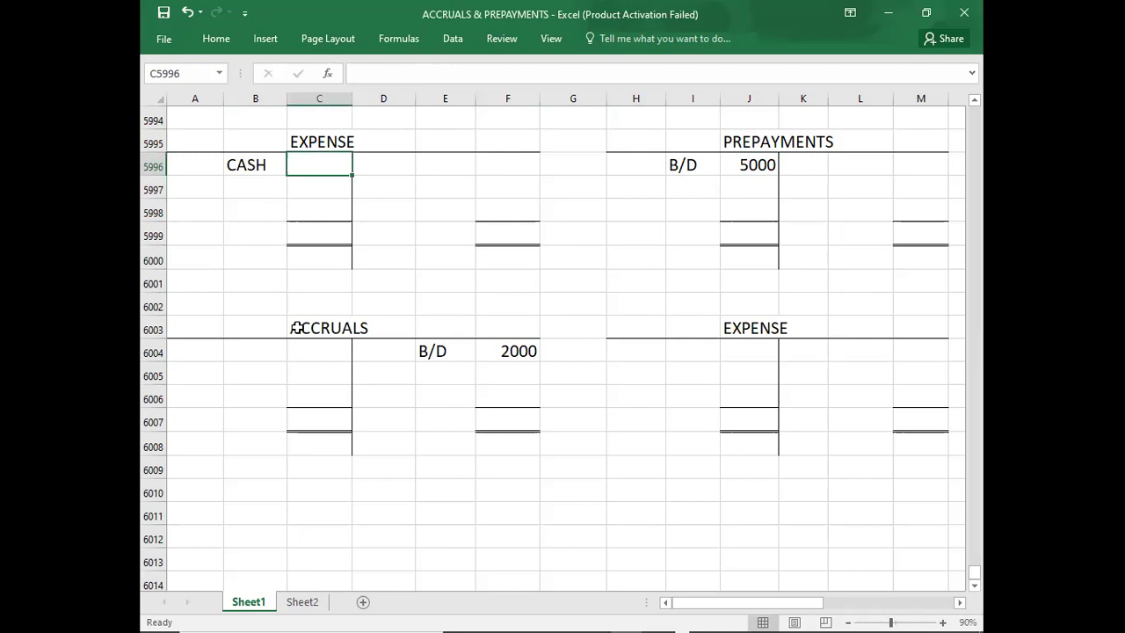
pyautogui.write('50000')
pyautogui.press('Return')
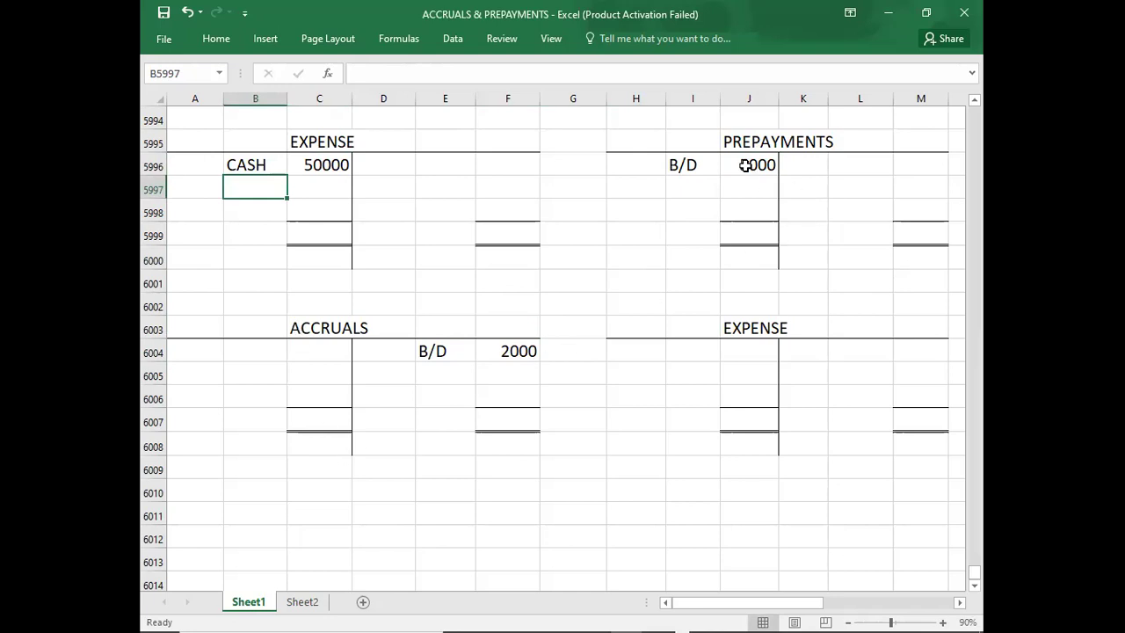
# Enter the closing balance C/D of 2000 on the credit side of the PREPAYMENTS account, in L5998:M5998.
pyautogui.click(840, 206)
pyautogui.write('C/D')
pyautogui.press('Tab')
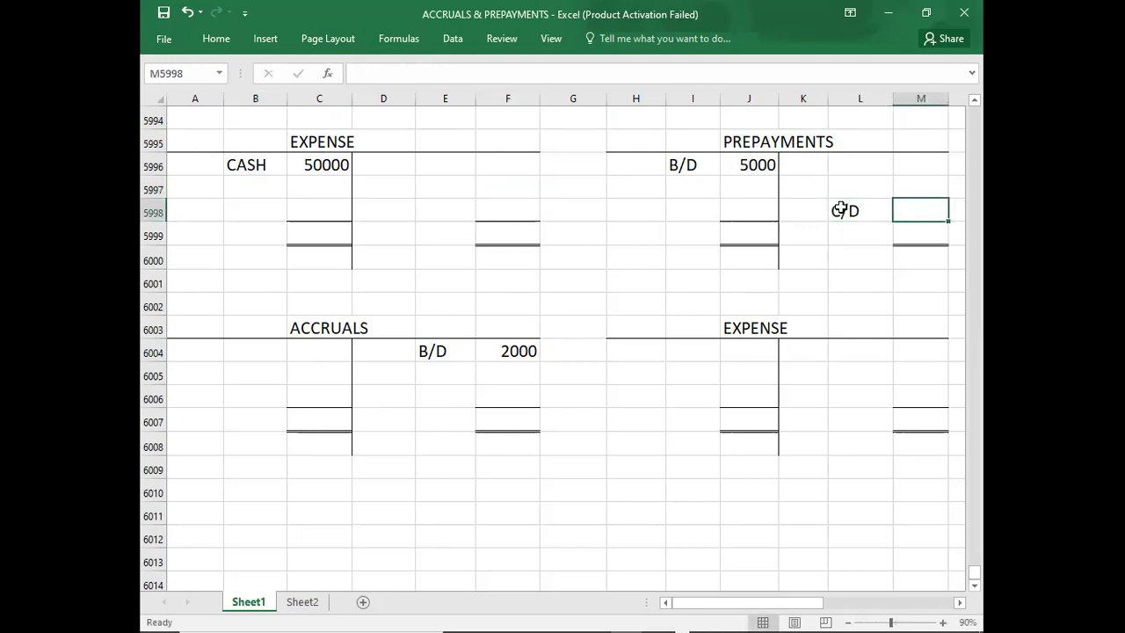
pyautogui.write('2000')
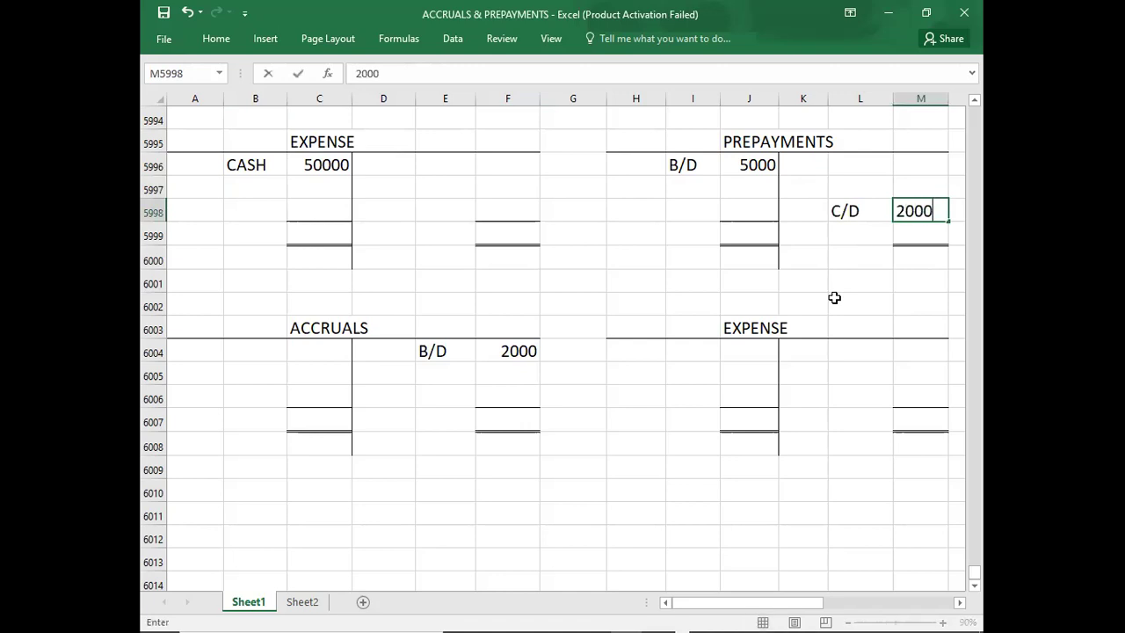
pyautogui.press('Return')
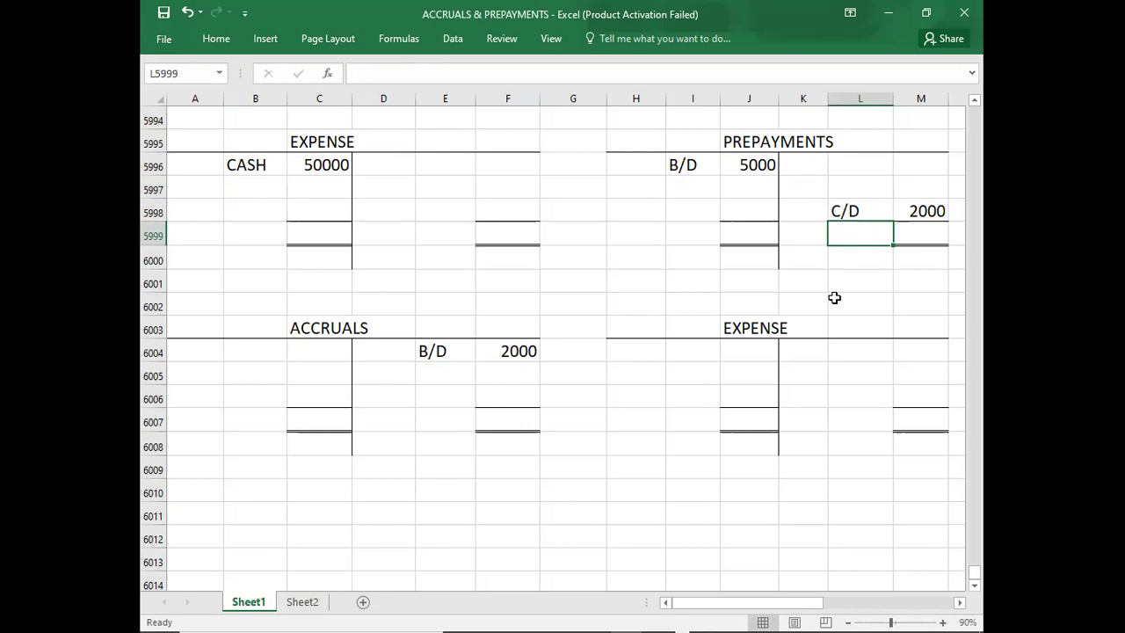
# Enter the closing balance C/D of 4000 on the debit side of the ACCRUALS account, in B6006:C6006.
pyautogui.click(254, 396)
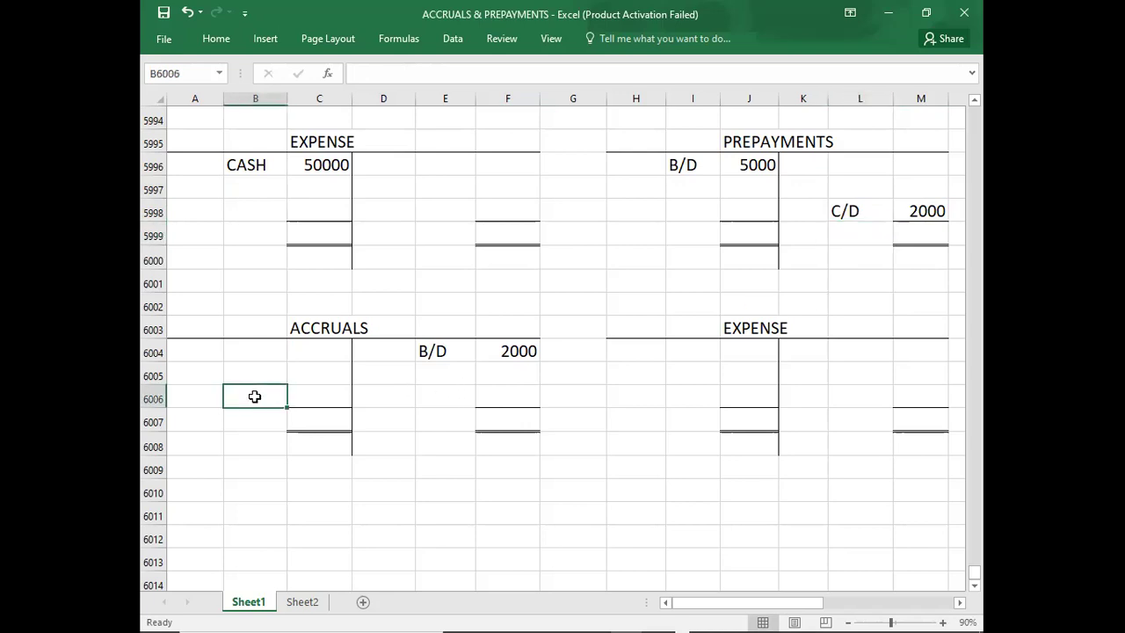
pyautogui.write('C/D')
pyautogui.press('Tab')
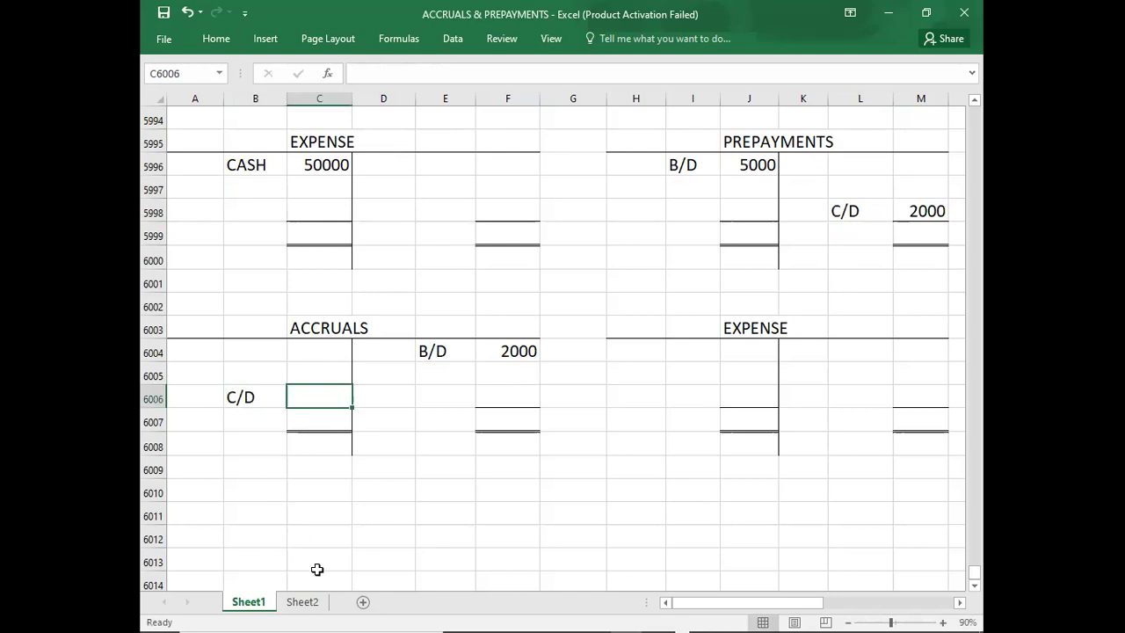
pyautogui.write('3')
pyautogui.press('BackSpace')
pyautogui.write('4')
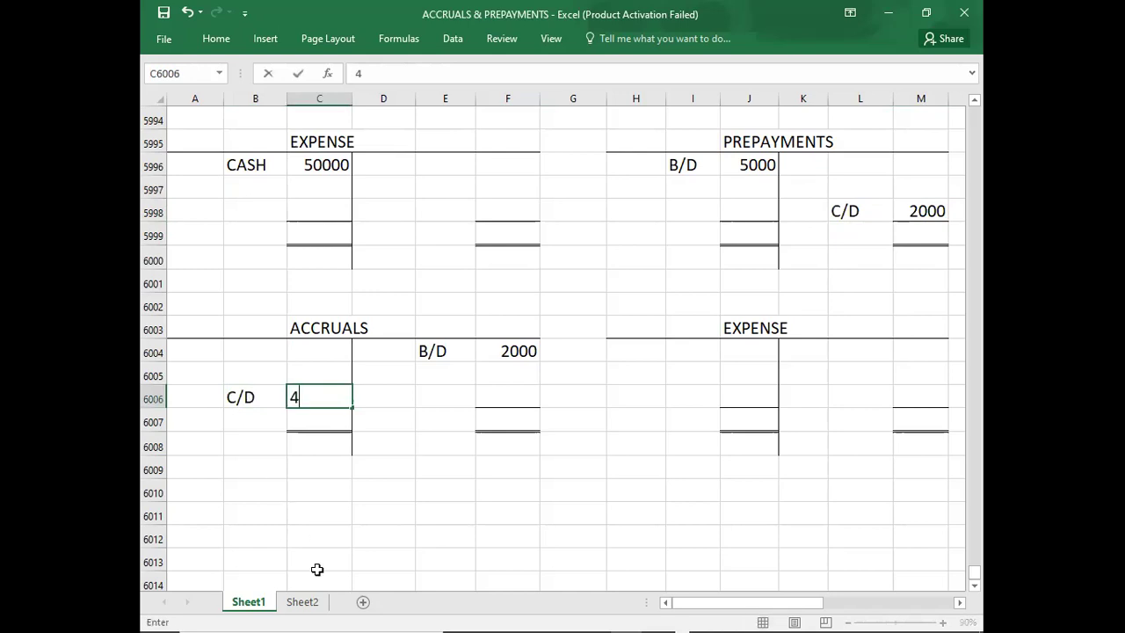
pyautogui.write('000')
pyautogui.press('Return')
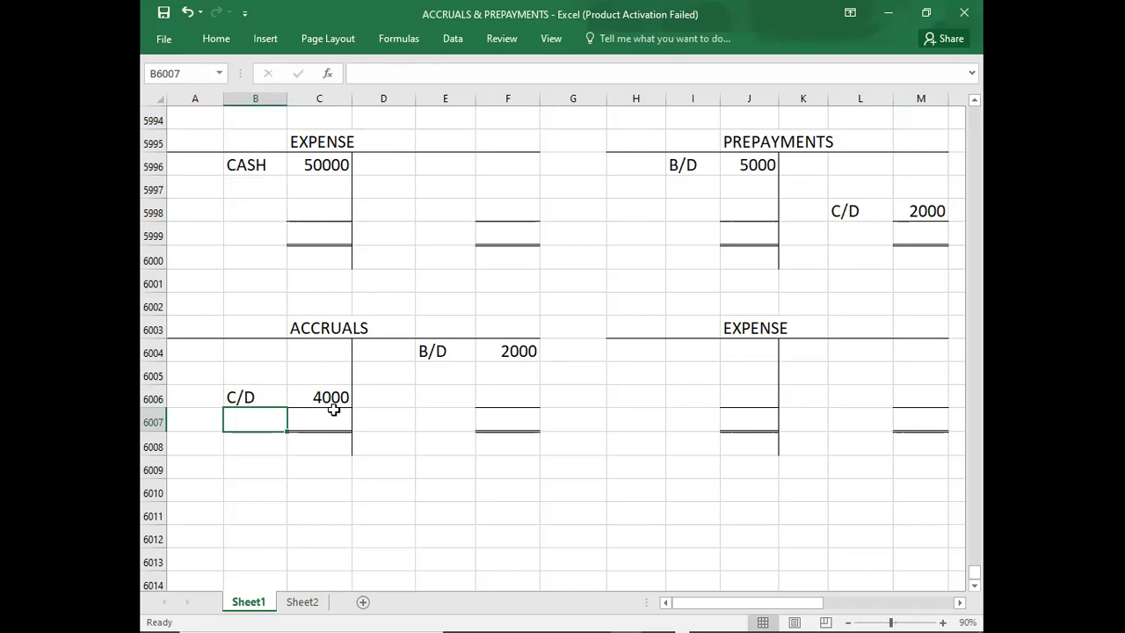
pyautogui.click(501, 464)
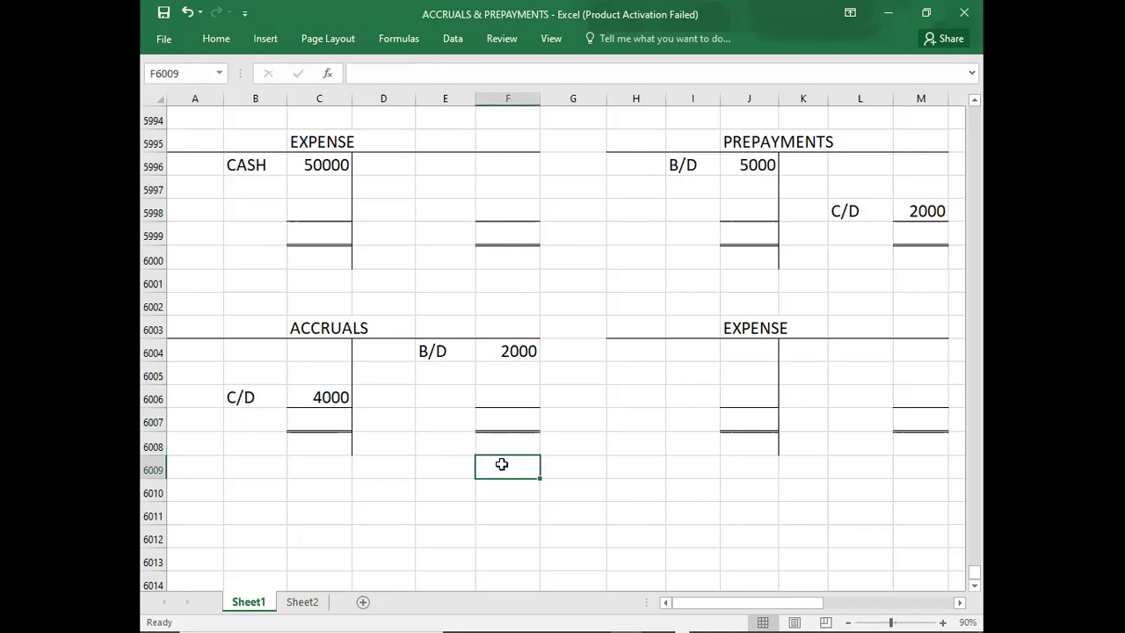
# Enter 5000 as the total on both sides of the PREPAYMENTS account, in J5999 and M5999.
pyautogui.click(726, 233)
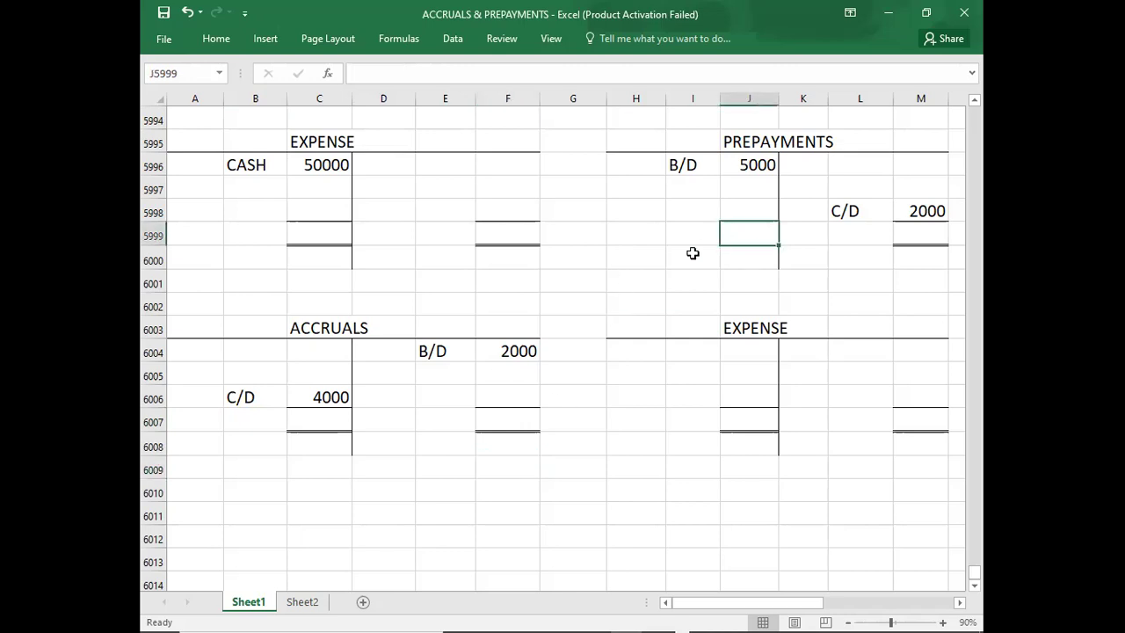
pyautogui.write('5000')
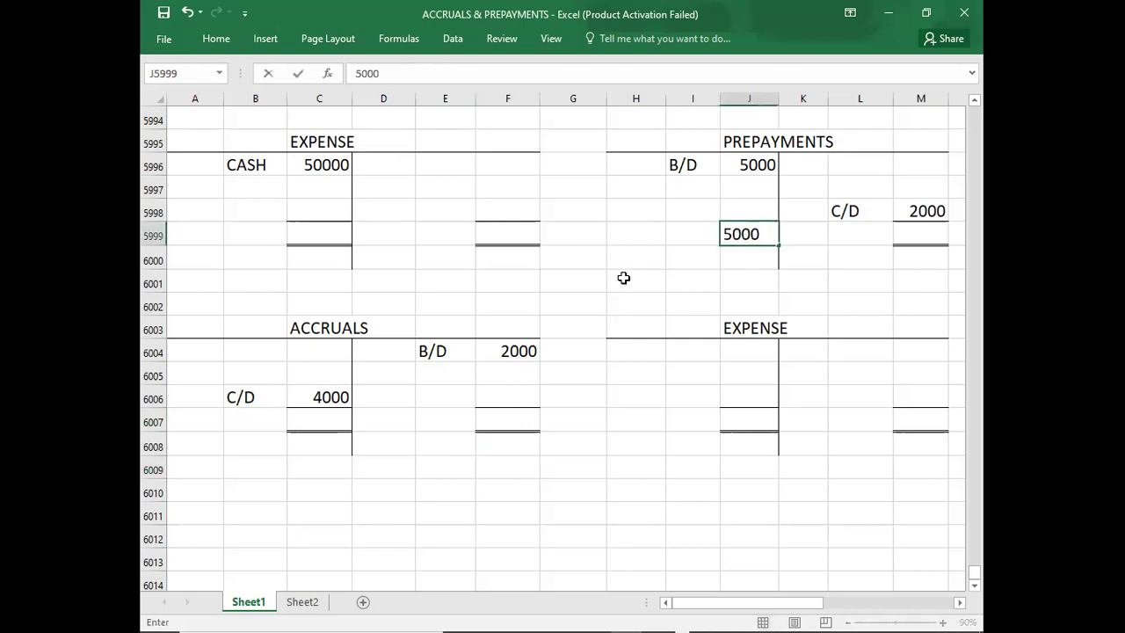
pyautogui.press('Right')
pyautogui.press('Right')
pyautogui.press('Right')
pyautogui.write('5000')
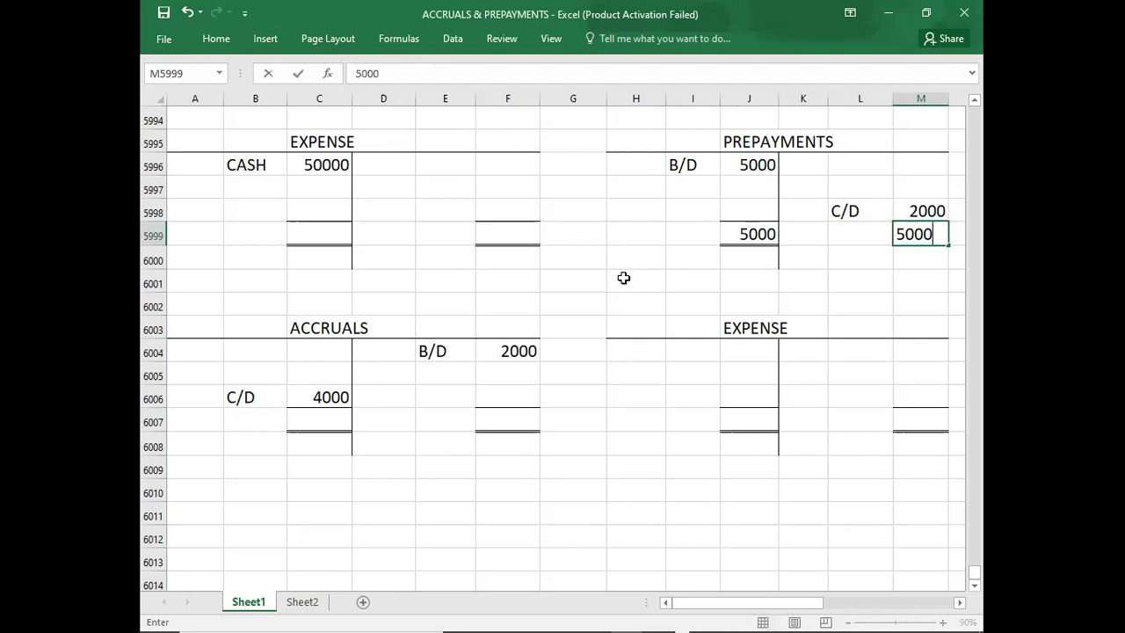
# Enter the balancing amount of 3000 on the credit side of the PREPAYMENTS account, in M5996.
pyautogui.press('Up')
pyautogui.press('Up')
pyautogui.press('Up')
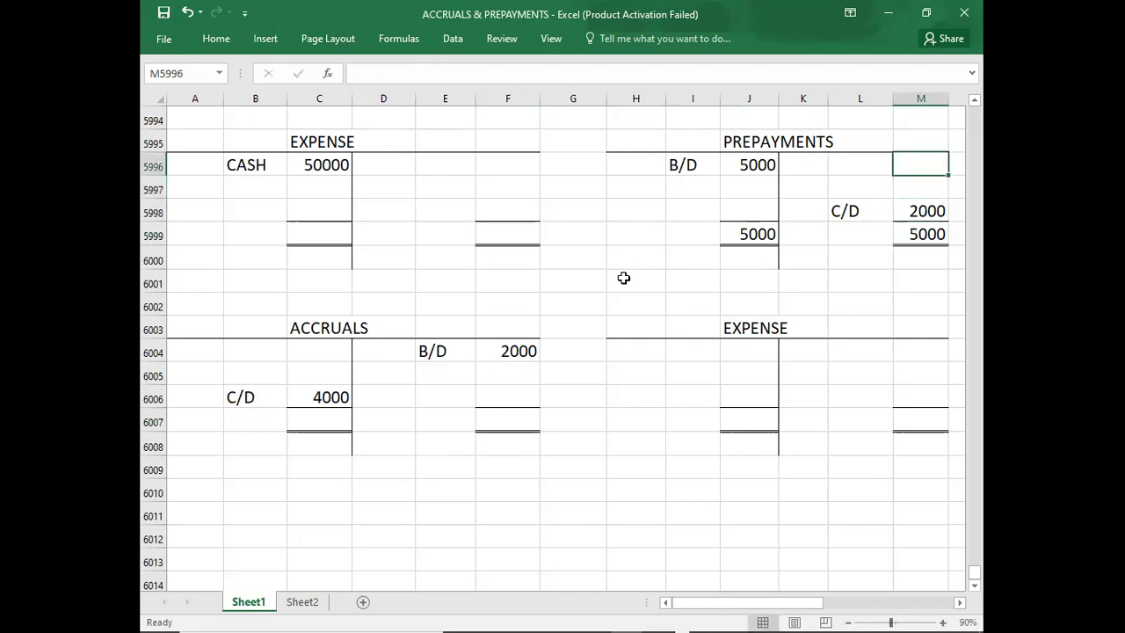
pyautogui.write('3000')
pyautogui.press('Left')
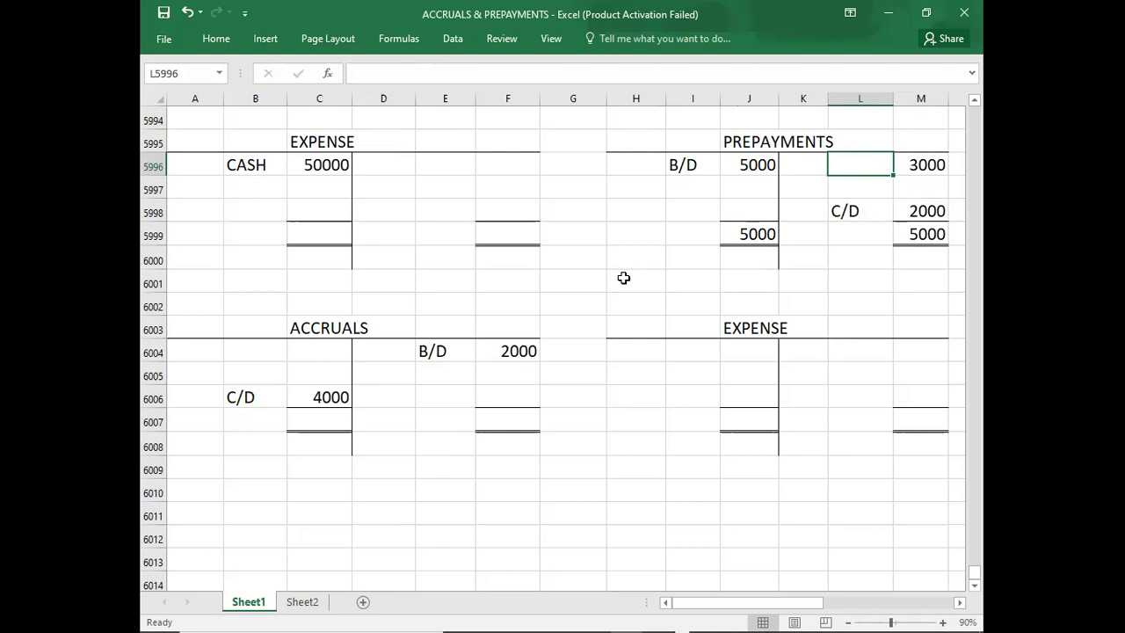
# Enter 3000 in C5997 on the debit side of the first EXPENSE account, below the CASH amount.
pyautogui.click(299, 188)
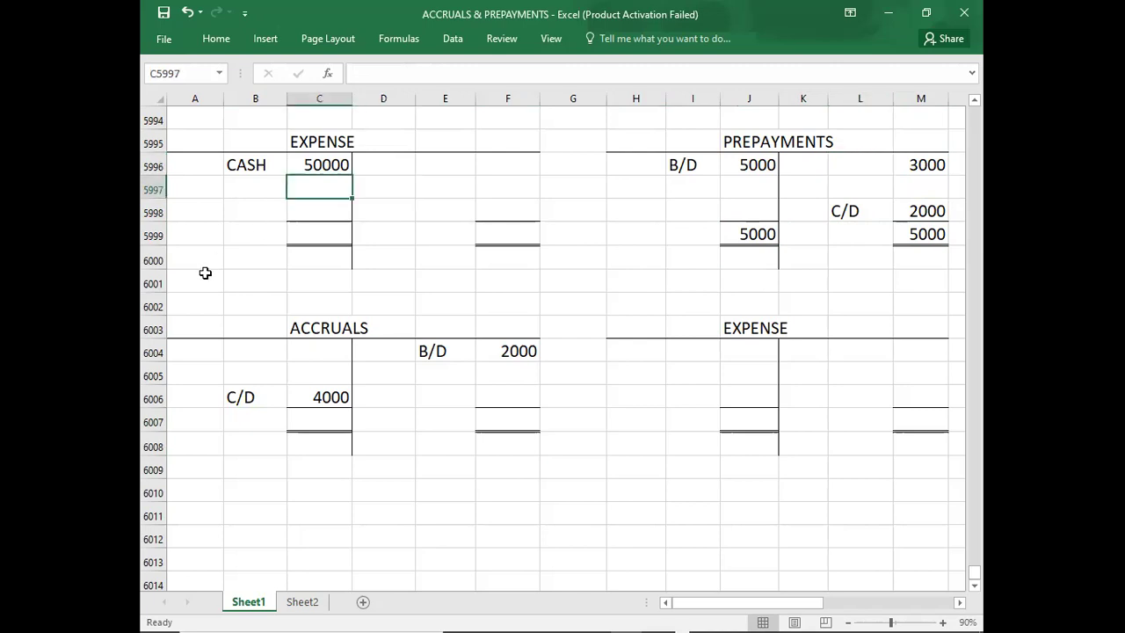
pyautogui.write('3000')
pyautogui.press('Return')
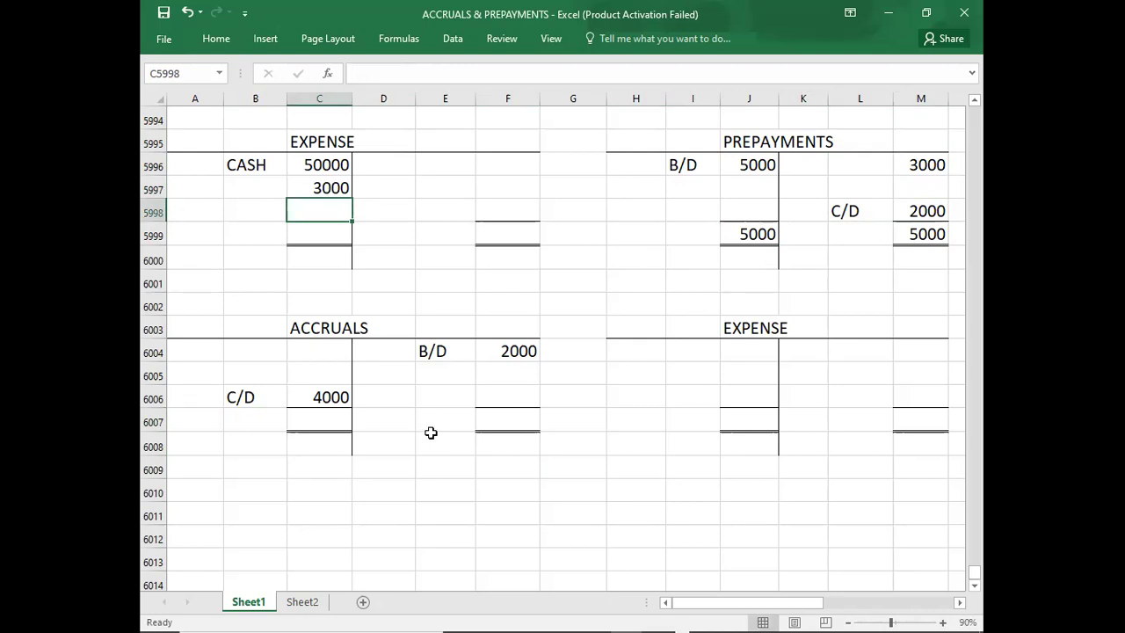
# Enter 4000 as the total on both sides of the ACCRUALS account, in C6007 and F6007.
pyautogui.moveTo(321, 420); pyautogui.dragTo(325, 500)
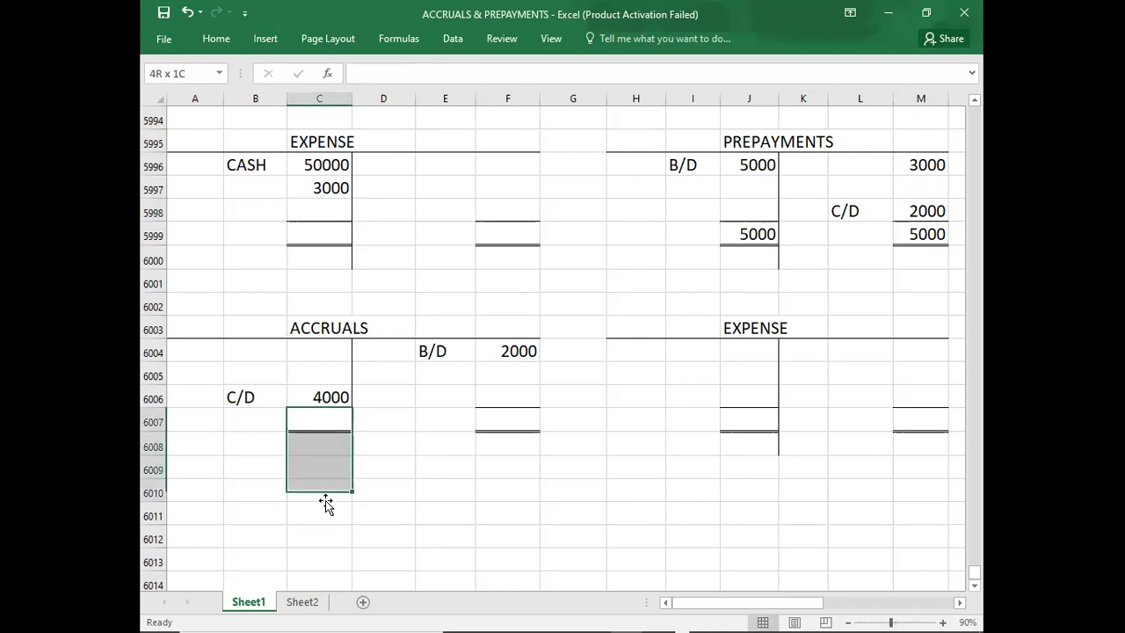
pyautogui.write('4000')
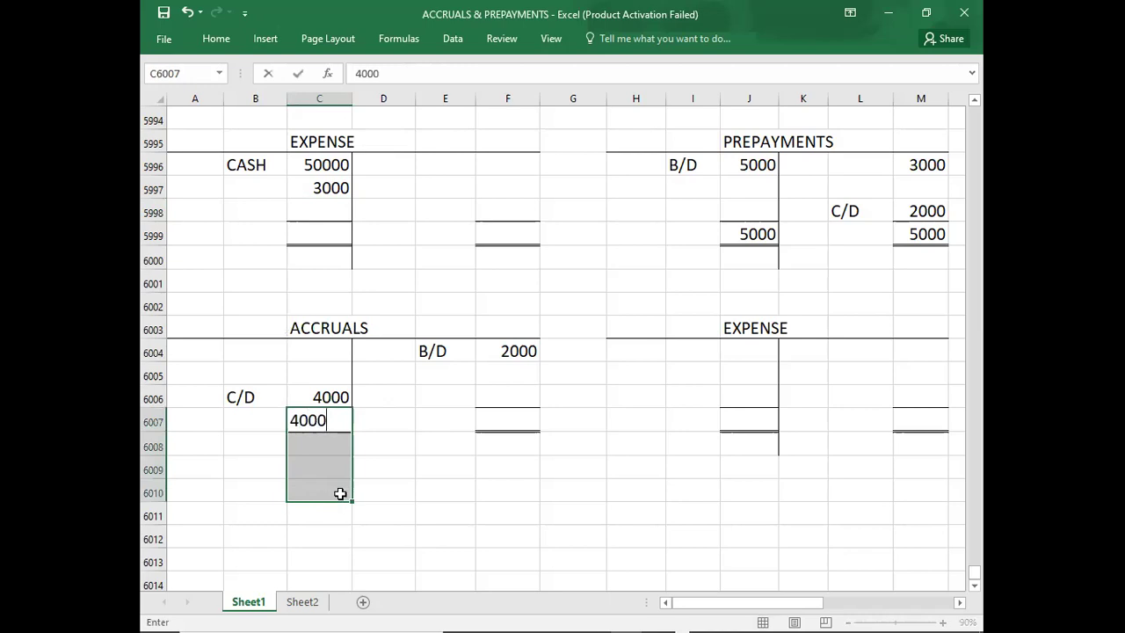
pyautogui.click(522, 422)
pyautogui.write('4000')
# Enter the balancing amount of 2000 on the credit side of the ACCRUALS account, in F6006.
pyautogui.press('Up')
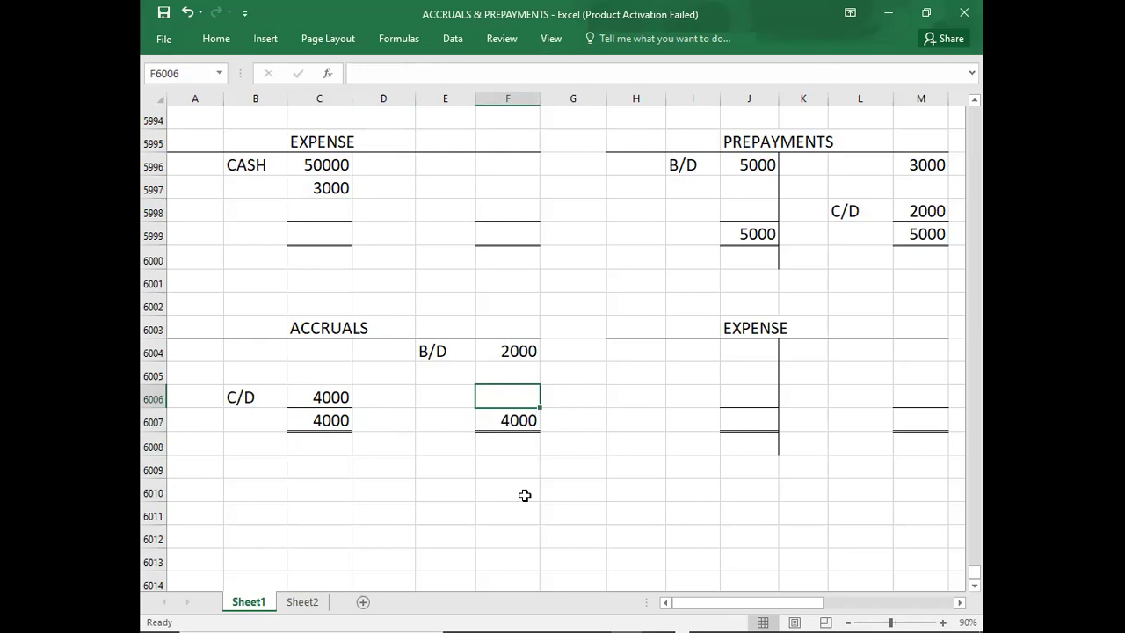
pyautogui.write('2000')
pyautogui.press('Left')
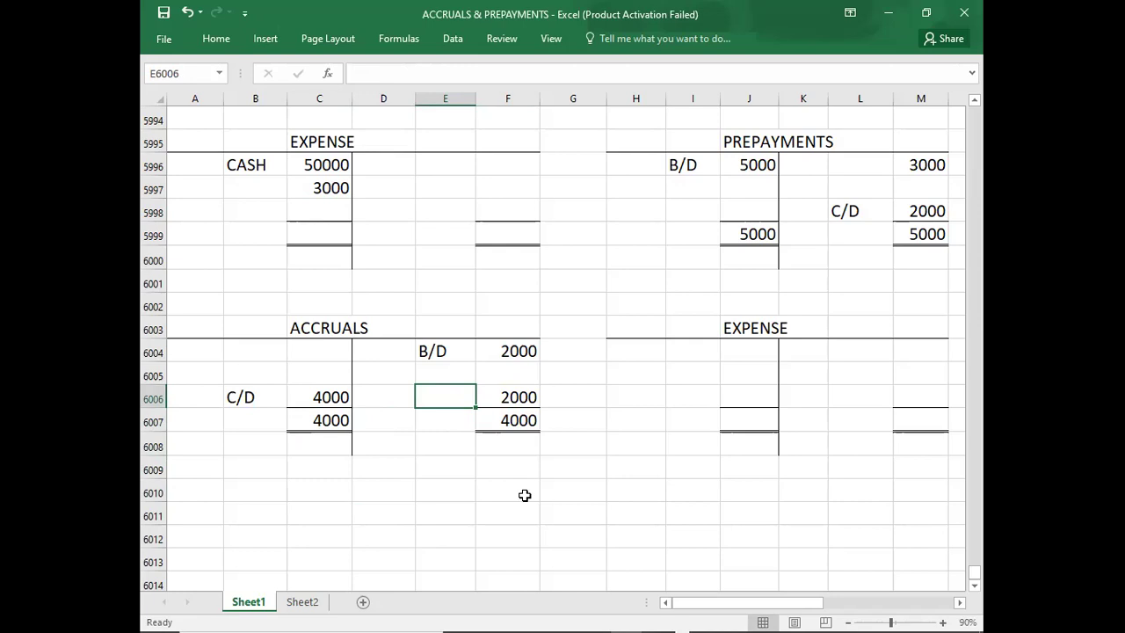
# Enter the accruals amount of 2000 in C5998 on the debit side of the first EXPENSE account.
pyautogui.click(298, 400)
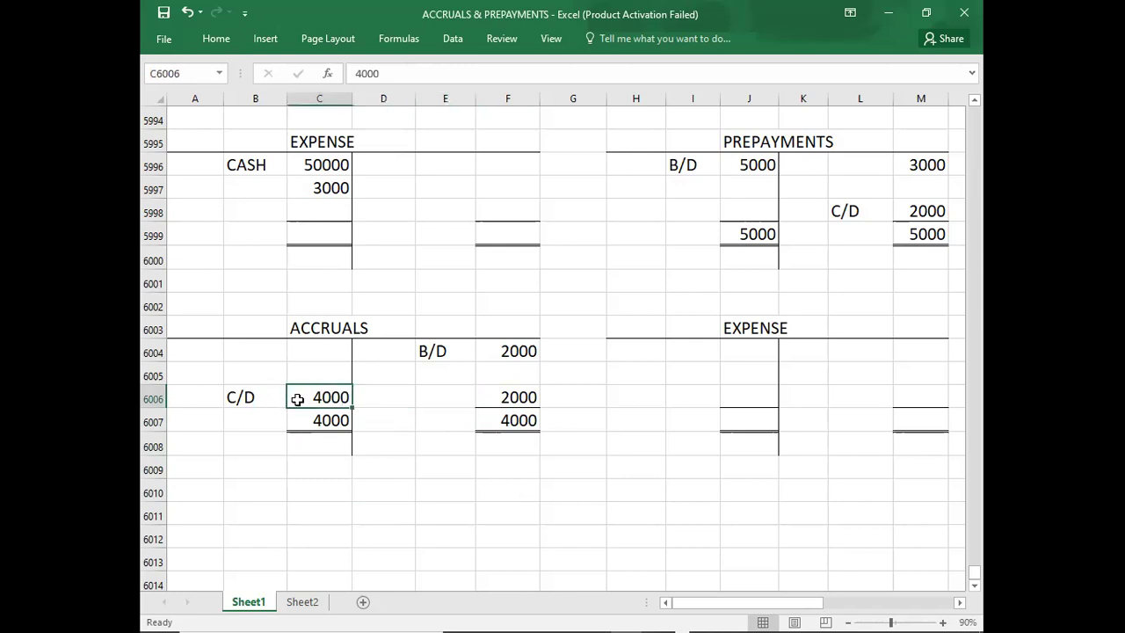
pyautogui.click(302, 213)
pyautogui.write('2000')
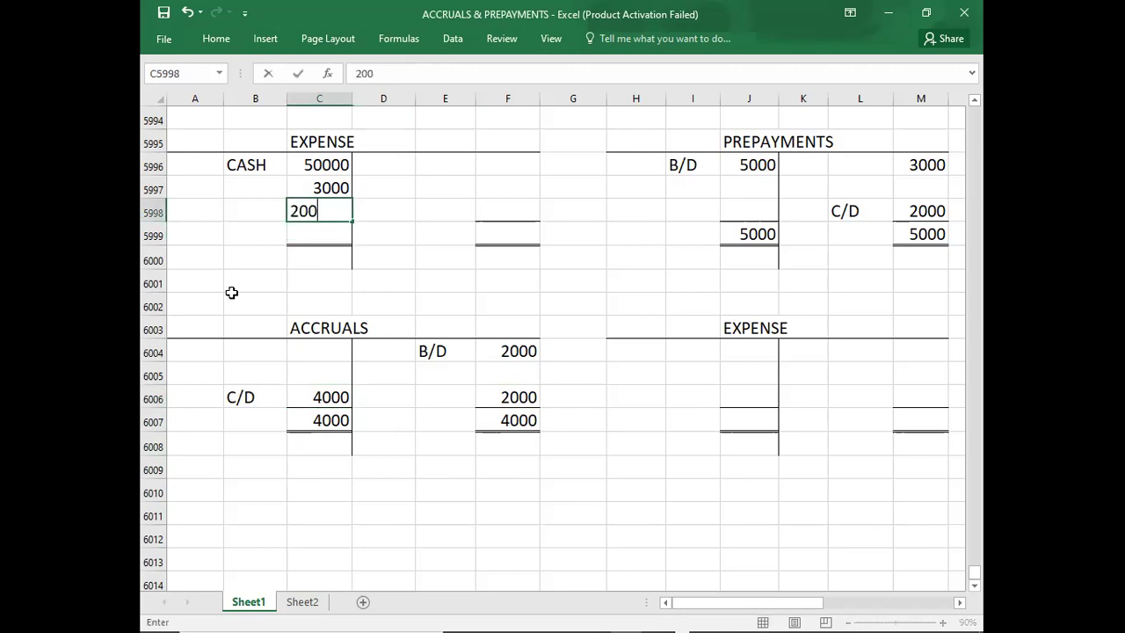
pyautogui.press('Return')
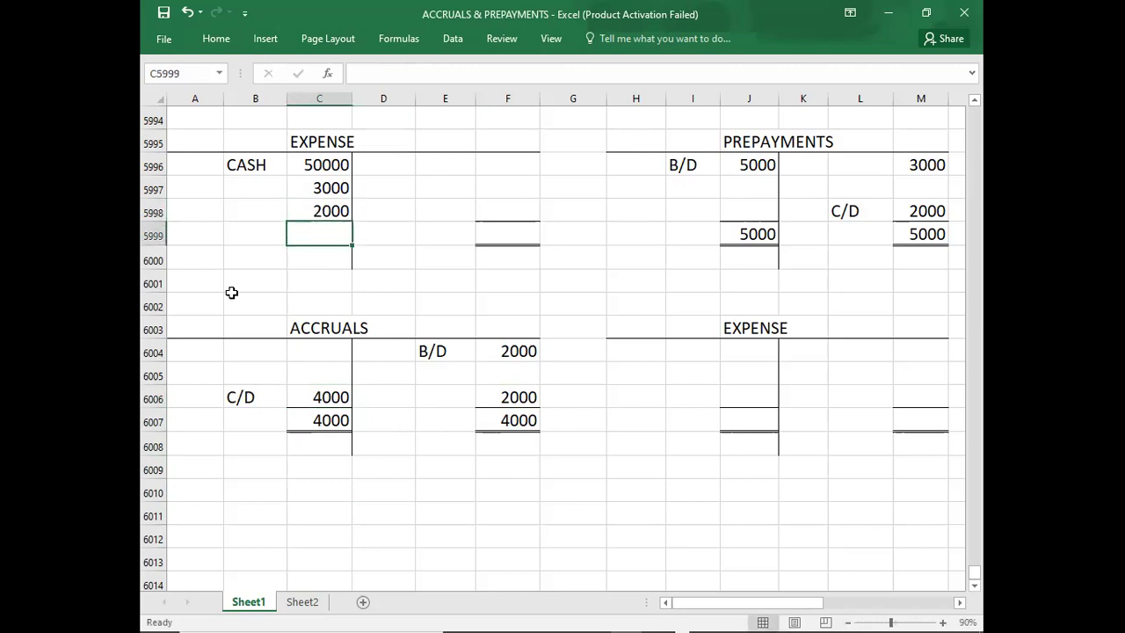
# Enter 55000 as the total on both sides of the first EXPENSE account, in C5999 and F5999.
pyautogui.press('Up')
pyautogui.press('Up')
pyautogui.press('Up')
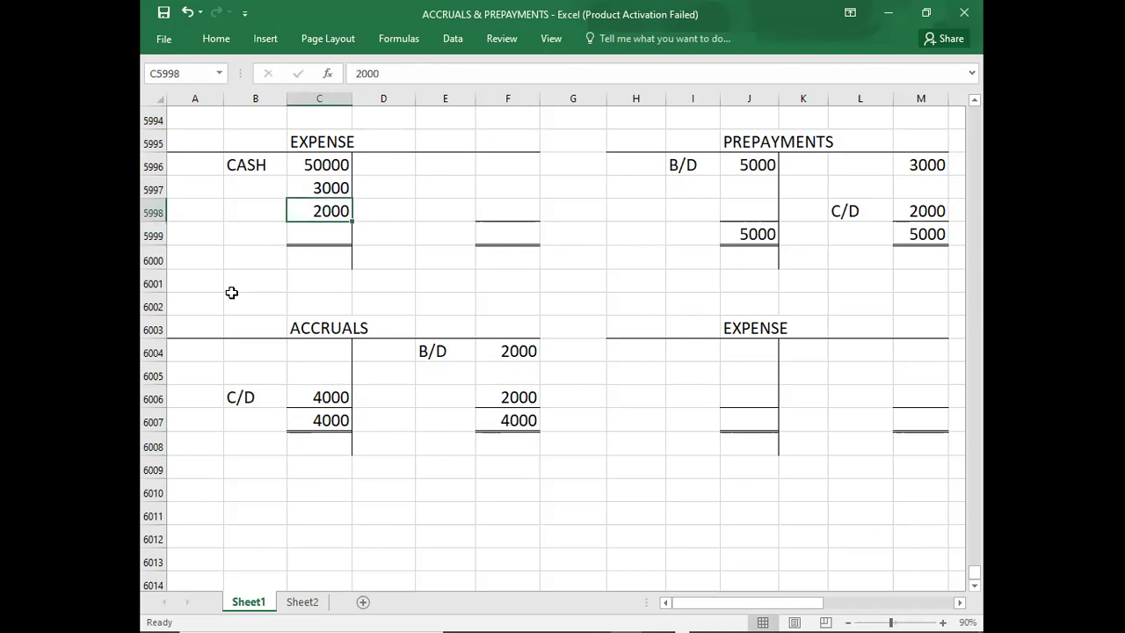
pyautogui.hotkey('shift', 'Down')
pyautogui.hotkey('shift', 'Down')
pyautogui.press('Down')
pyautogui.press('Down')
pyautogui.press('Down')
pyautogui.write('55000')
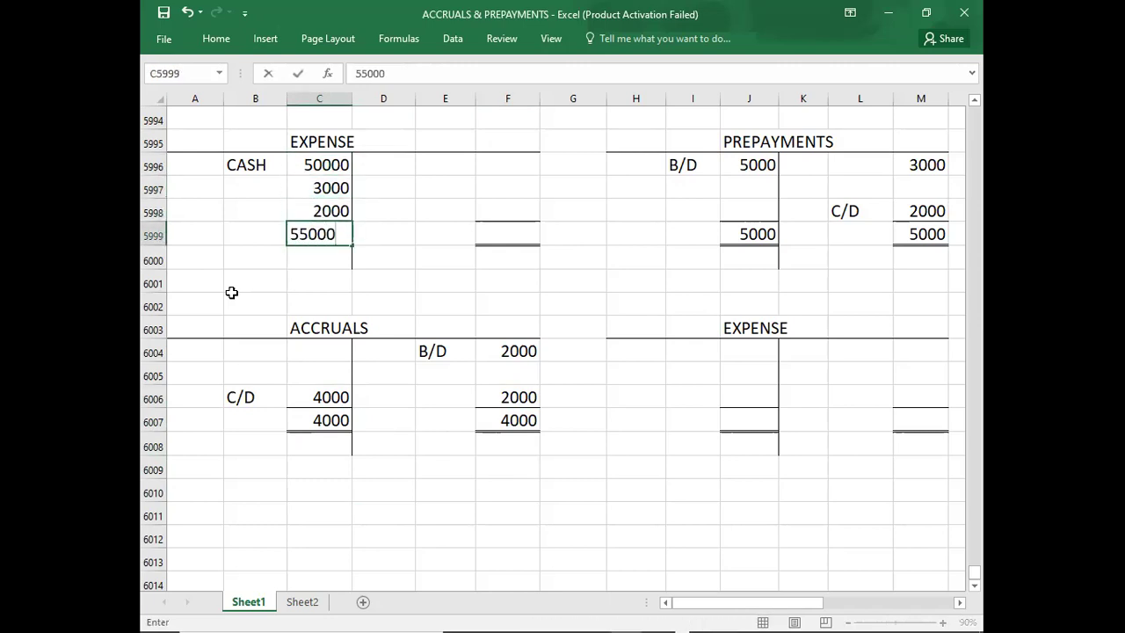
pyautogui.press('Right')
pyautogui.press('Right')
pyautogui.press('Right')
pyautogui.write('55000')
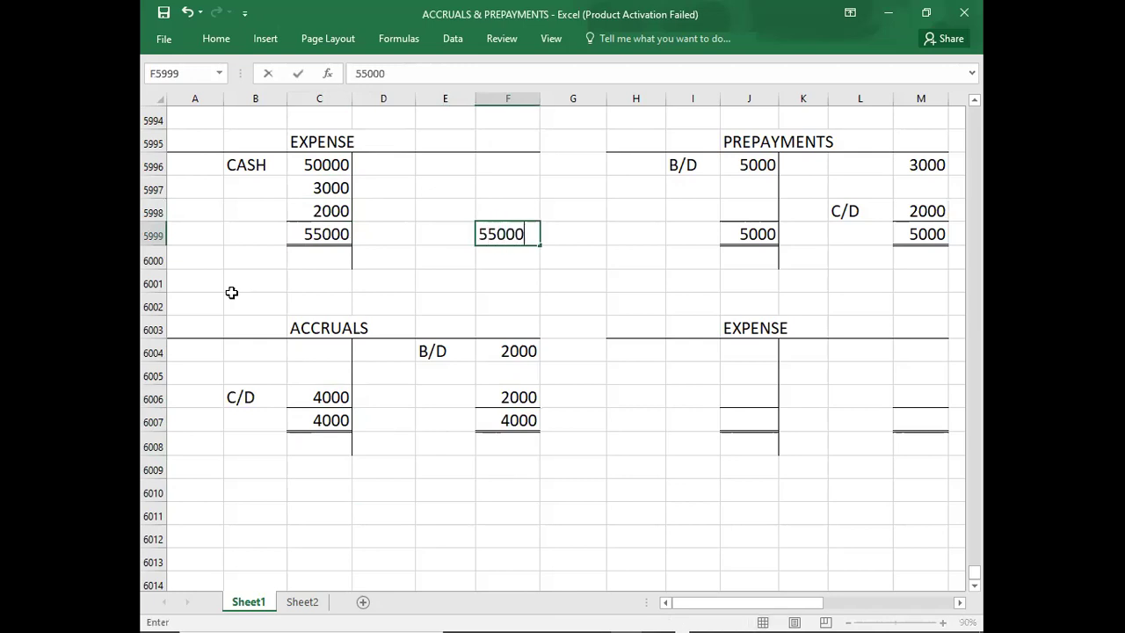
# Enter the I.S. transfer of 55000 on the credit side of the first EXPENSE account, in E5997:F5997.
pyautogui.press('Up')
pyautogui.press('Up')
pyautogui.write('50')
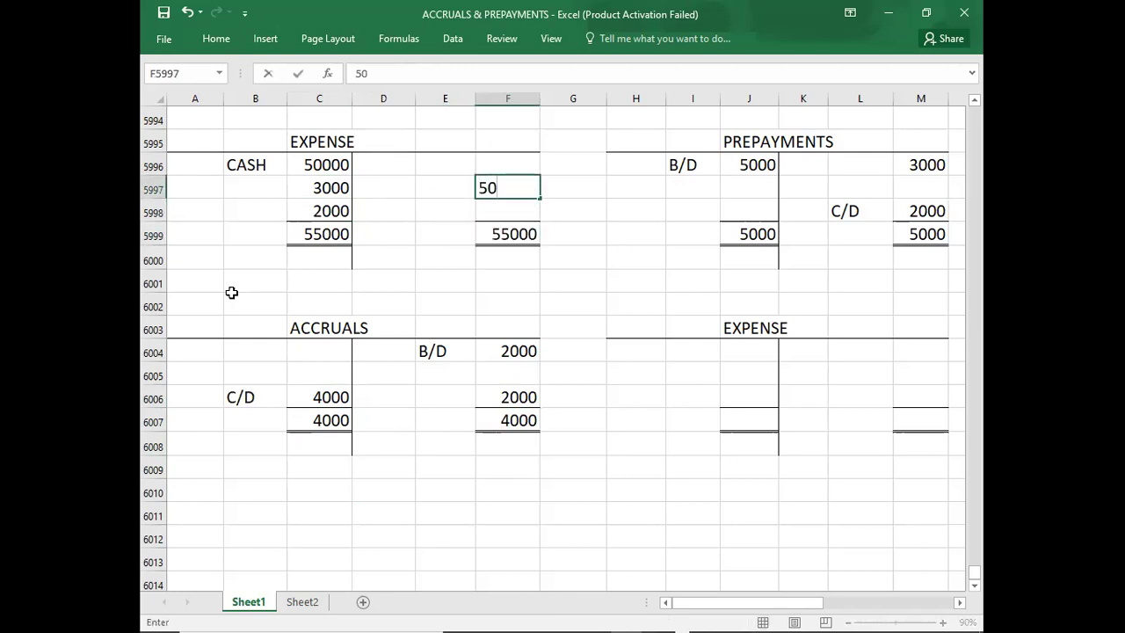
pyautogui.press('BackSpace')
pyautogui.write('5000')
pyautogui.press('Left')
pyautogui.write('I.S.')
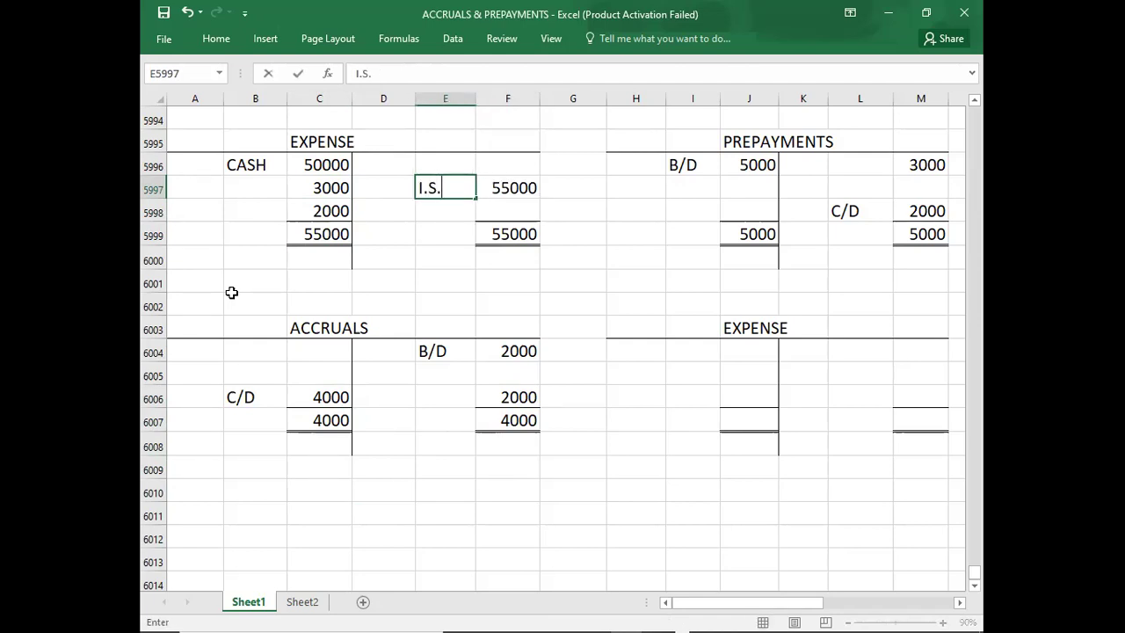
pyautogui.press('Return')
pyautogui.press('Down')
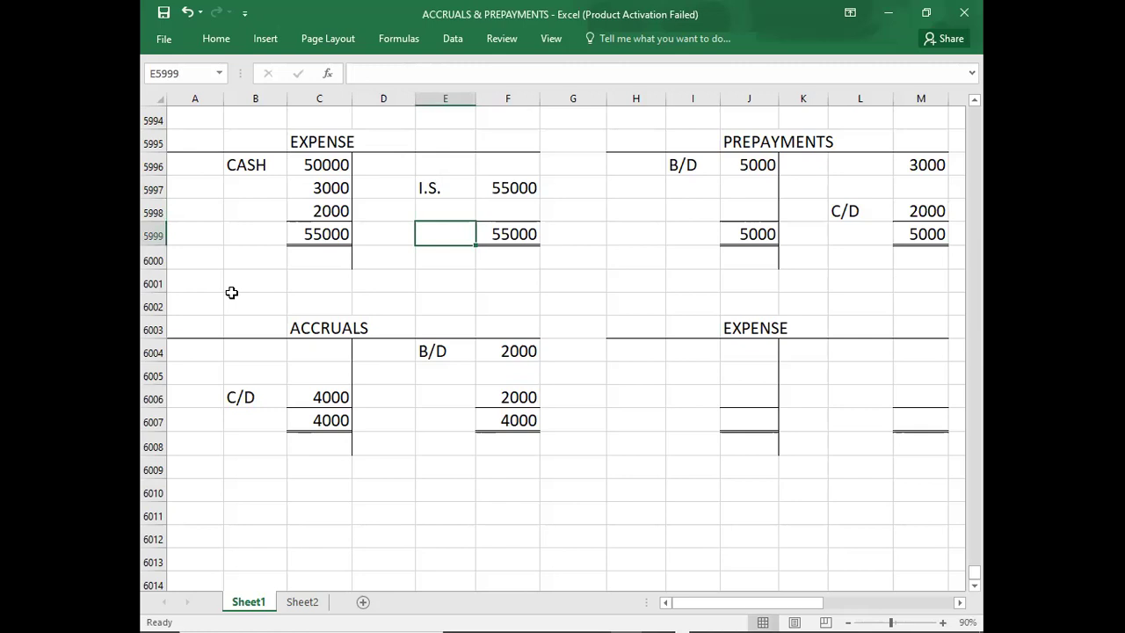
# Bring down the ACCRUALS balance B/D of 4000 on the credit side, in E6008:F6008.
pyautogui.click(439, 436)
pyautogui.write('B/D')
pyautogui.press('Tab')
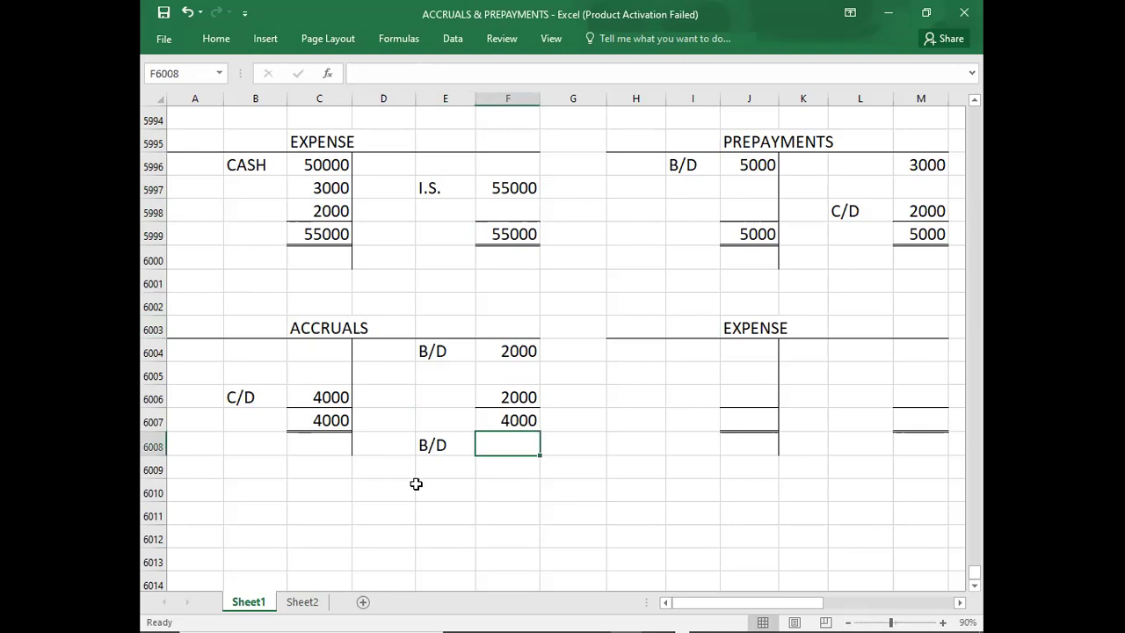
pyautogui.write('4000')
pyautogui.press('Return')
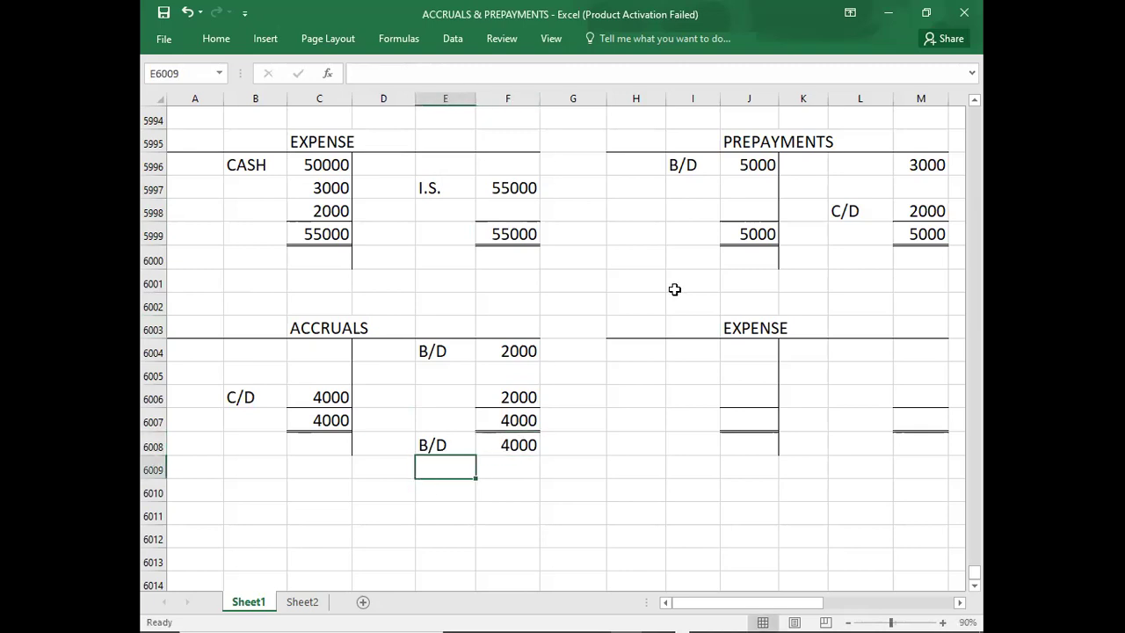
# Bring down the PREPAYMENTS balance B/D of 2000 on the debit side, in I6000:J6000.
pyautogui.click(690, 261)
pyautogui.write('B/D')
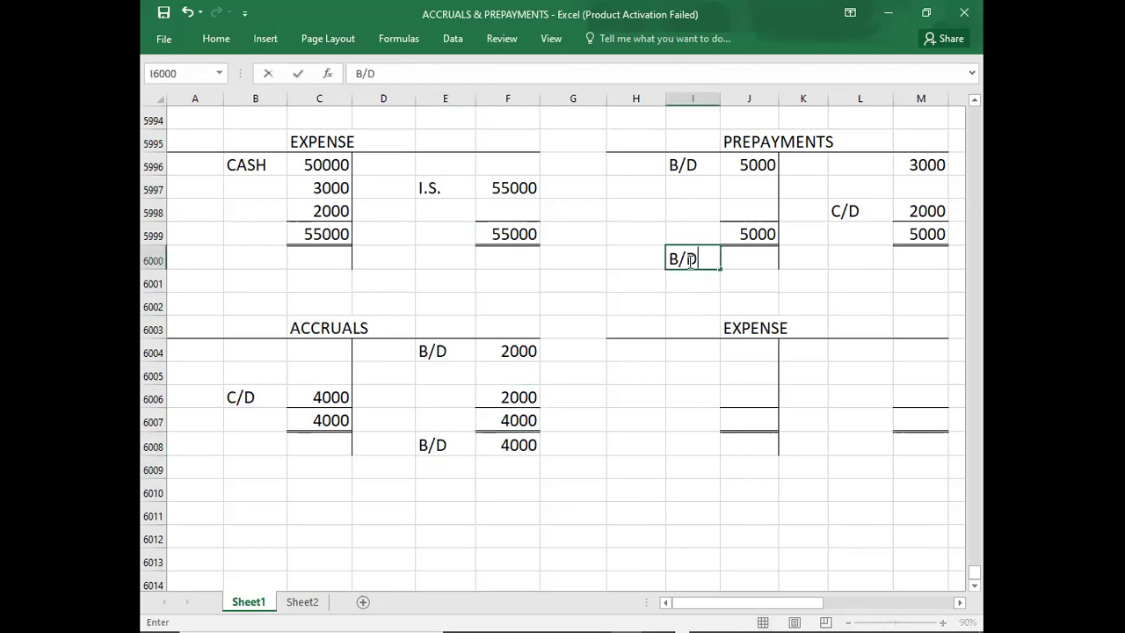
pyautogui.write('200')
pyautogui.press('BackSpace')
pyautogui.press('BackSpace')
pyautogui.press('BackSpace')
pyautogui.press('Tab')
pyautogui.write('2000')
pyautogui.hotkey('ctrl', 'Return')
pyautogui.press('Return')
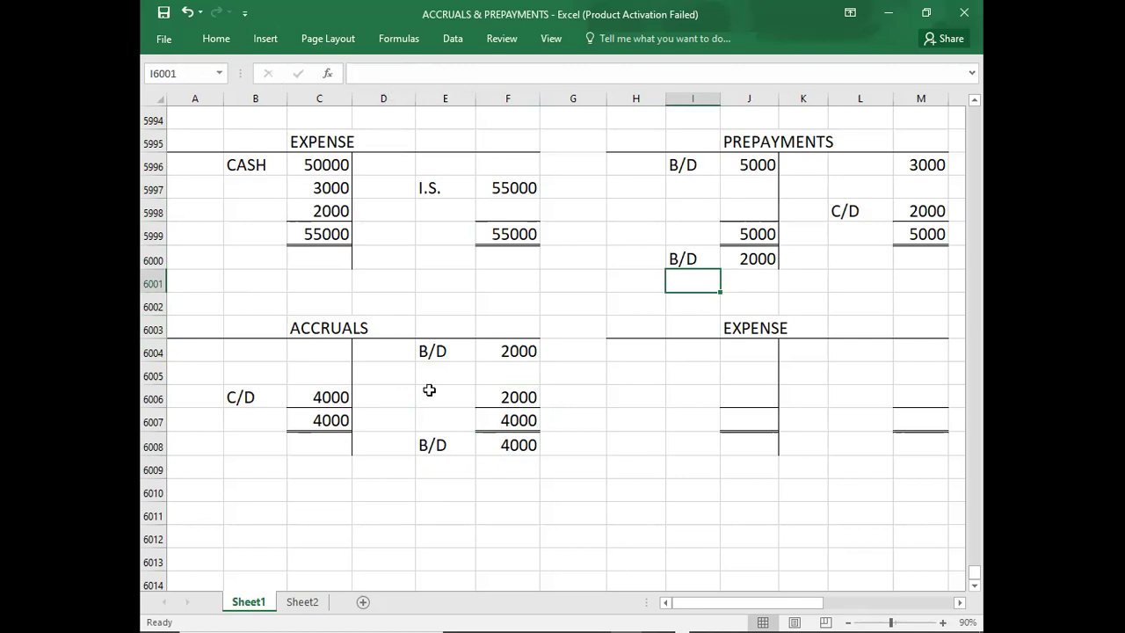
# Enter the prepayment opening balance B/D of 5000 on the debit side of the second EXPENSE account, in I6004:J6004.
pyautogui.click(693, 354)
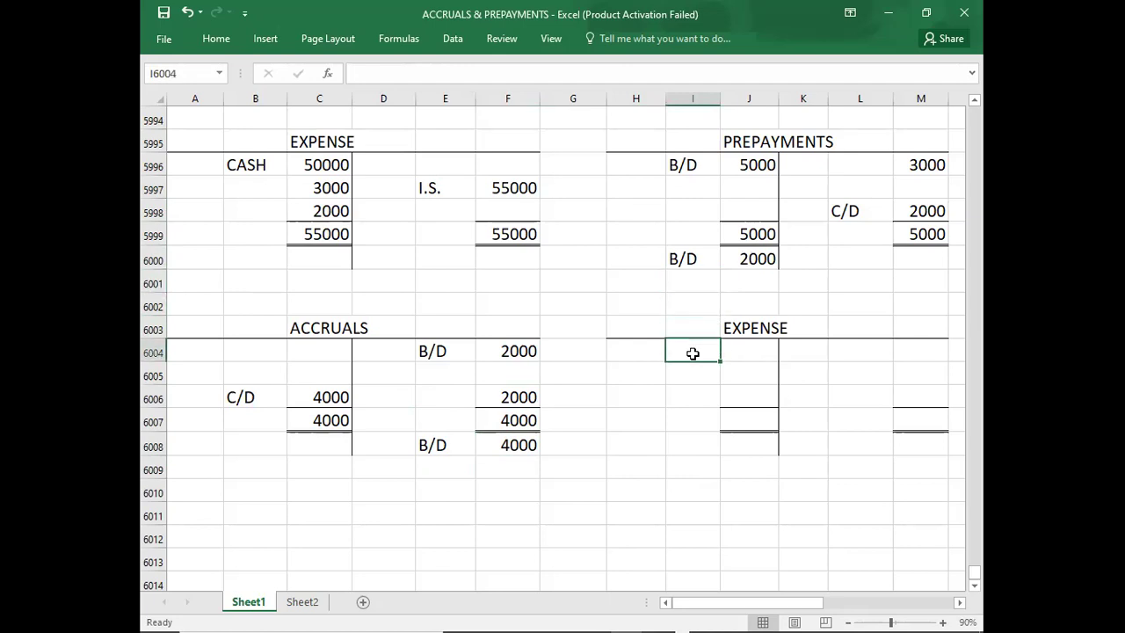
pyautogui.write('B/D')
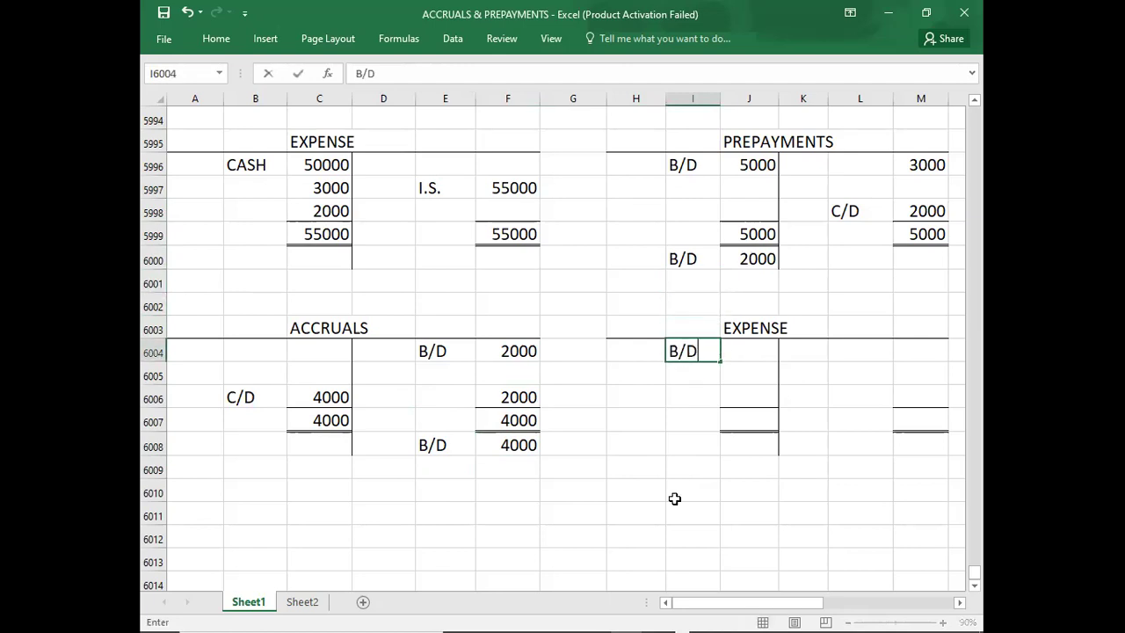
pyautogui.press('Tab')
pyautogui.write('5000')
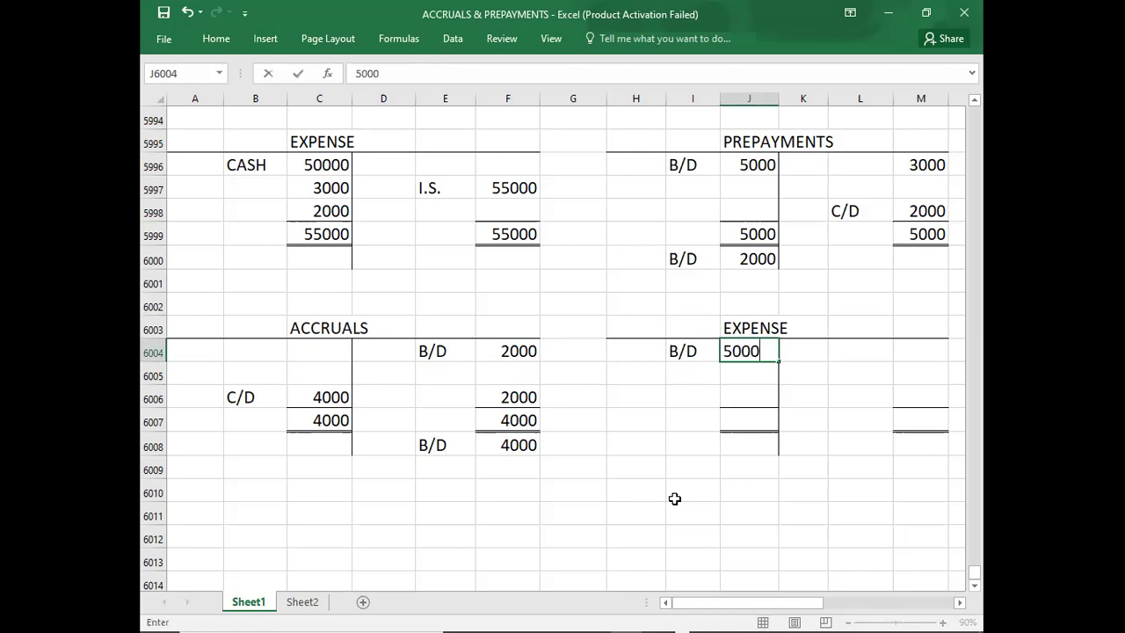
# Enter the accrual opening balance B/D of 2000 on the credit side of the second EXPENSE account, in L6004:M6004.
pyautogui.press('Tab')
pyautogui.press('Tab')
pyautogui.write('B/D')
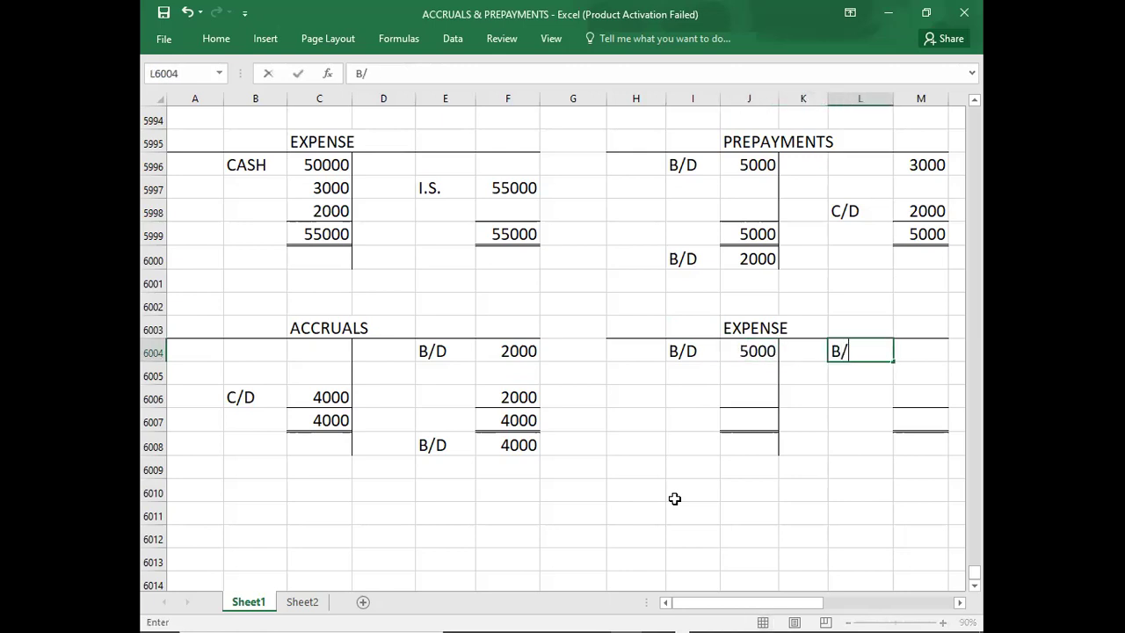
pyautogui.press('Tab')
pyautogui.write('2000')
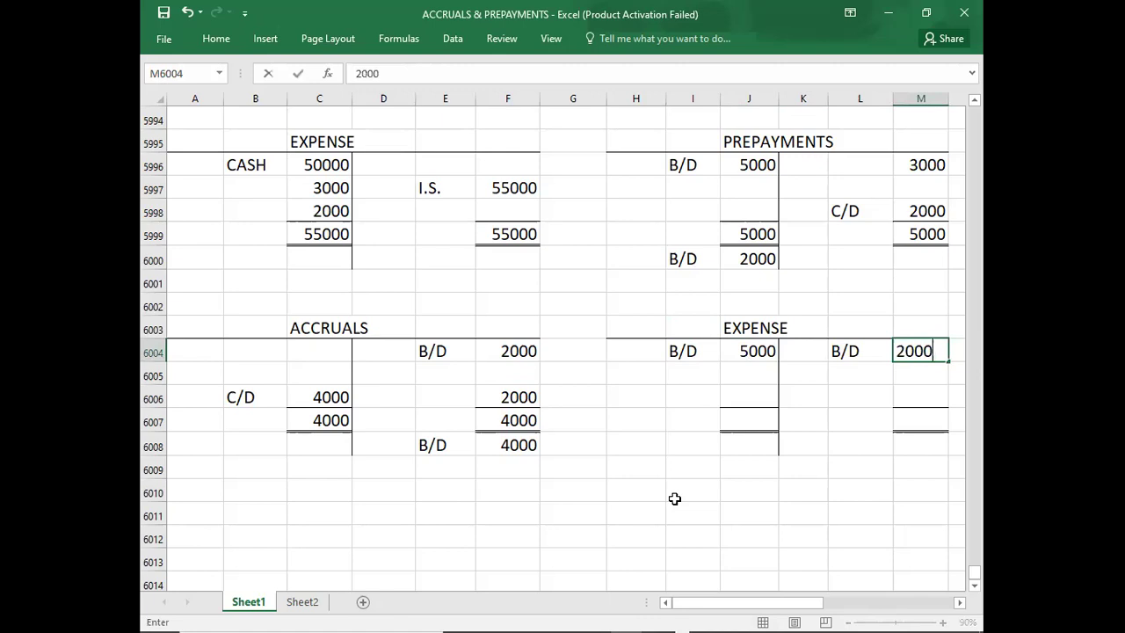
pyautogui.press('Return')
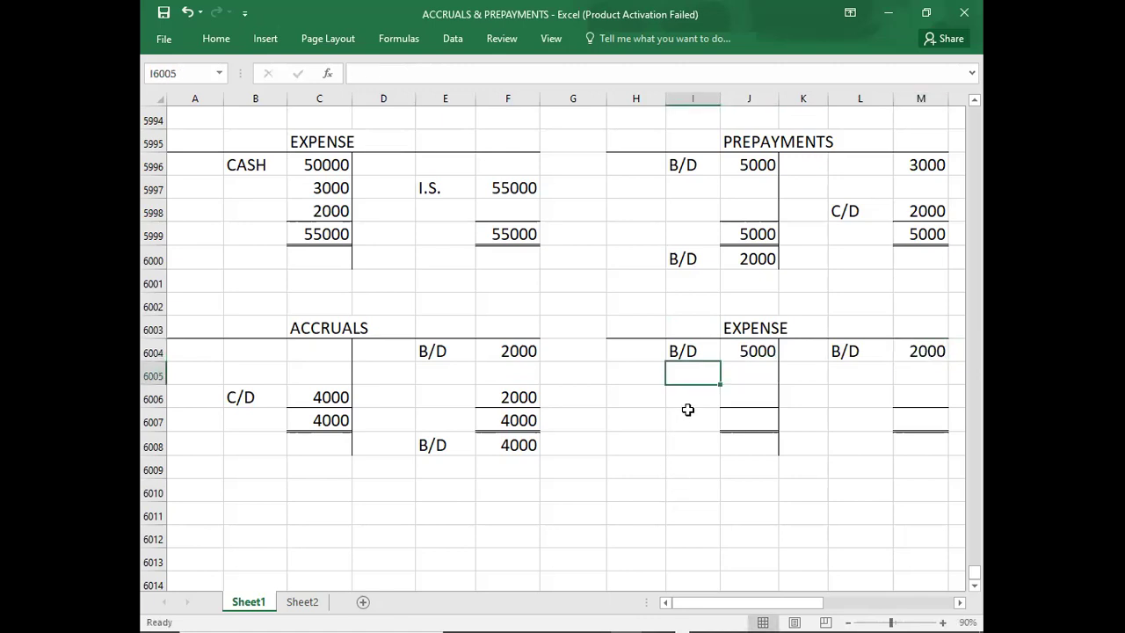
# Enter the prepayment closing balance C/D of 2000 on the credit side of the second EXPENSE account, in L6006:M6006.
pyautogui.click(854, 393)
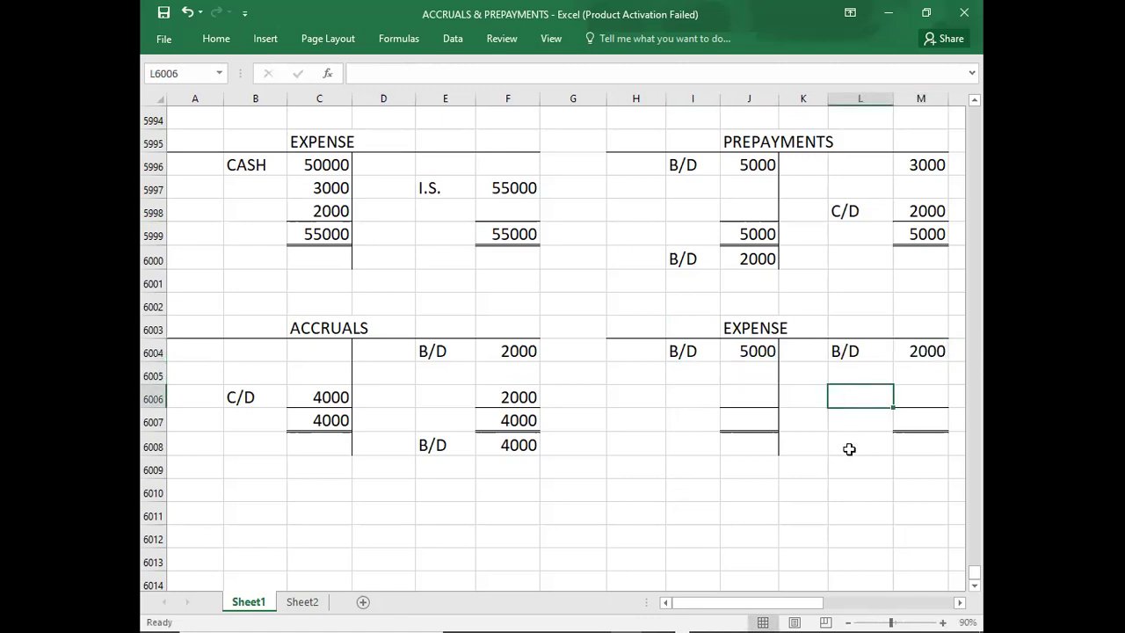
pyautogui.write('C/D')
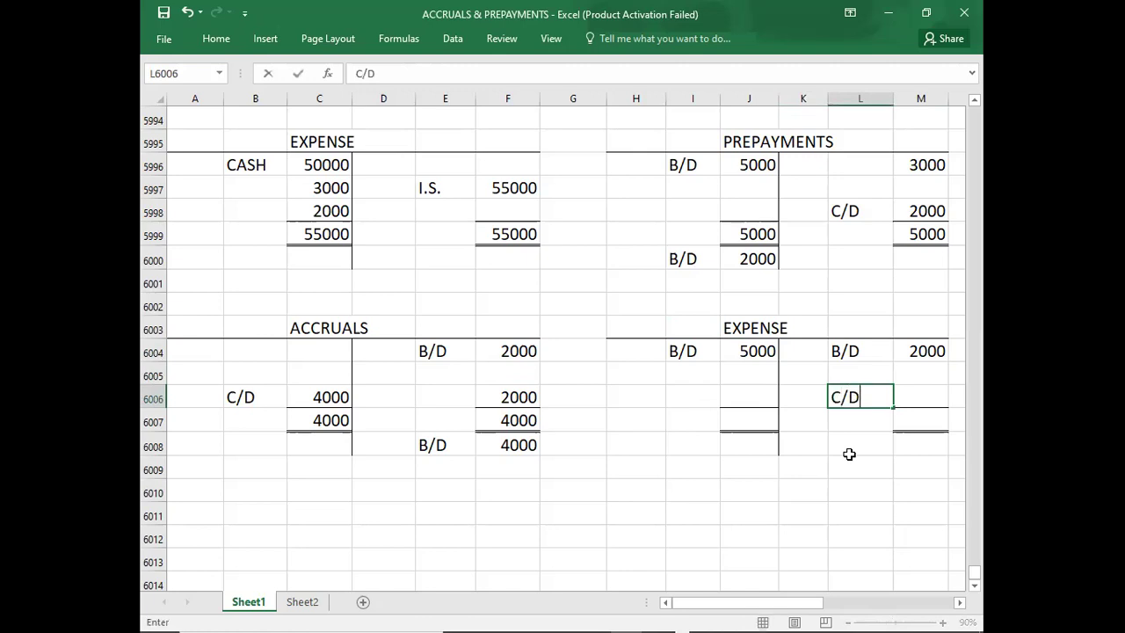
pyautogui.press('Tab')
pyautogui.write('2000')
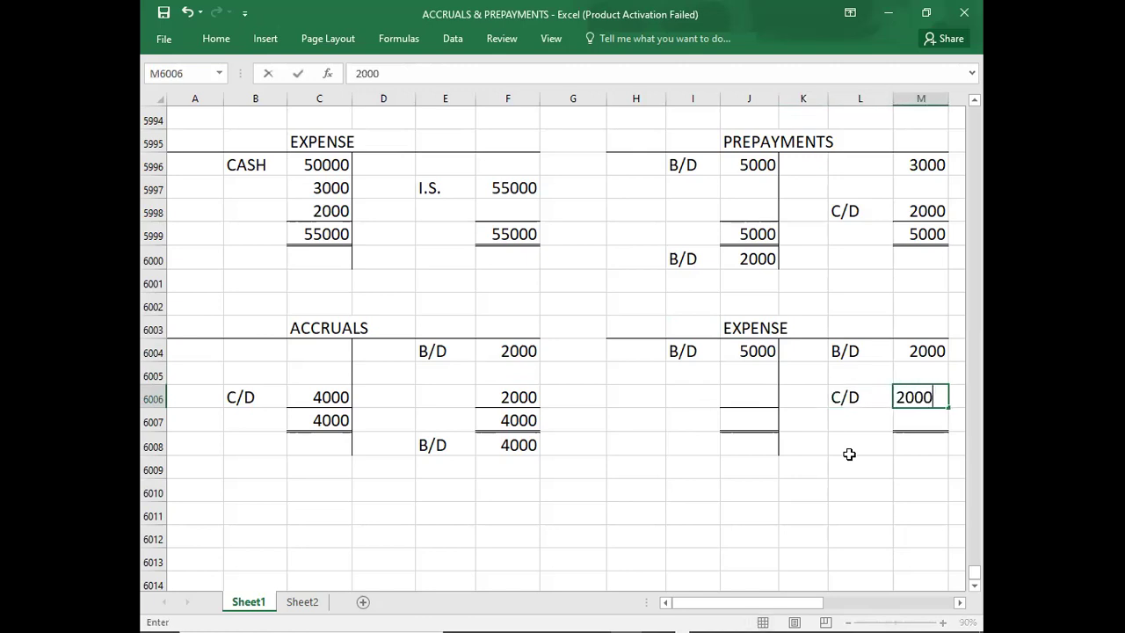
# Enter the accrual closing balance C/D of 4000 on the debit side of the second EXPENSE account, in I6006:J6006.
pyautogui.press('Left')
pyautogui.press('Left')
pyautogui.press('Left')
pyautogui.press('Left')
pyautogui.write('C/D')
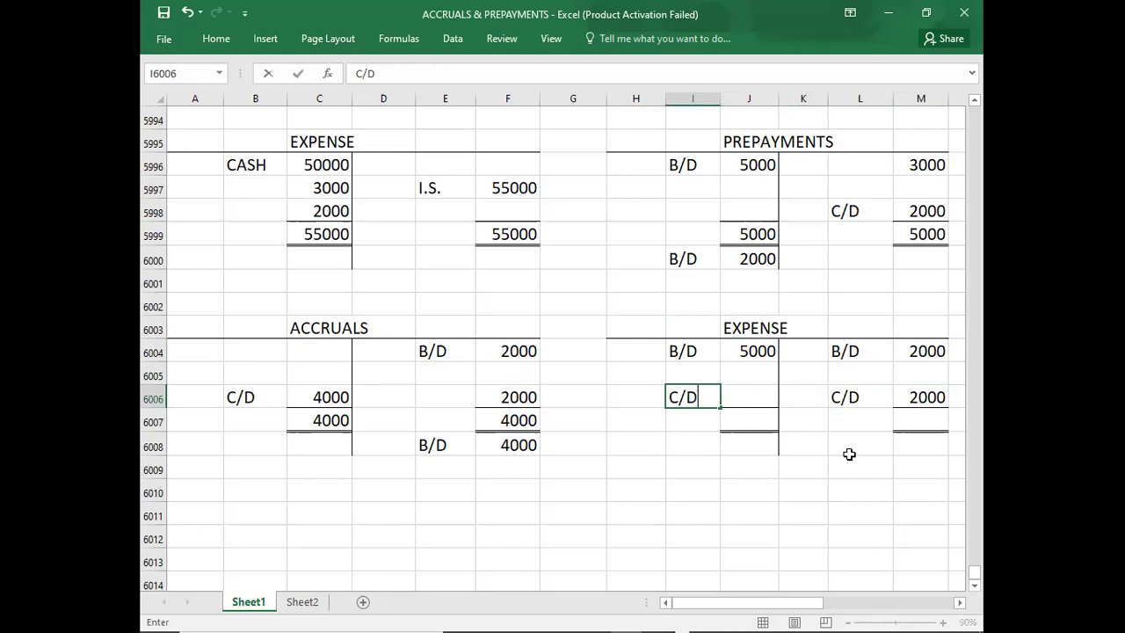
pyautogui.press('Tab')
pyautogui.write('4000')
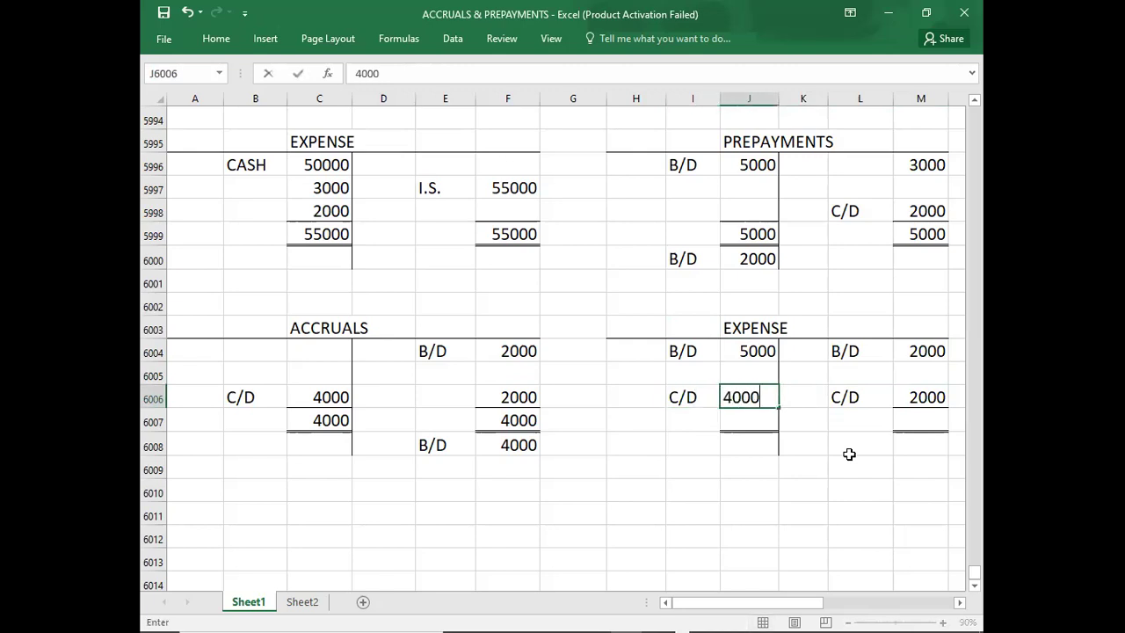
pyautogui.press('Return')
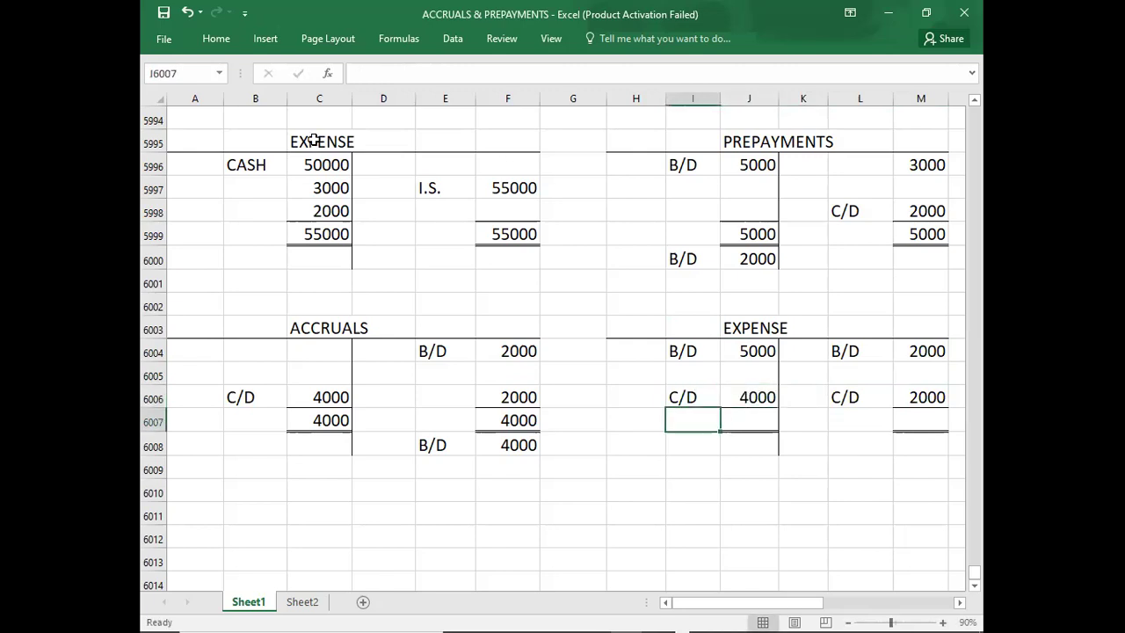
# Enter CASH of 50000 on the debit side of the second EXPENSE account, in I6005:J6005.
pyautogui.click(239, 167)
pyautogui.click(309, 165)
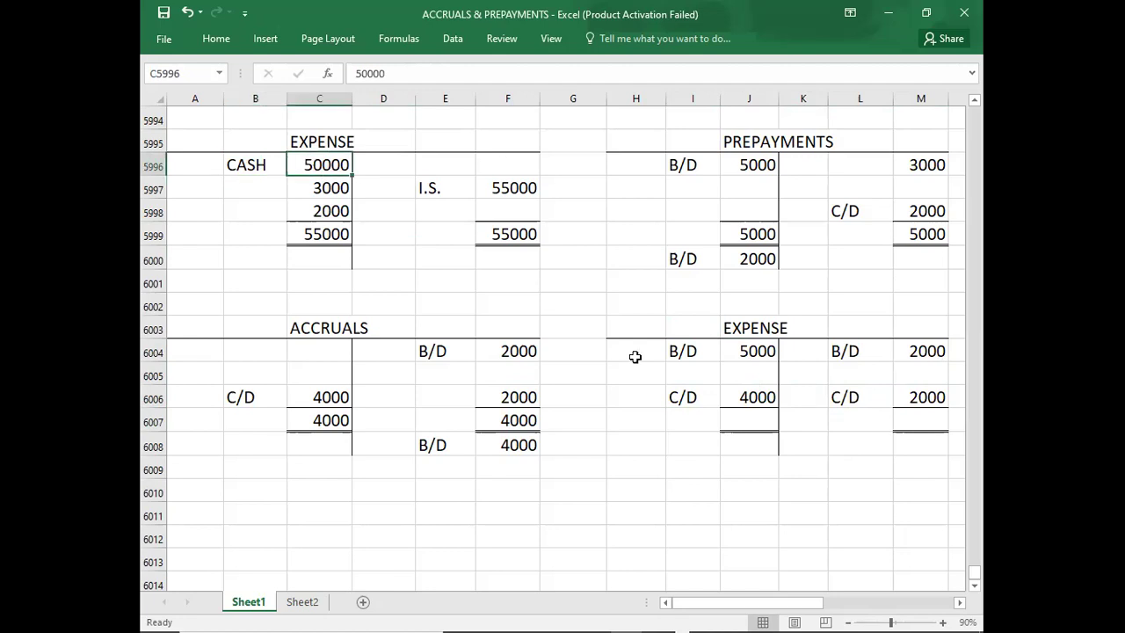
pyautogui.moveTo(671, 369); pyautogui.dragTo(690, 501)
pyautogui.write('CASH')
pyautogui.press('Return')
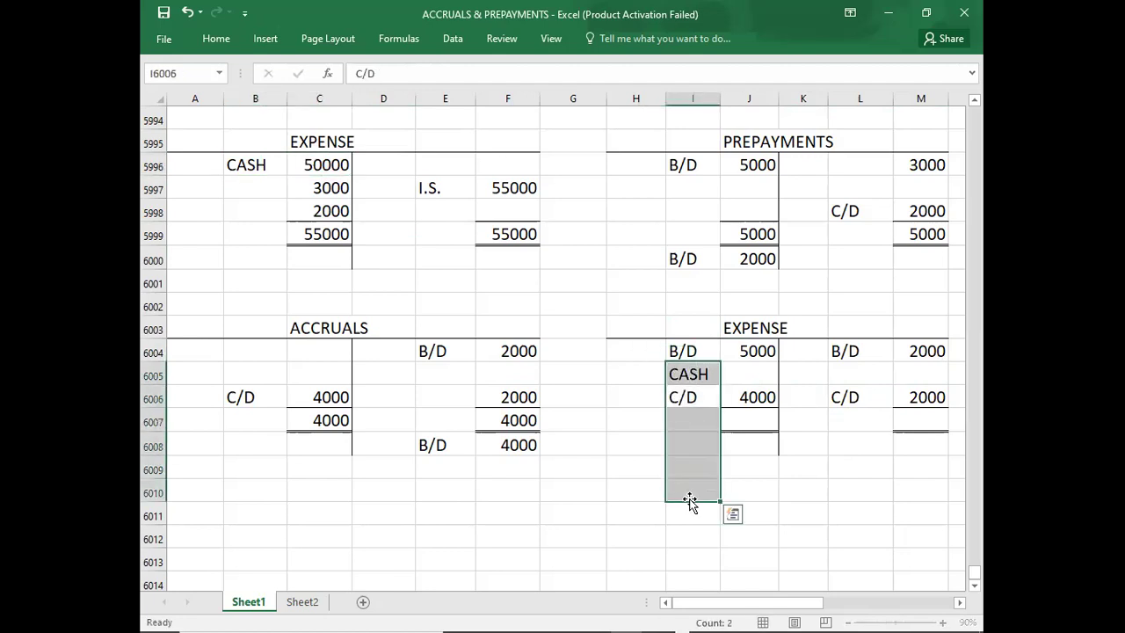
pyautogui.click(753, 374)
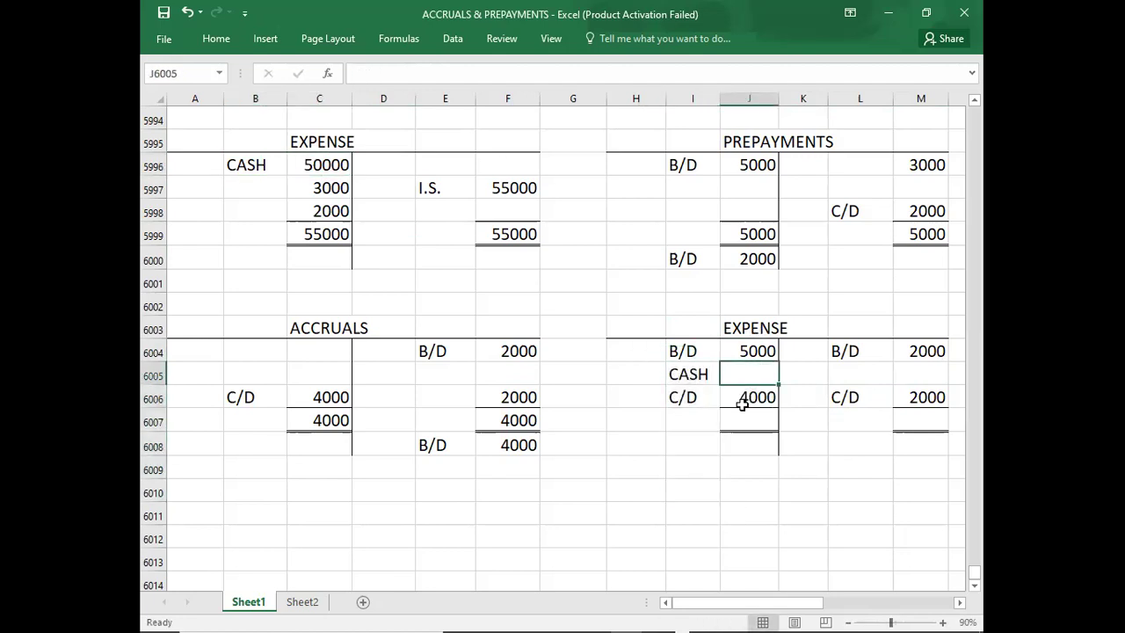
pyautogui.write('50000')
pyautogui.press('Return')
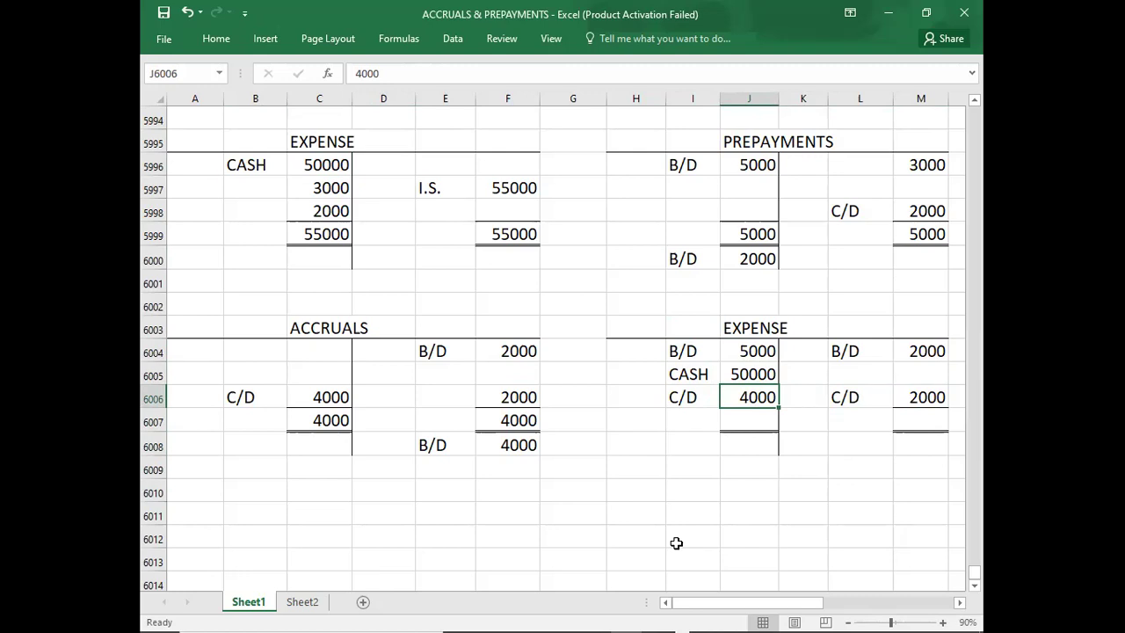
pyautogui.press('Return')
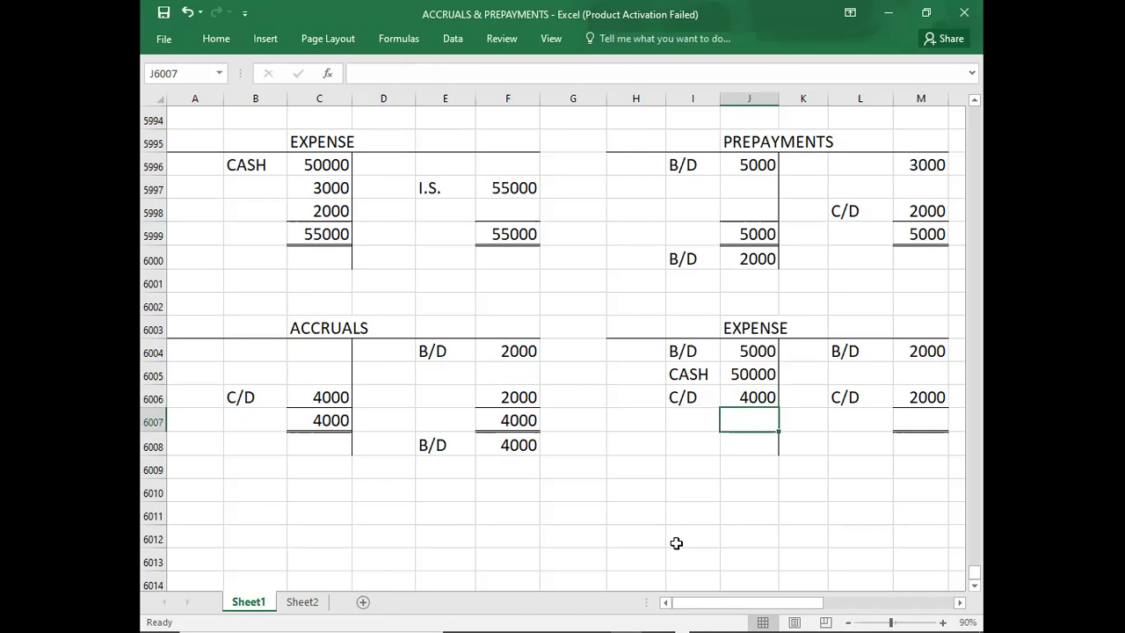
pyautogui.press('Up')
pyautogui.press('Up')
pyautogui.press('Up')
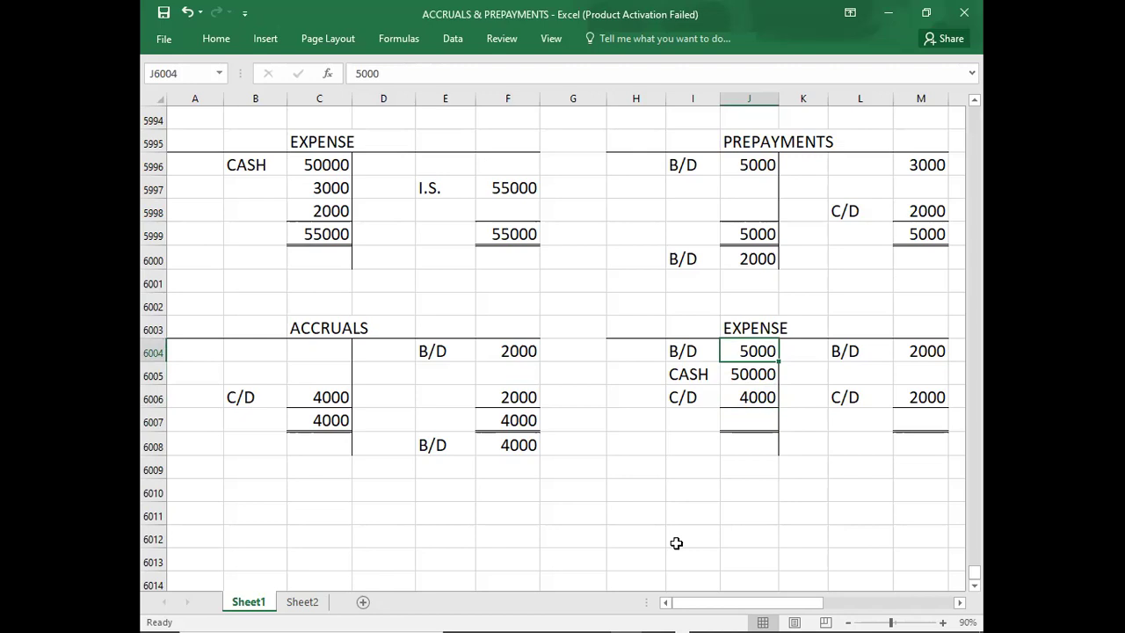
# Add up the debit amounts in J6004:J6006 of the second EXPENSE account and enter the total 59000 in J6007.
pyautogui.hotkey('shift', 'Down')
pyautogui.hotkey('shift', 'Down')
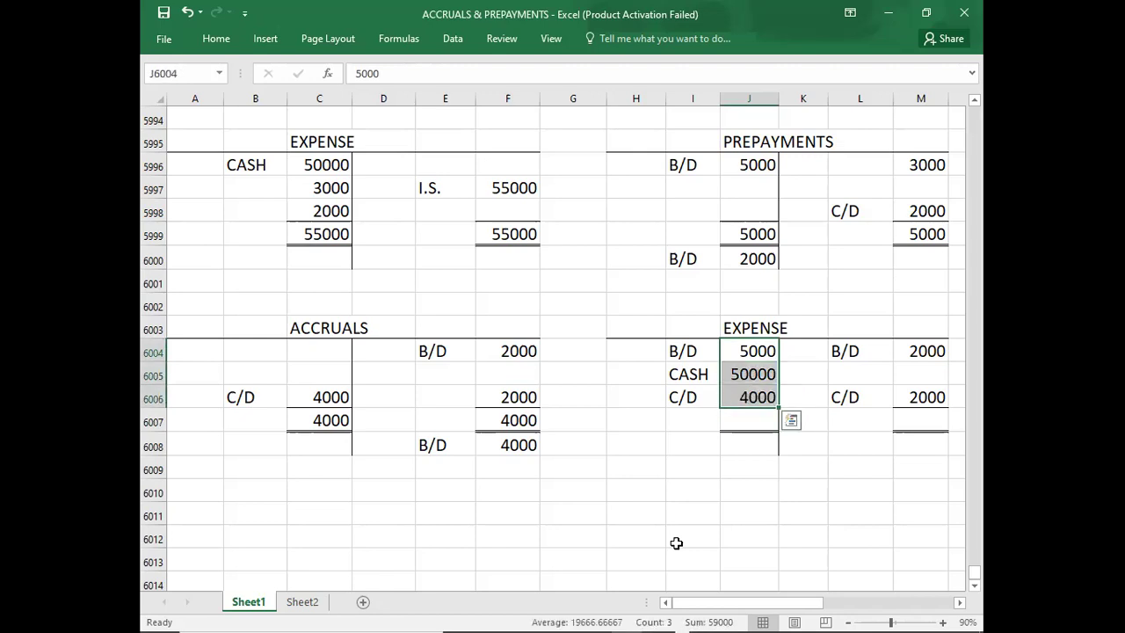
pyautogui.write('5000')
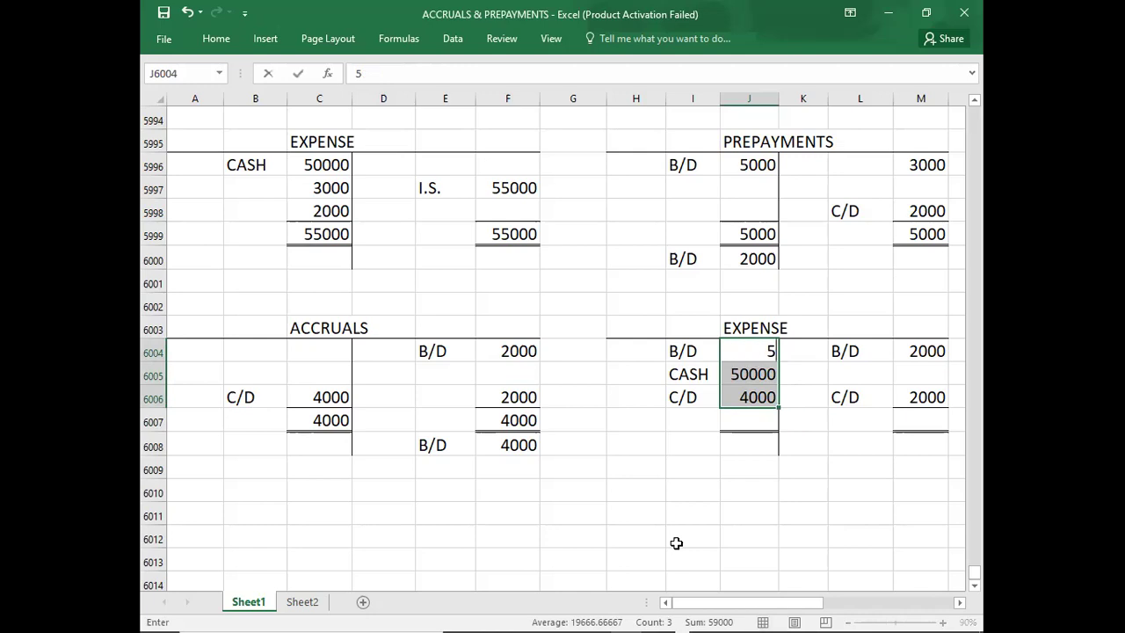
pyautogui.press('Down')
pyautogui.press('Down')
pyautogui.press('Down')
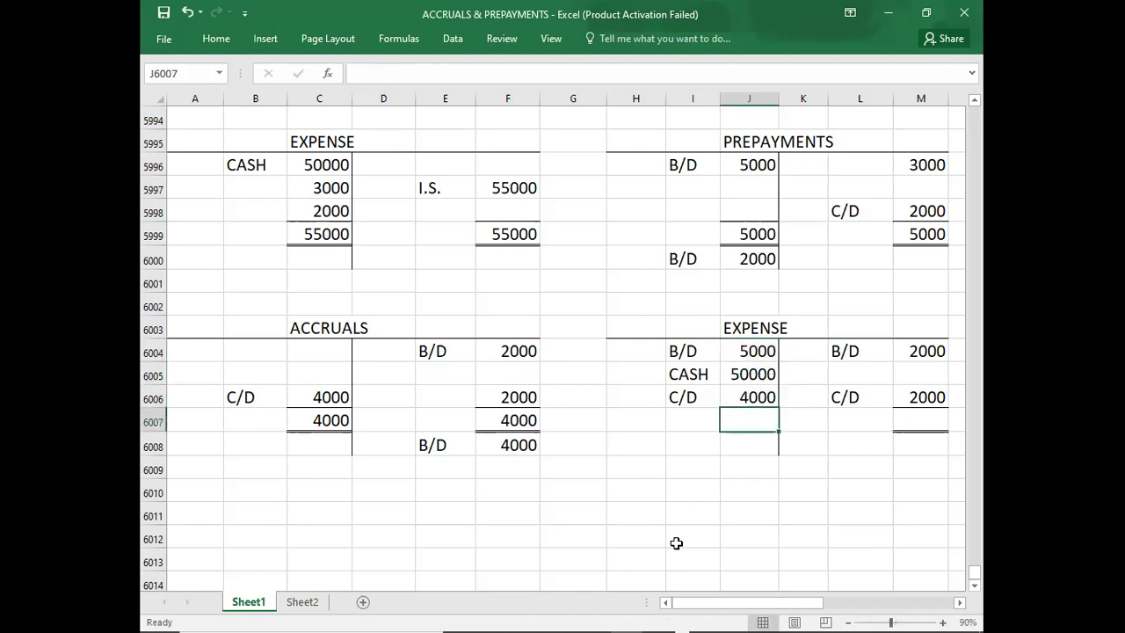
pyautogui.write('59000')
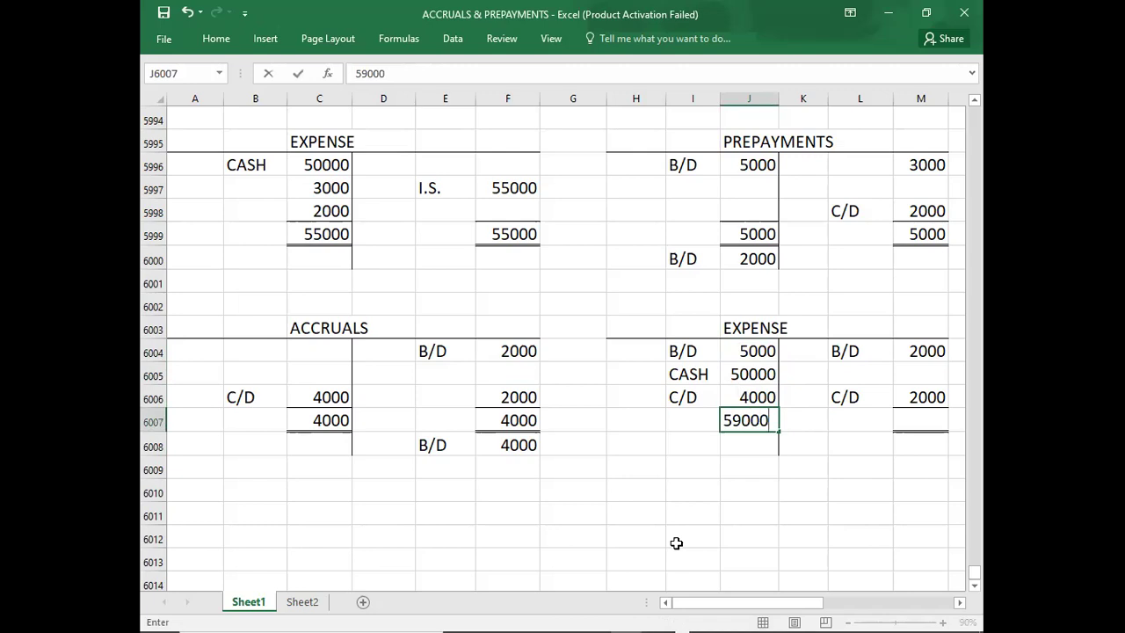
# Enter the matching total of 59000 on the credit side of the second EXPENSE account, in M6007.
pyautogui.press('Right')
pyautogui.press('Right')
pyautogui.press('Right')
pyautogui.write('59000')
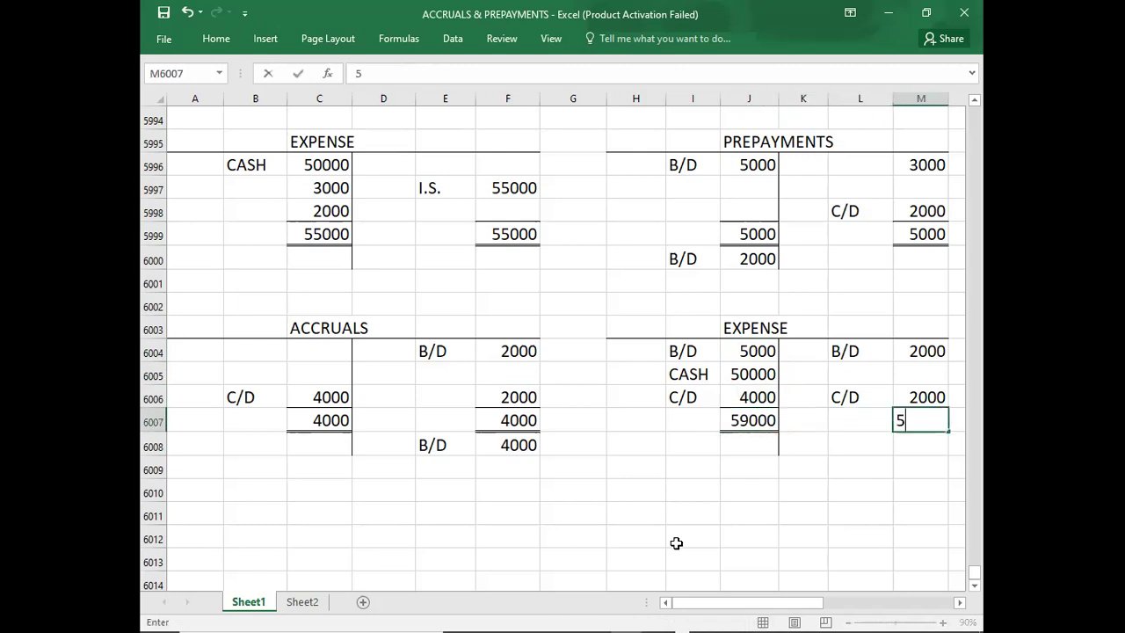
pyautogui.hotkey('ctrl', 'Return')
# Enter the balancing figure I.S. of 55000 in L6005:M6005 of the second EXPENSE account and compare it with the first EXPENSE account's I.S. figure.
pyautogui.press('Up')
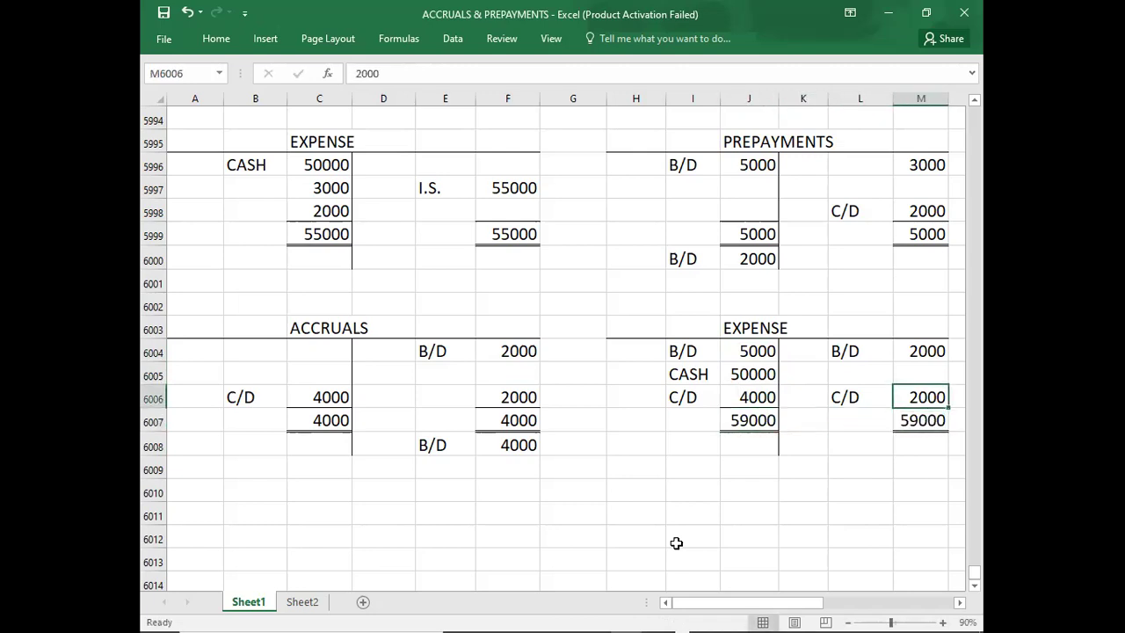
pyautogui.hotkey('shift', 'Up')
pyautogui.hotkey('shift', 'Up')
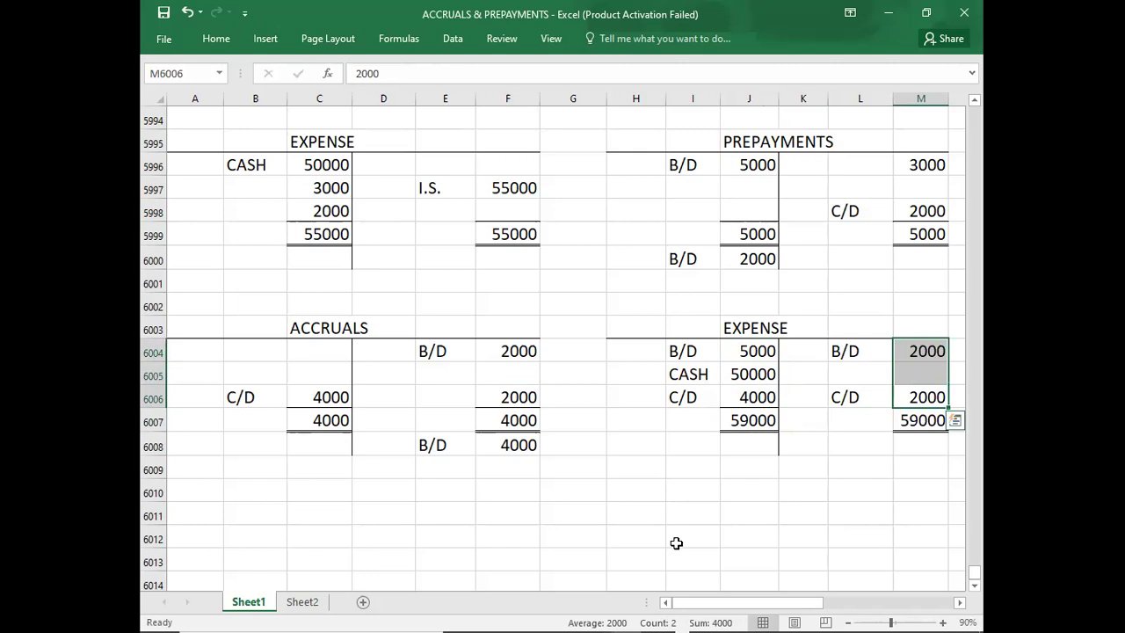
pyautogui.hotkey('shift', 'Down')
pyautogui.hotkey('shift', 'Down')
pyautogui.press('Up')
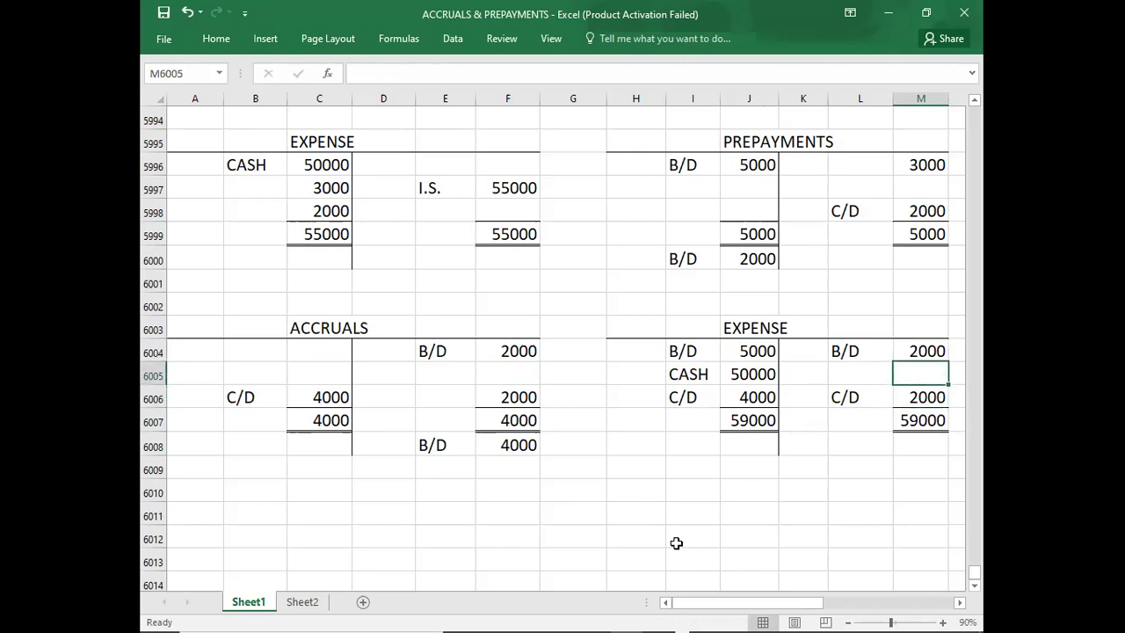
pyautogui.write('55000')
pyautogui.press('Left')
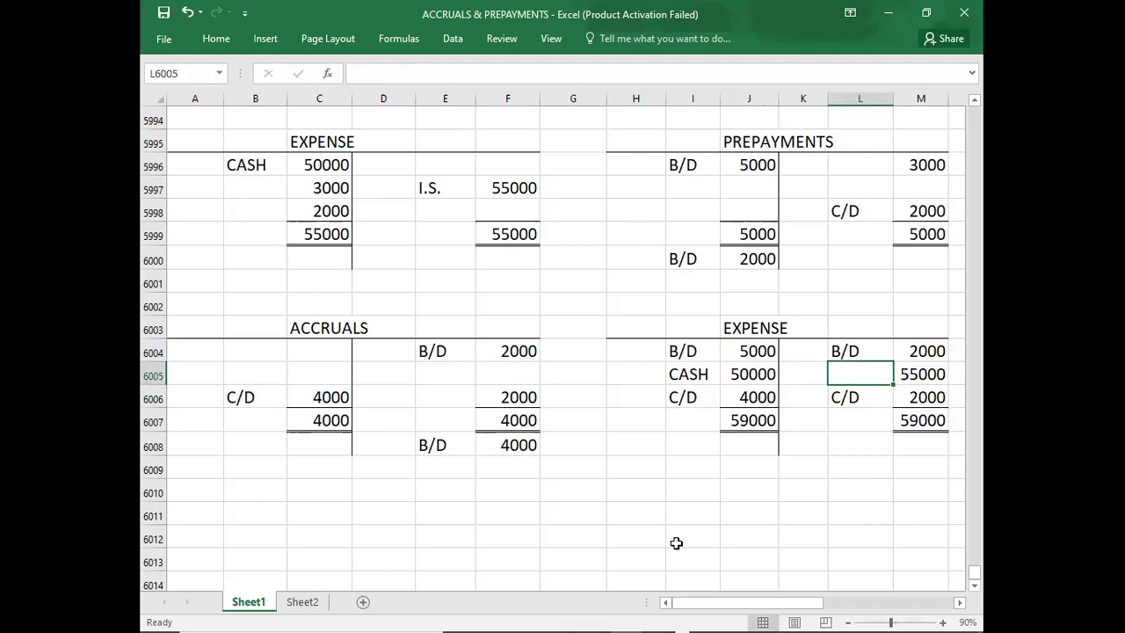
pyautogui.write('I.S.')
pyautogui.press('Return')
pyautogui.press('Down')
pyautogui.press('Down')
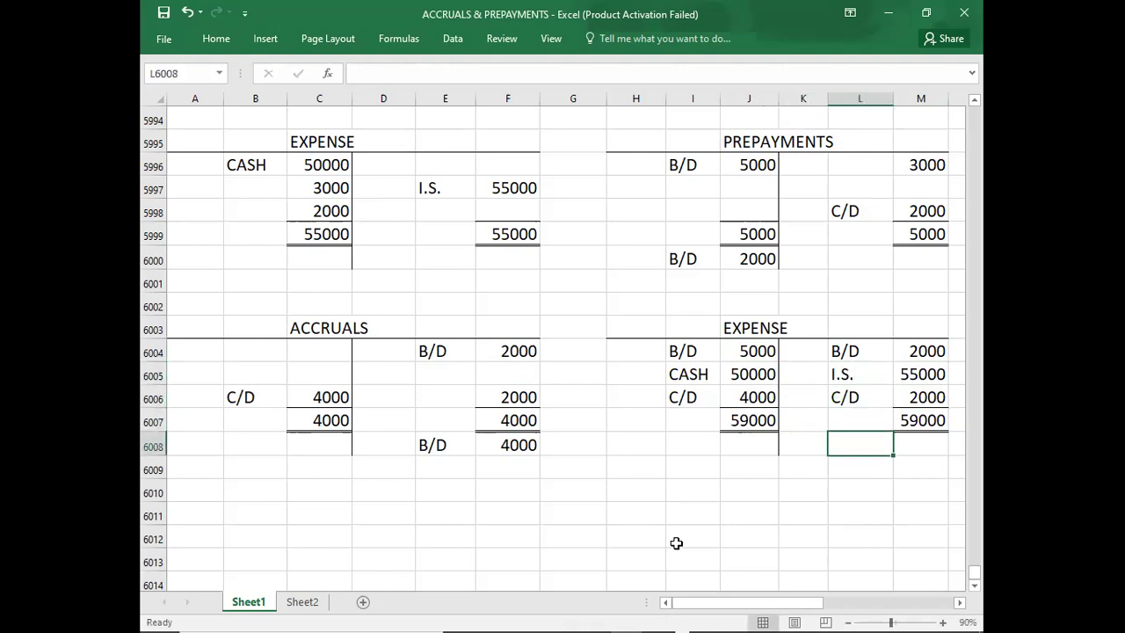
pyautogui.click(500, 188)
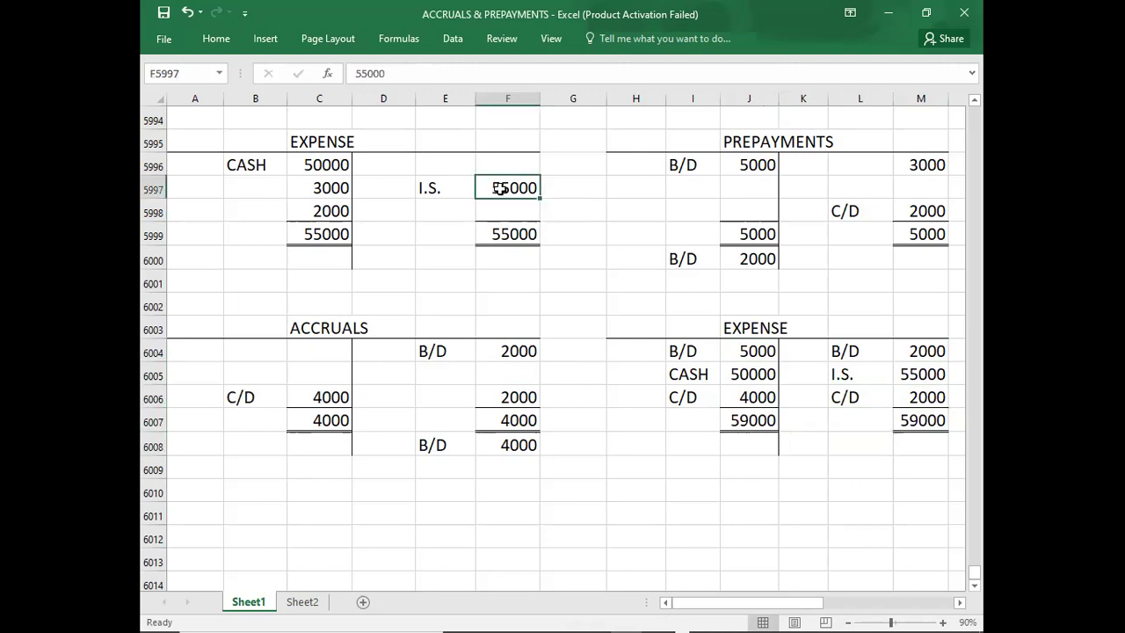
pyautogui.click(907, 378)
# Bring down the prepayment balance B/D of 2000 on the debit side of the second EXPENSE account, in I6008:J6008.
pyautogui.click(694, 444)
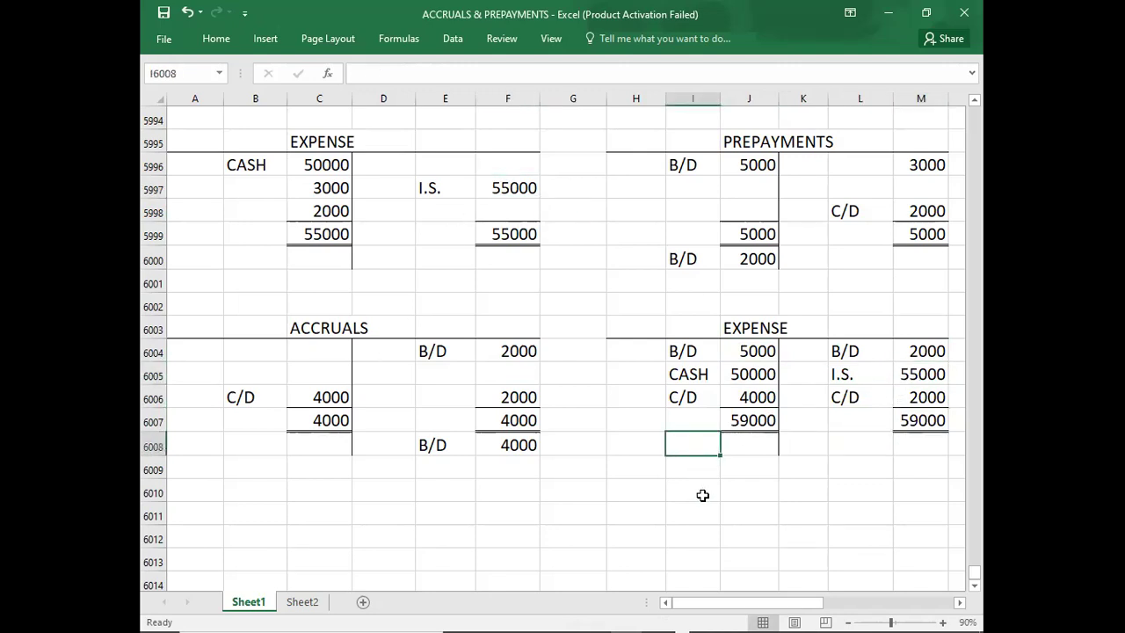
pyautogui.write('B/D')
pyautogui.press('Tab')
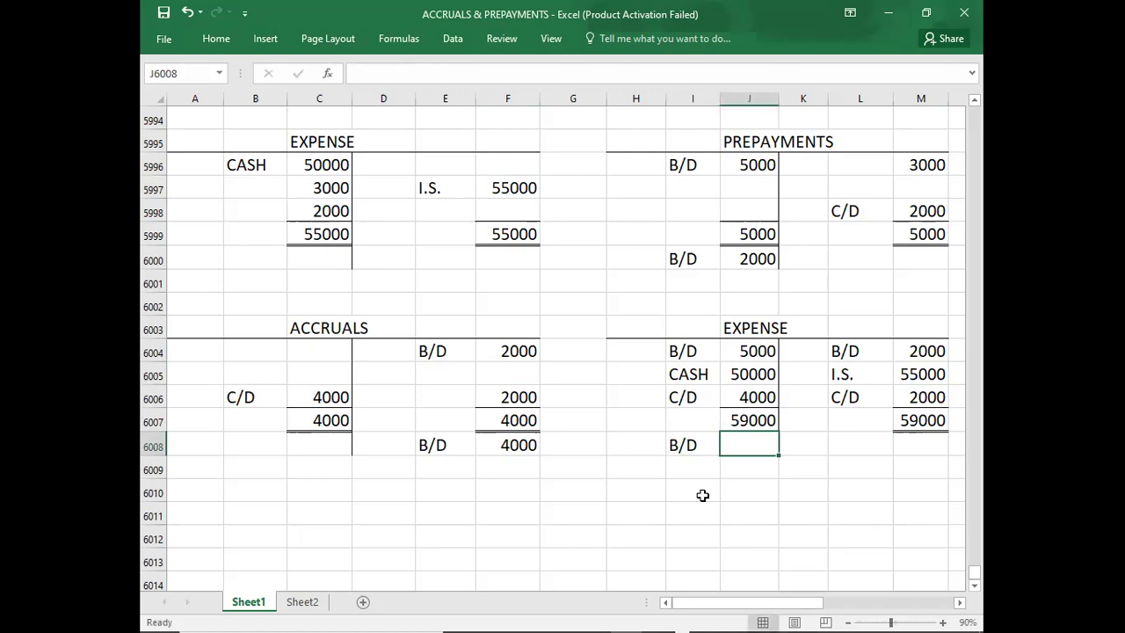
pyautogui.write('2000')
pyautogui.press('Tab')
# Bring down the accrual balance B/D of 4000 on the credit side of the second EXPENSE account, in L6008:M6008.
pyautogui.press('Tab')
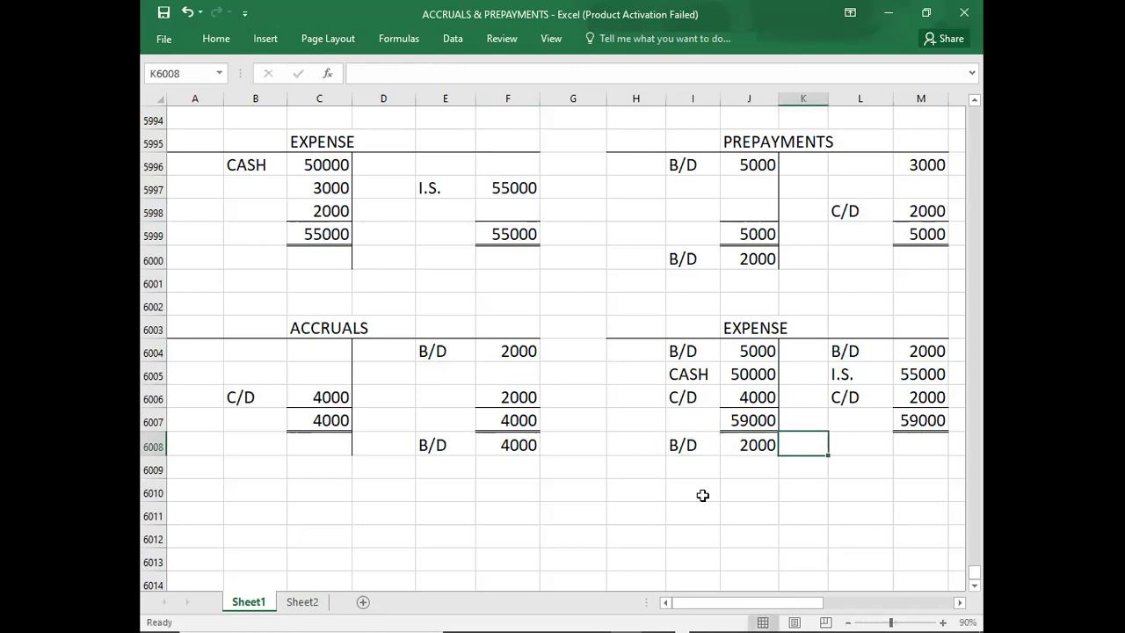
pyautogui.write('B/D')
pyautogui.press('Tab')
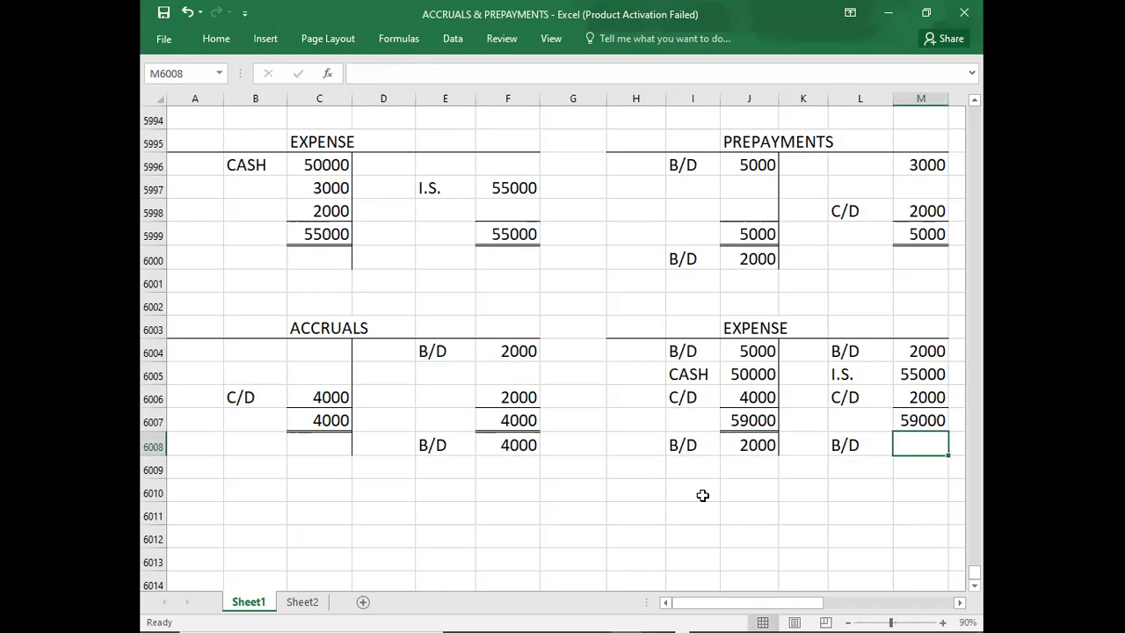
pyautogui.write('4000')
pyautogui.press('Return')
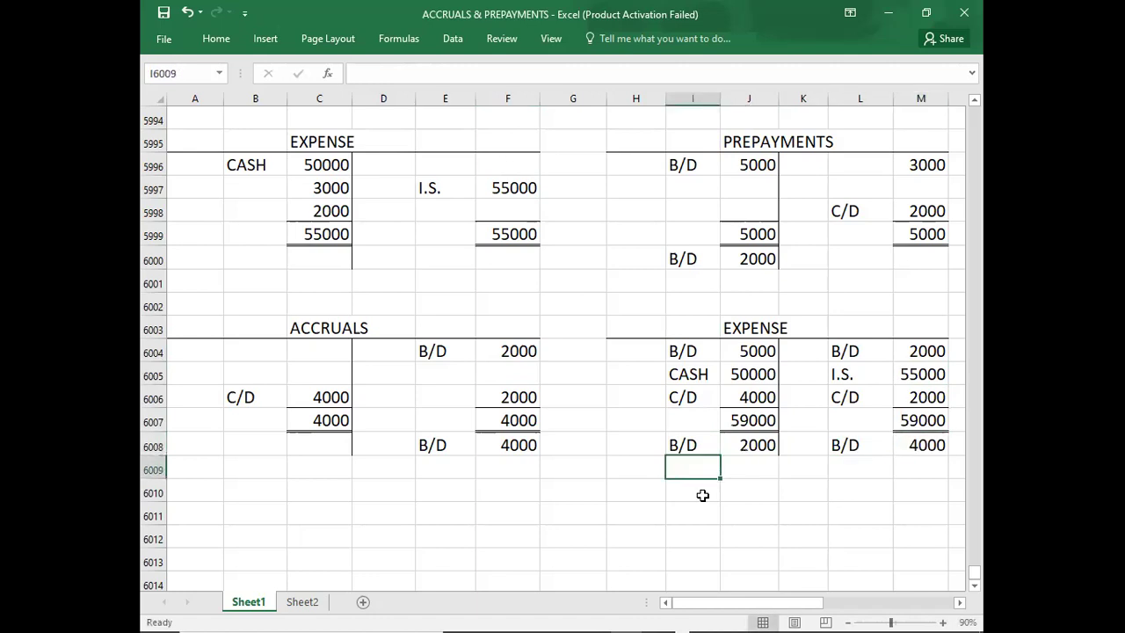